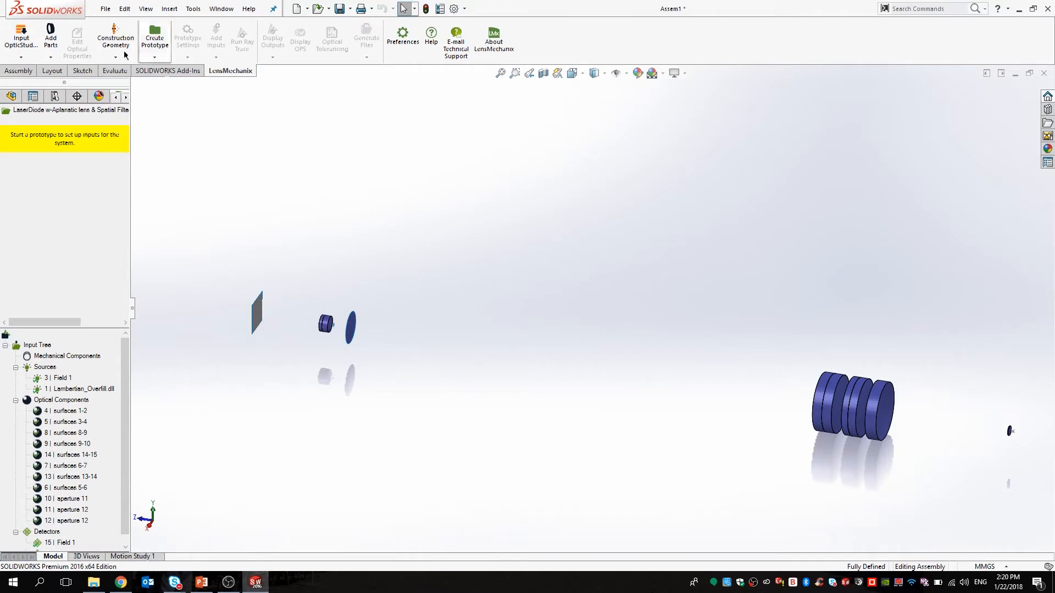
Create a default prototype named Prototype 0 and accept its computational domain around the optics.
{"action": "left_click", "coordinate": [56, 43]}
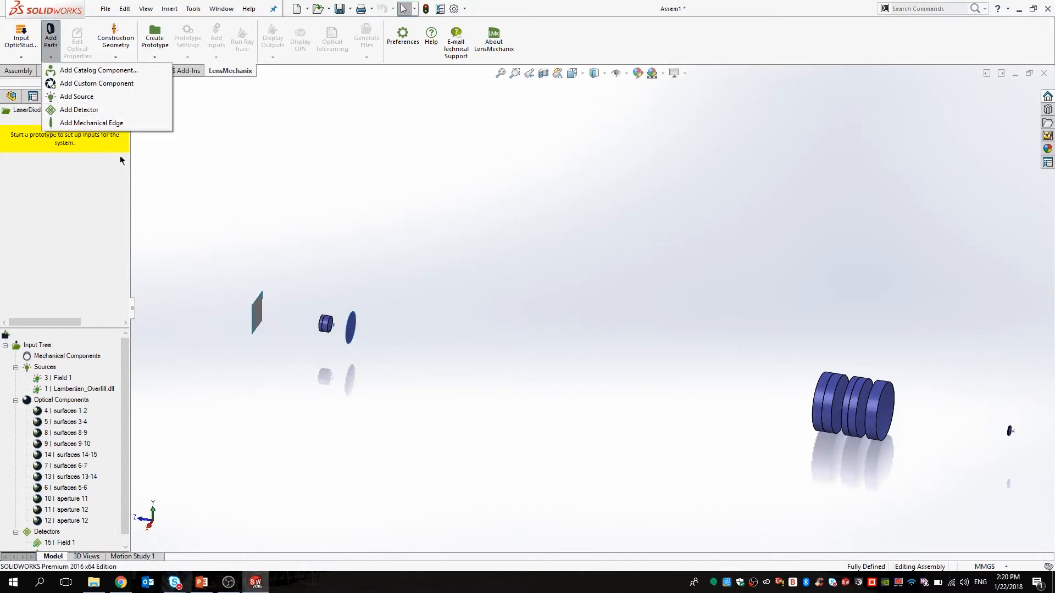
{"action": "left_click", "coordinate": [359, 234]}
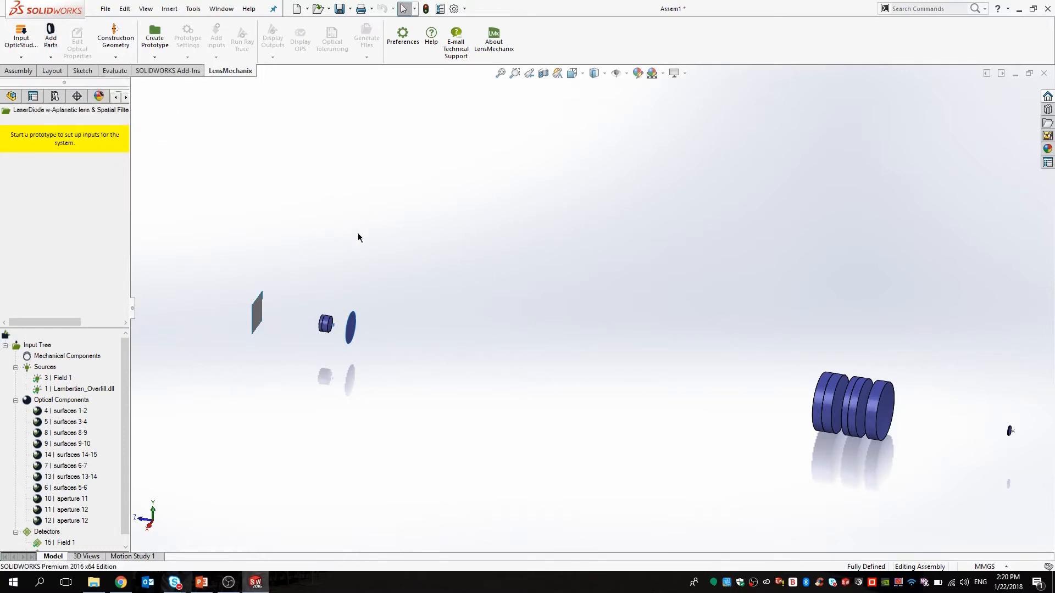
{"action": "left_click", "coordinate": [157, 46]}
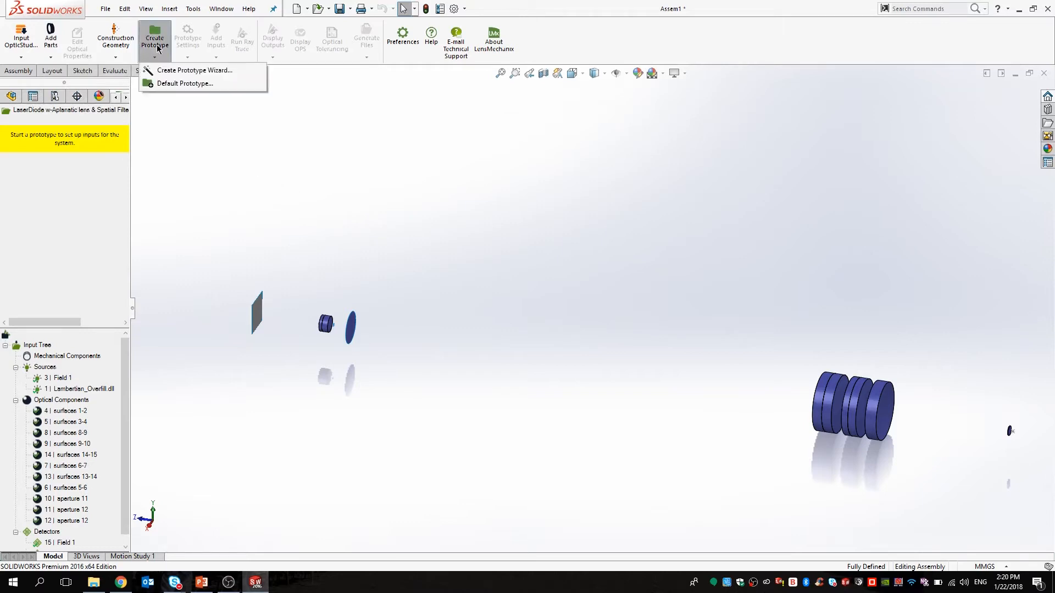
{"action": "left_click", "coordinate": [166, 84]}
{"action": "left_click", "coordinate": [470, 327]}
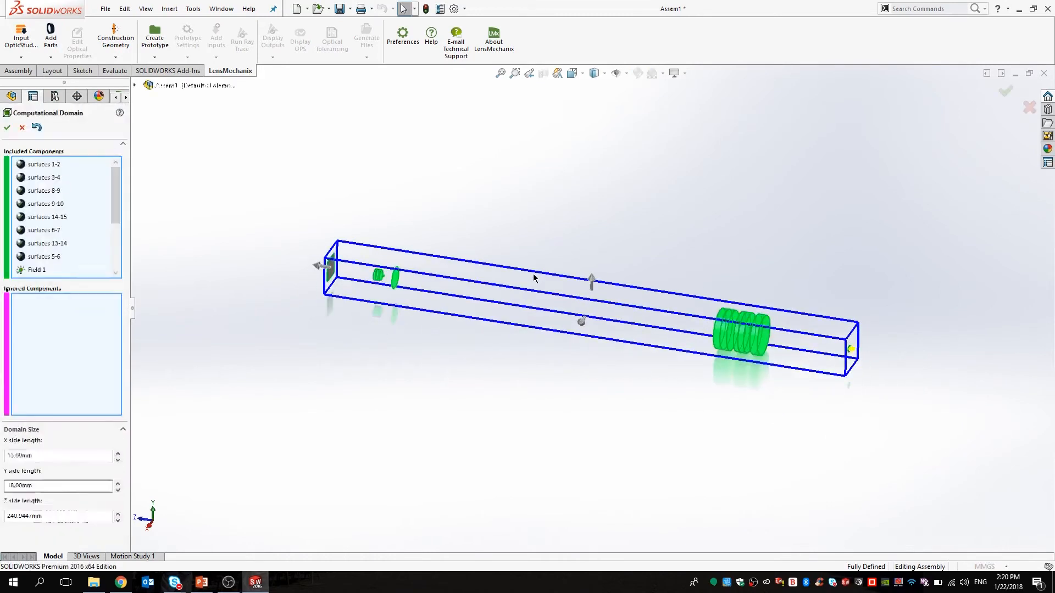
{"action": "mouse_move", "coordinate": [114, 179]}
{"action": "left_mouse_down"}
{"action": "mouse_move", "coordinate": [120, 239]}
{"action": "mouse_move", "coordinate": [117, 175]}
{"action": "left_mouse_up"}
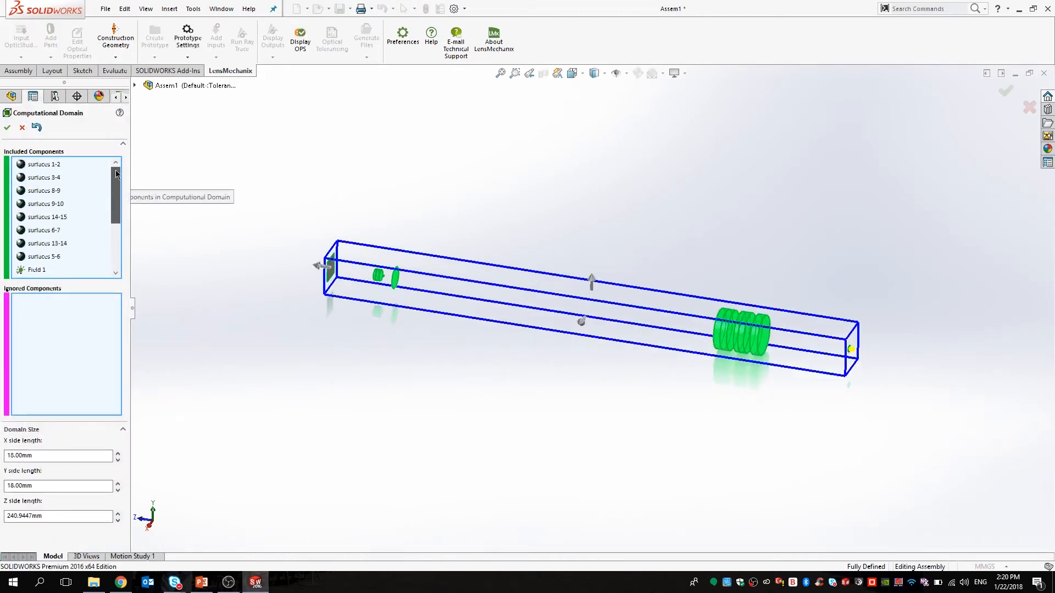
{"action": "left_click", "coordinate": [23, 128]}
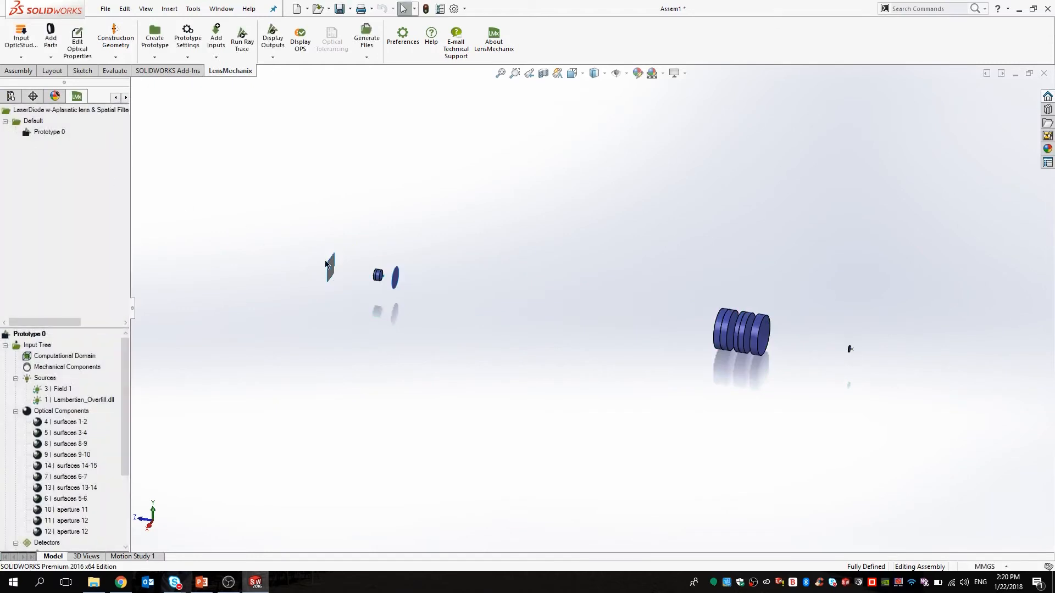
Inspect the surfaces 9-10 and 13-14 lenses, then bring up Run Ray Trace with baseline options enabled.
{"action": "scroll", "coordinate": [484, 278], "scroll_direction": "down", "scroll_amount": 3}
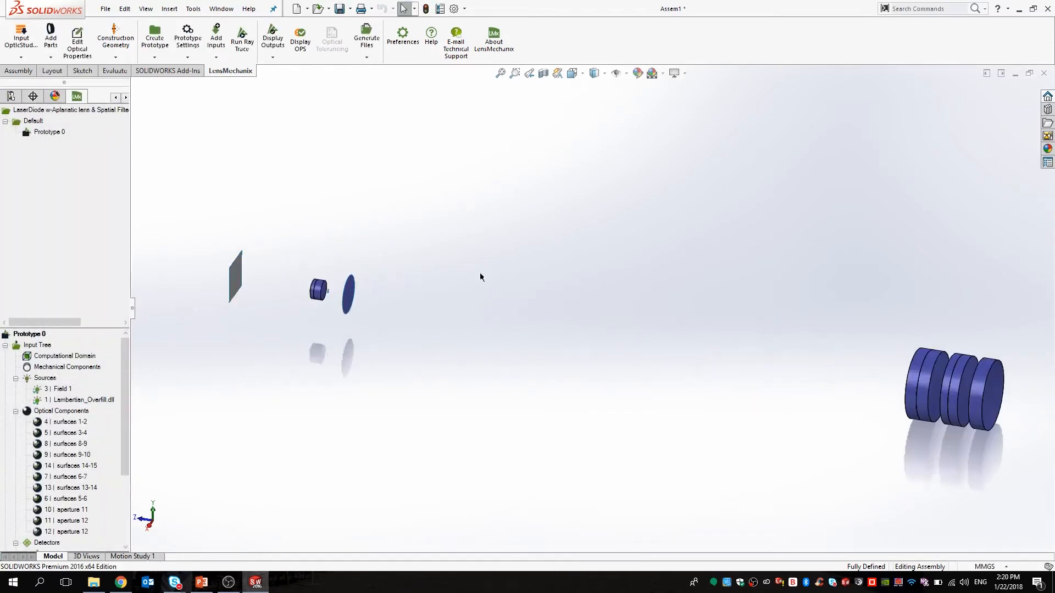
{"action": "scroll", "coordinate": [593, 305], "scroll_direction": "up", "scroll_amount": 2}
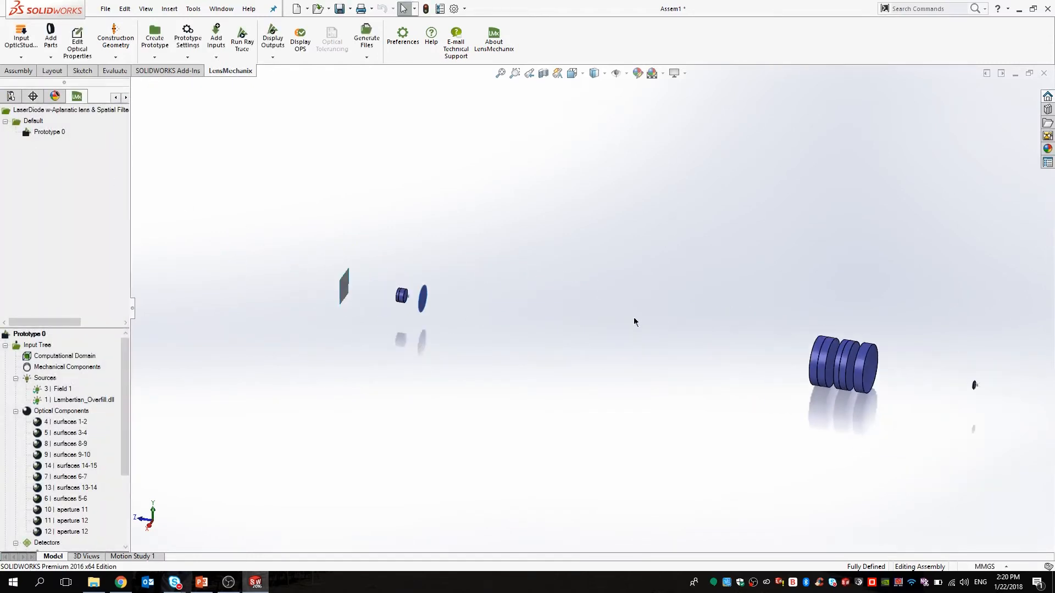
{"action": "left_click", "coordinate": [814, 358]}
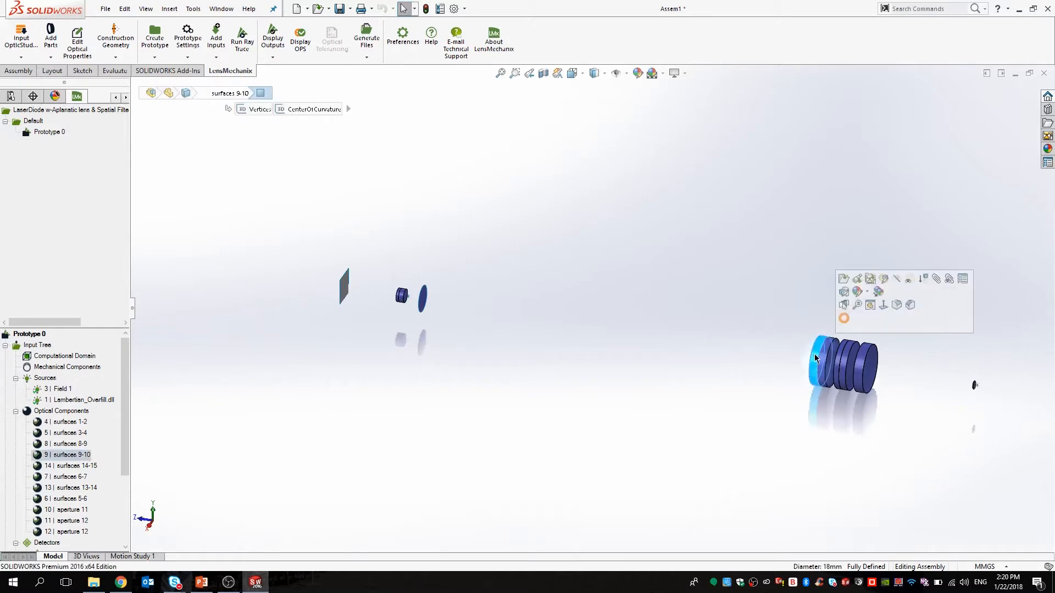
{"action": "left_click", "coordinate": [403, 297]}
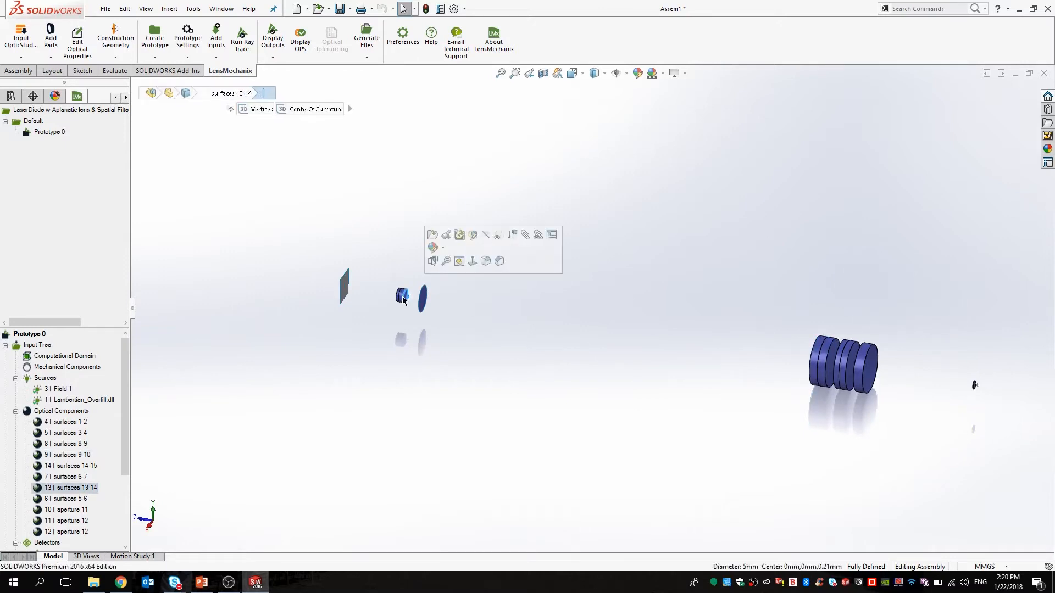
{"action": "left_click", "coordinate": [548, 408]}
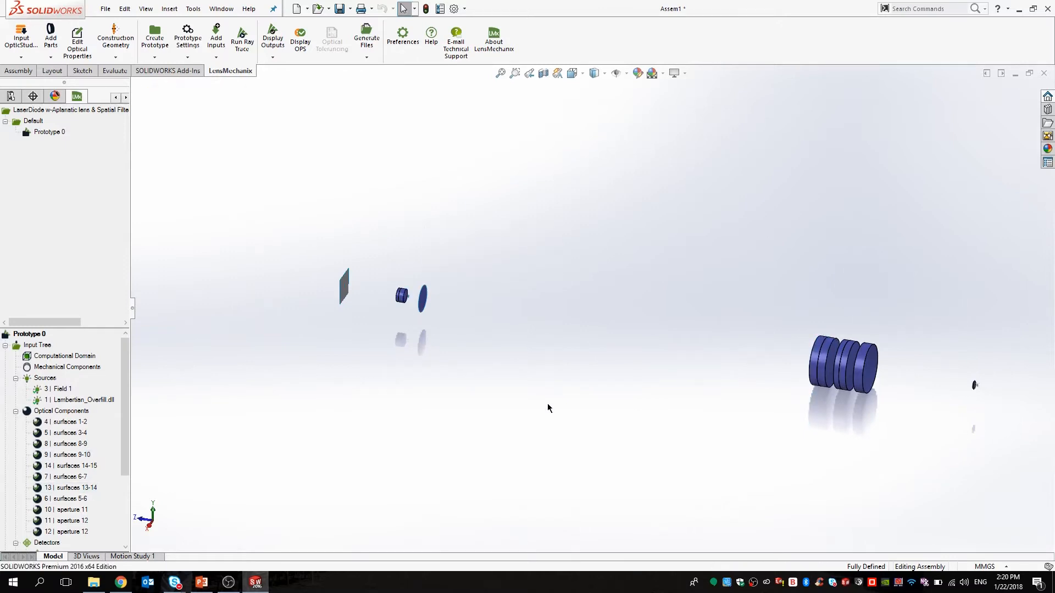
{"action": "left_click", "coordinate": [242, 40]}
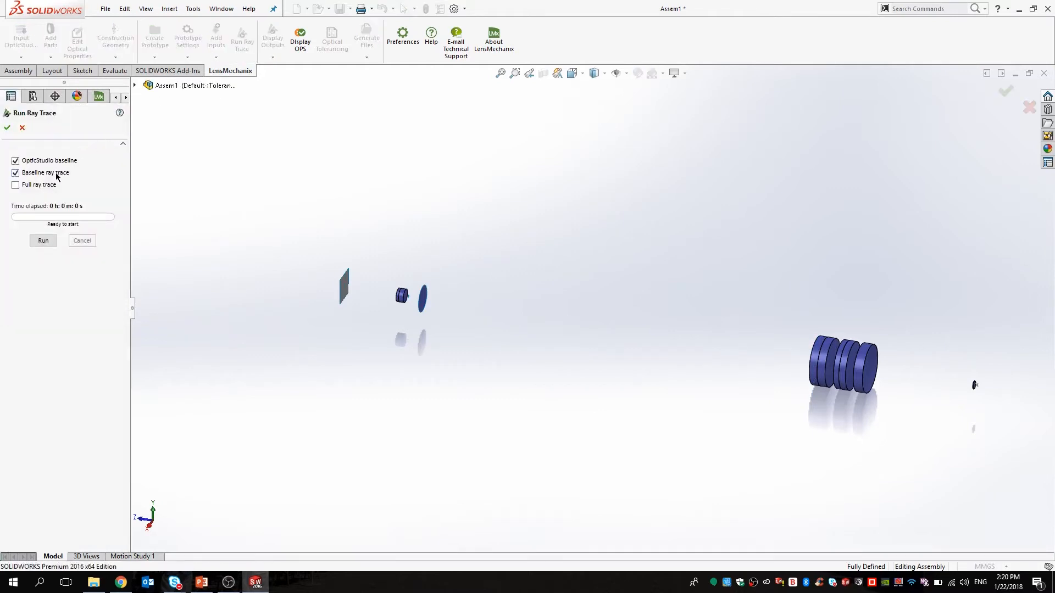
Run the baseline ray trace for Prototype 0 to completion (33 s) and close the dialog.
{"action": "left_click", "coordinate": [43, 240]}
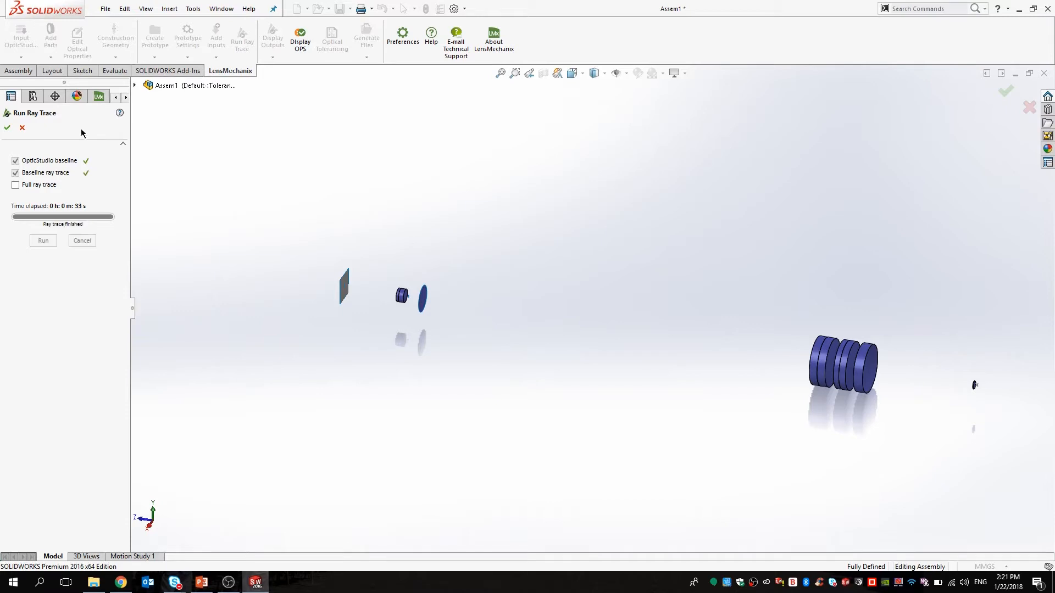
{"action": "left_click", "coordinate": [7, 127]}
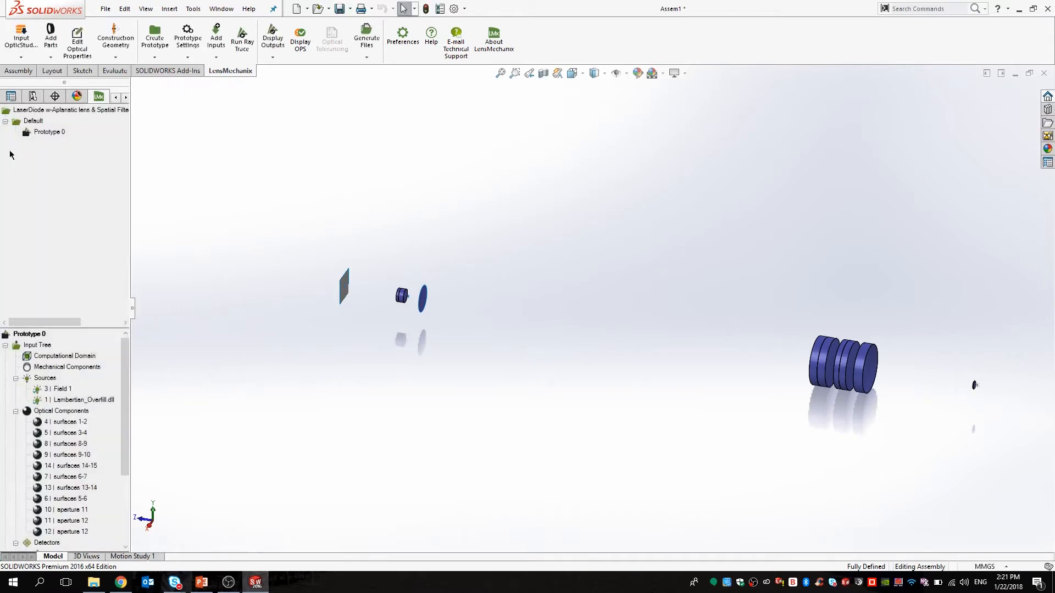
Add a fold mirror between the surfaces 9-10 and 13-14 lenses, 79.40 mm out, targeting Field 1.
{"action": "left_click", "coordinate": [52, 42]}
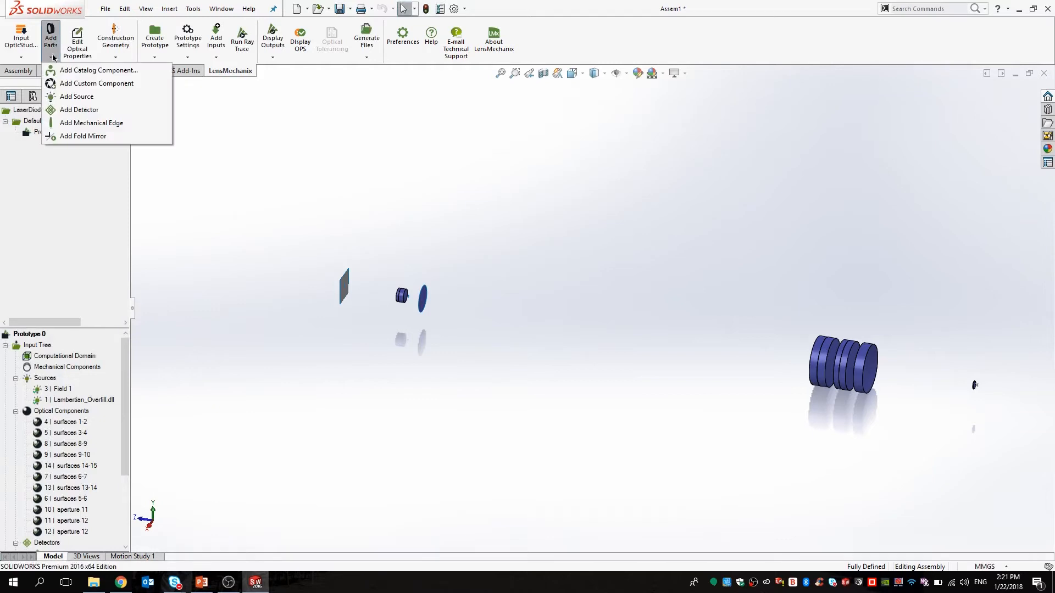
{"action": "left_click", "coordinate": [106, 135]}
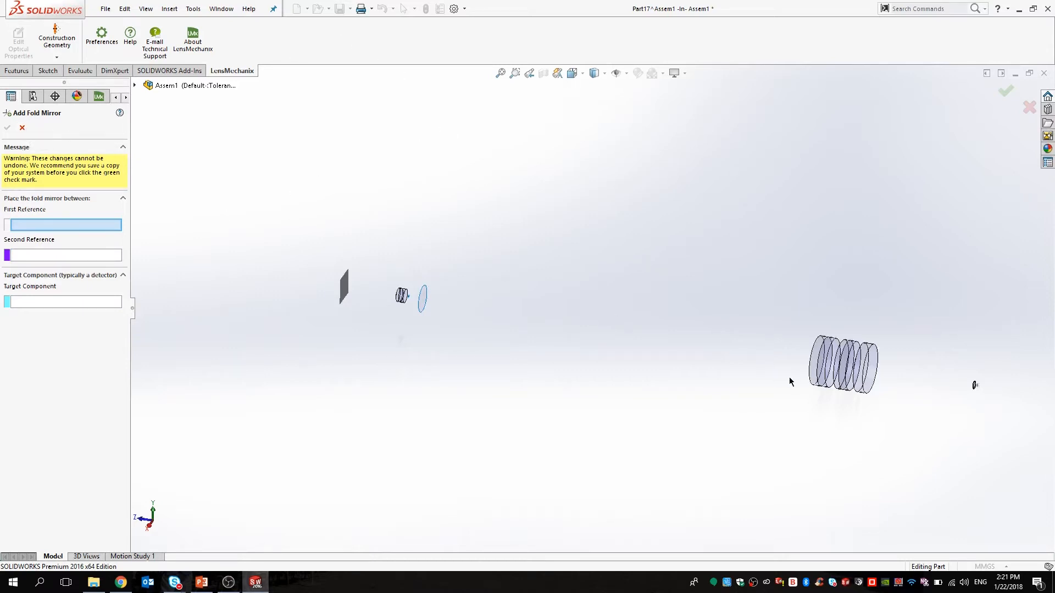
{"action": "scroll", "coordinate": [789, 382], "scroll_direction": "down", "scroll_amount": 2}
{"action": "scroll", "coordinate": [784, 363], "scroll_direction": "down", "scroll_amount": 3}
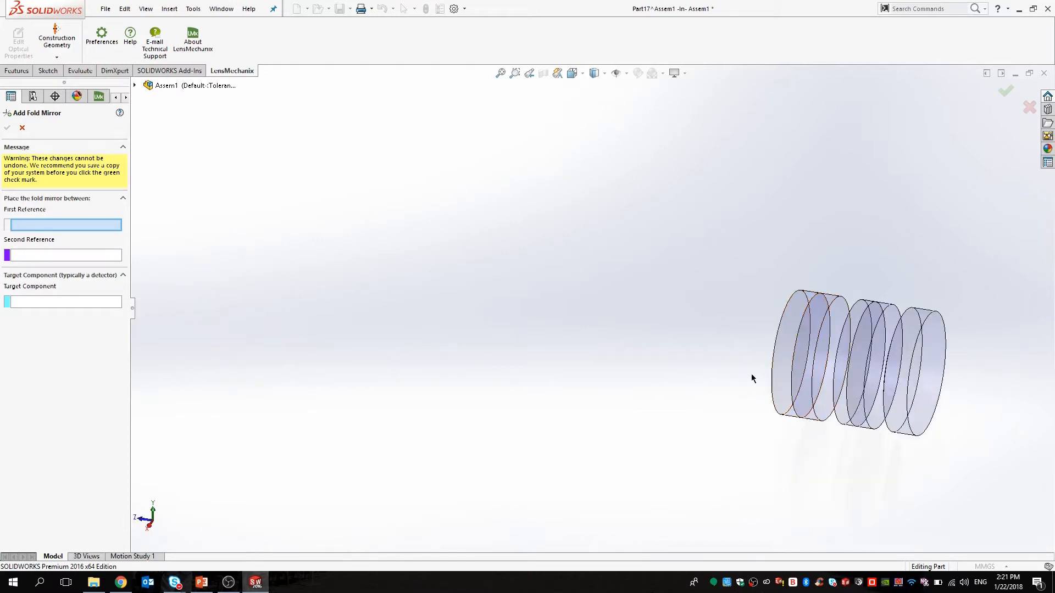
{"action": "left_click", "coordinate": [780, 370]}
{"action": "scroll", "coordinate": [564, 352], "scroll_direction": "up", "scroll_amount": 3}
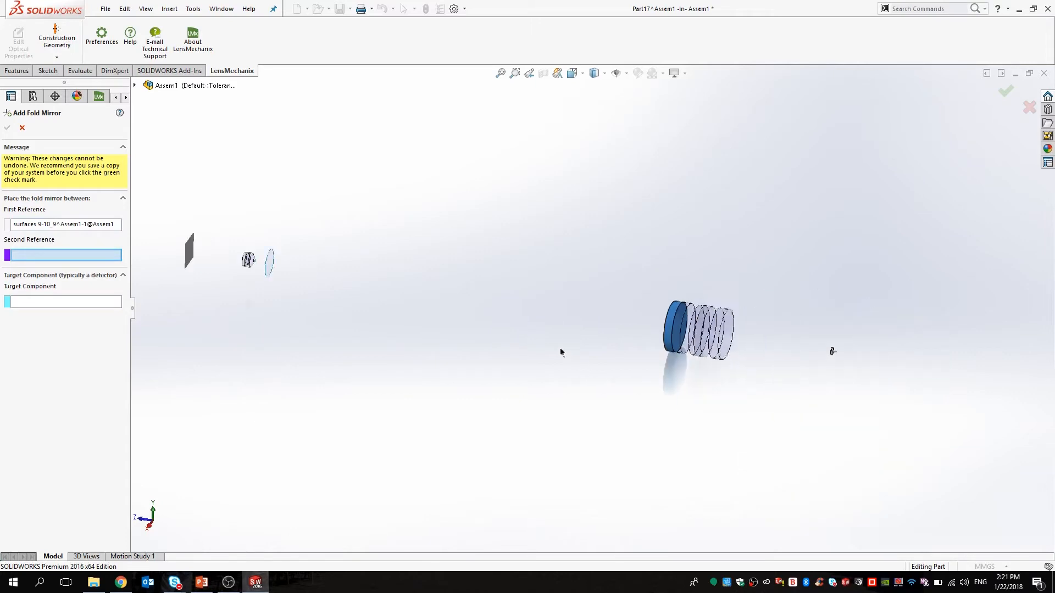
{"action": "scroll", "coordinate": [291, 268], "scroll_direction": "down", "scroll_amount": 5}
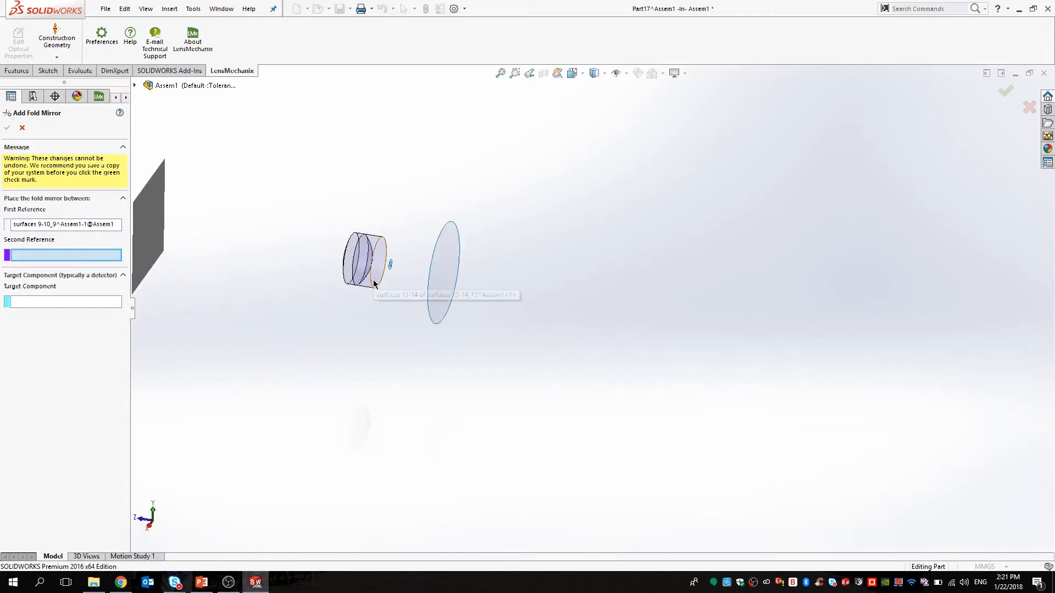
{"action": "left_click", "coordinate": [374, 282]}
{"action": "scroll", "coordinate": [585, 363], "scroll_direction": "up", "scroll_amount": 3}
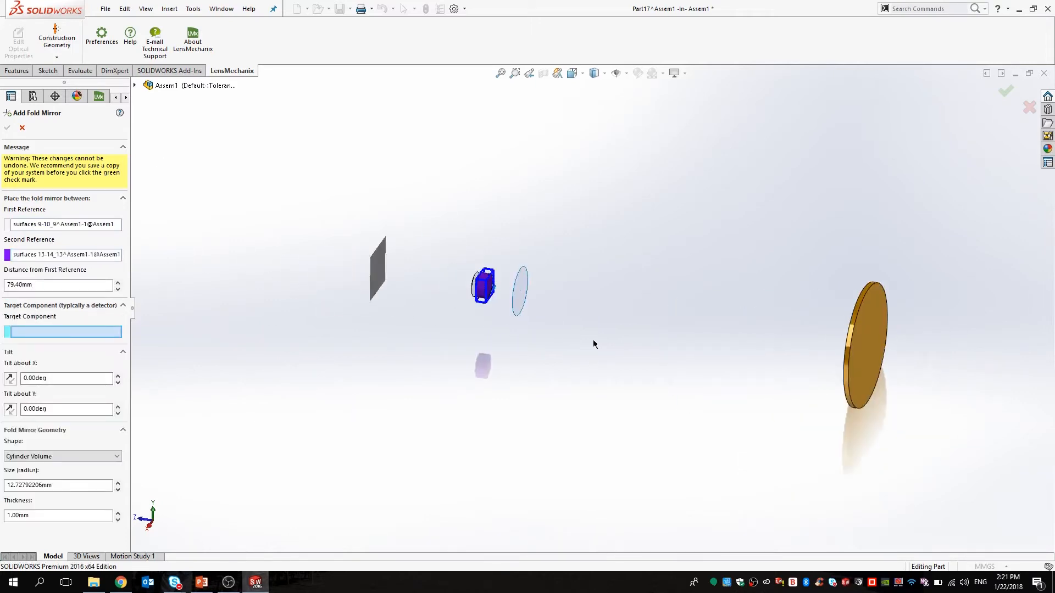
{"action": "scroll", "coordinate": [594, 344], "scroll_direction": "up", "scroll_amount": 2}
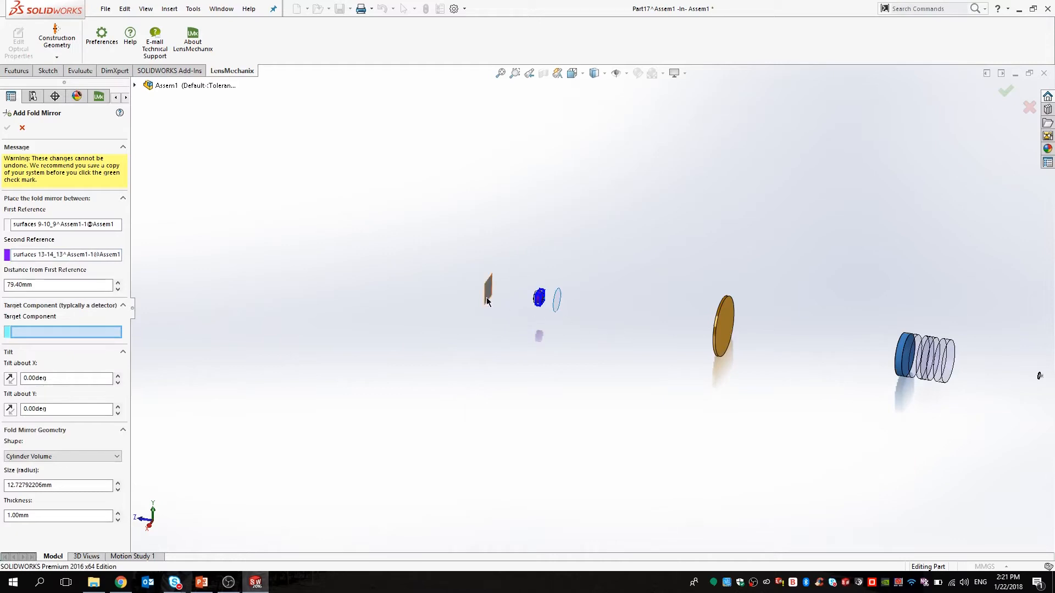
{"action": "scroll", "coordinate": [522, 291], "scroll_direction": "down", "scroll_amount": 5}
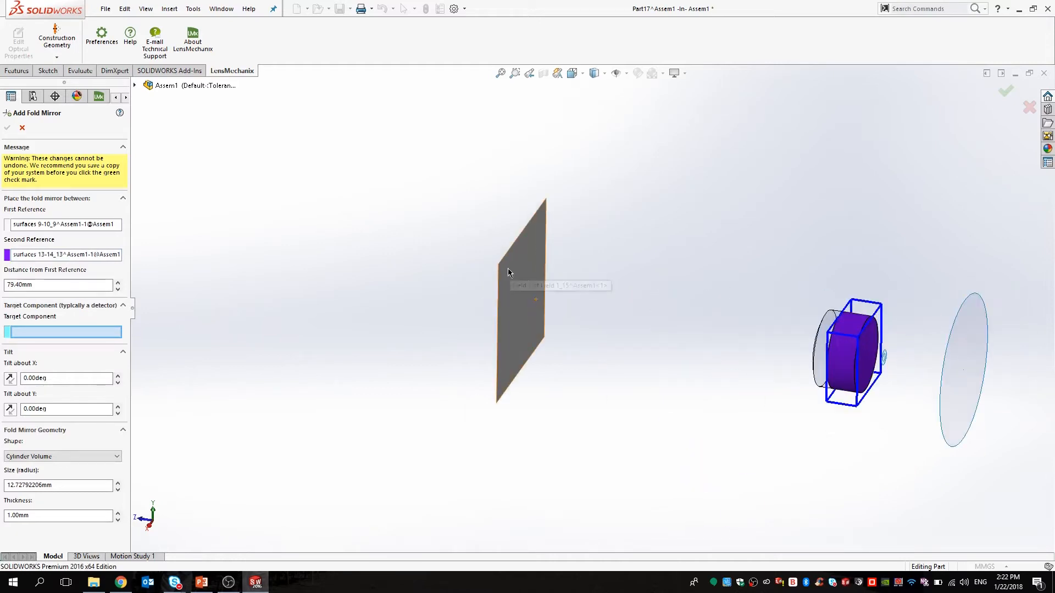
{"action": "left_click", "coordinate": [501, 266]}
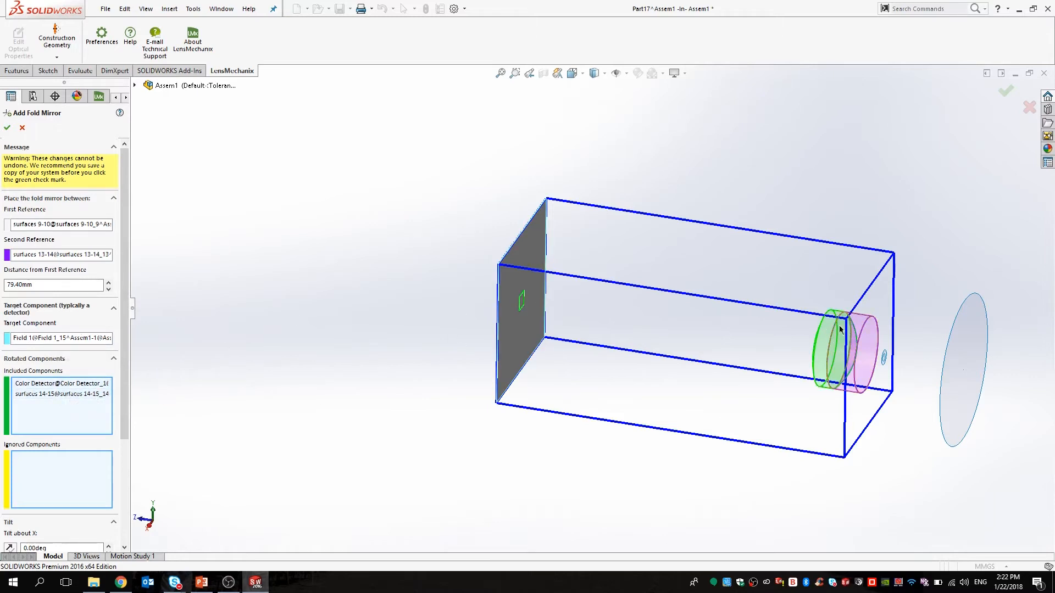
Zoom around the previewed fold mirror rotating the Color Detector and surfaces 14-15.
{"action": "scroll", "coordinate": [169, 351], "scroll_direction": "down", "scroll_amount": 5}
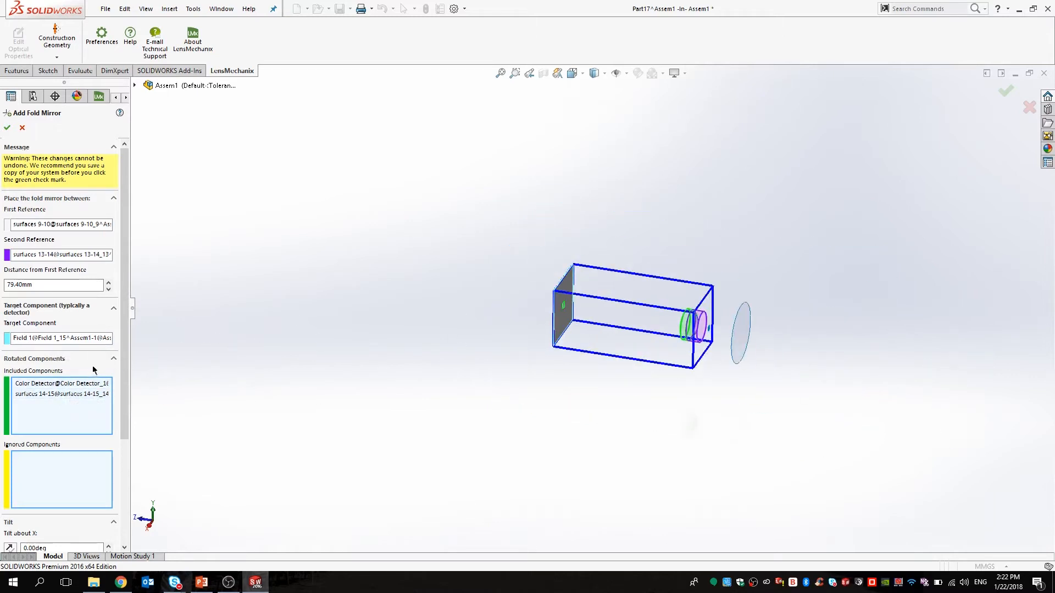
{"action": "scroll", "coordinate": [93, 358], "scroll_direction": "down", "scroll_amount": 3}
{"action": "scroll", "coordinate": [586, 310], "scroll_direction": "down", "scroll_amount": 3}
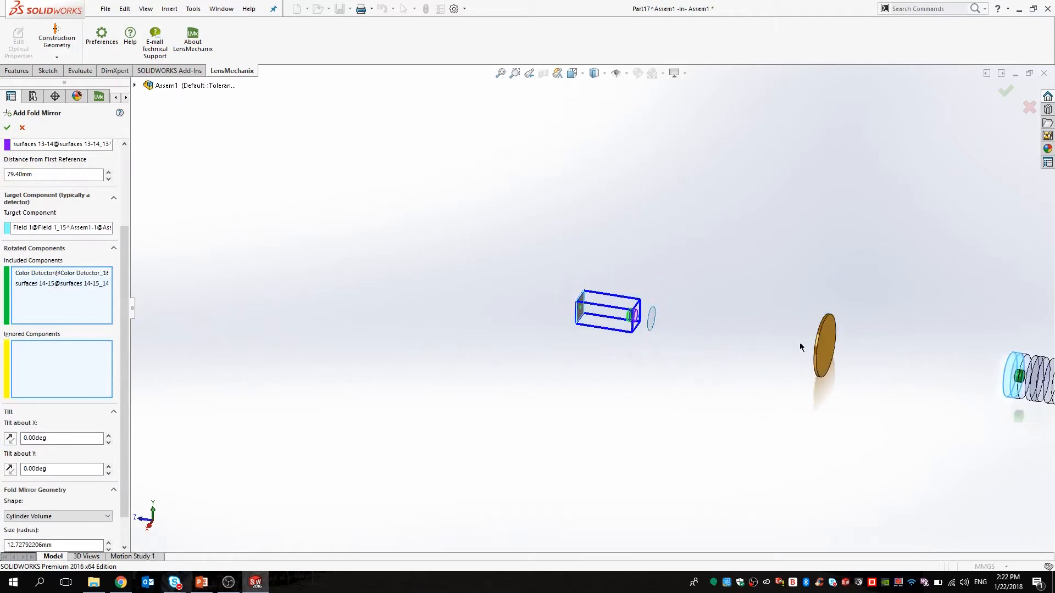
{"action": "scroll", "coordinate": [792, 341], "scroll_direction": "down", "scroll_amount": 3}
{"action": "scroll", "coordinate": [724, 332], "scroll_direction": "up", "scroll_amount": 5}
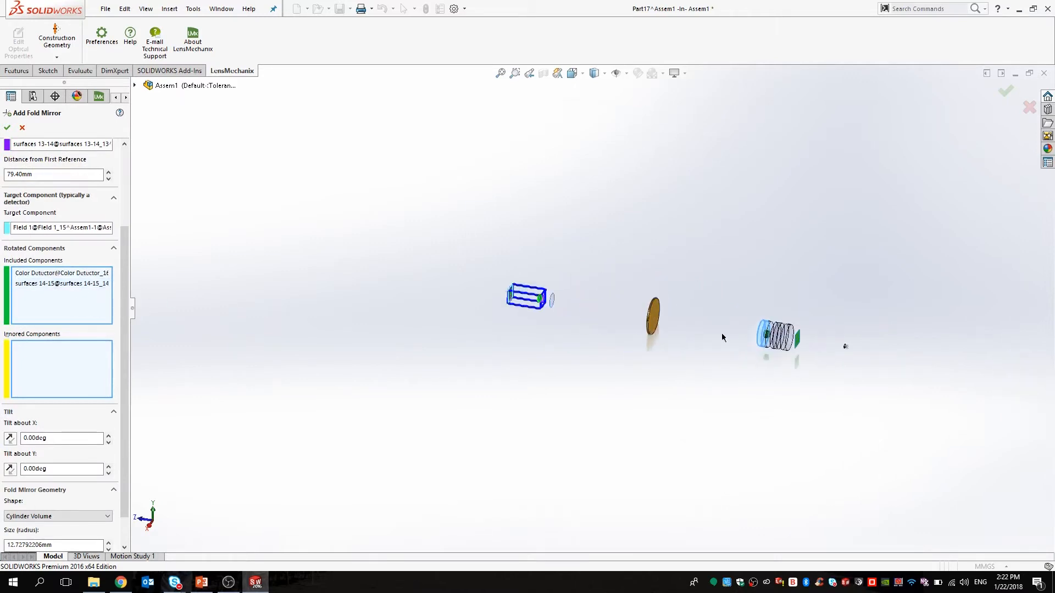
{"action": "scroll", "coordinate": [918, 362], "scroll_direction": "up", "scroll_amount": 5}
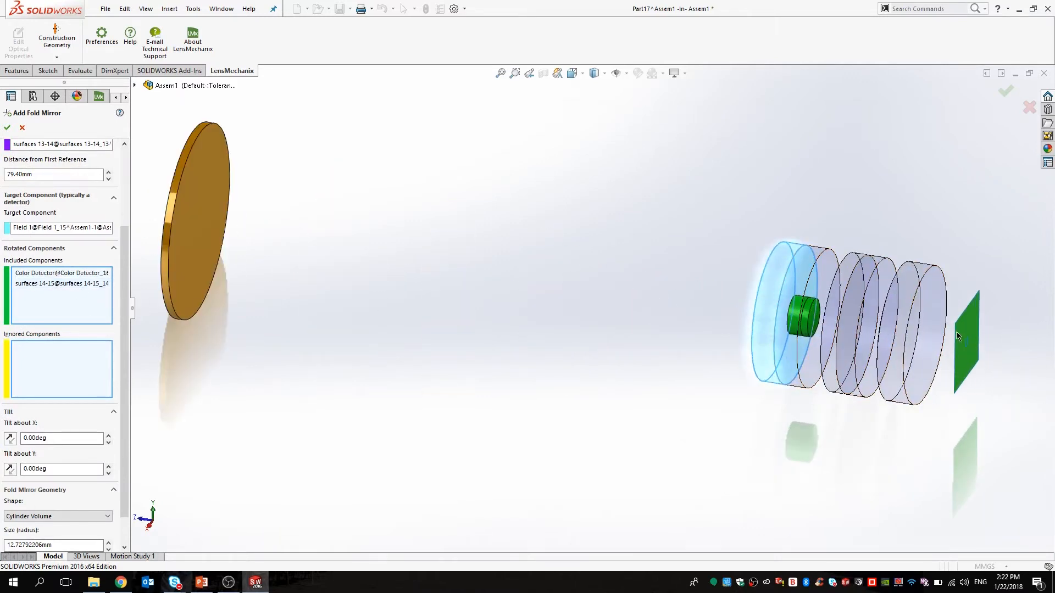
{"action": "scroll", "coordinate": [467, 278], "scroll_direction": "down", "scroll_amount": 3}
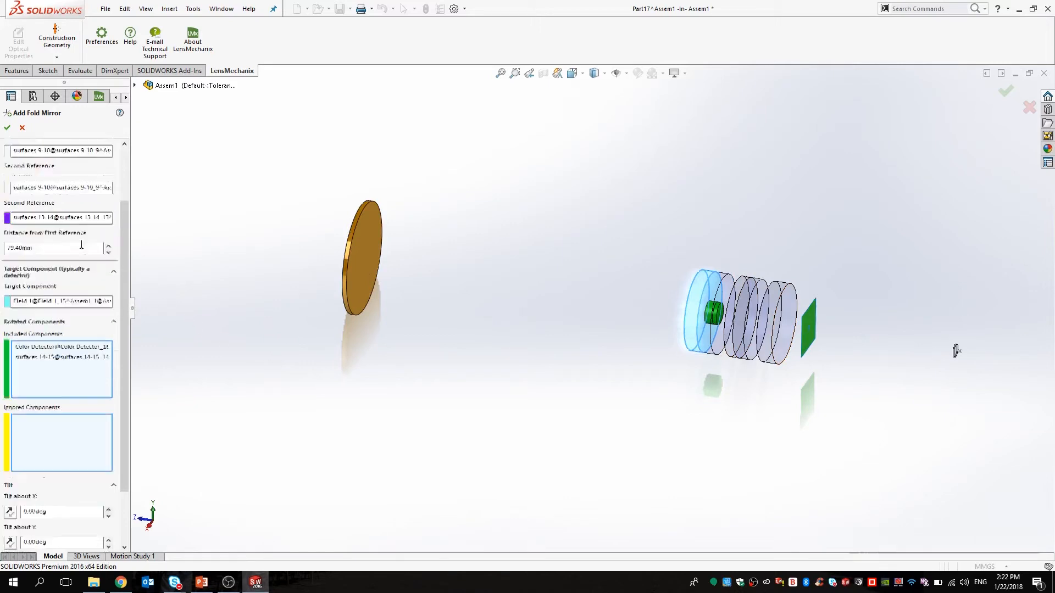
{"action": "scroll", "coordinate": [129, 242], "scroll_direction": "up", "scroll_amount": 4}
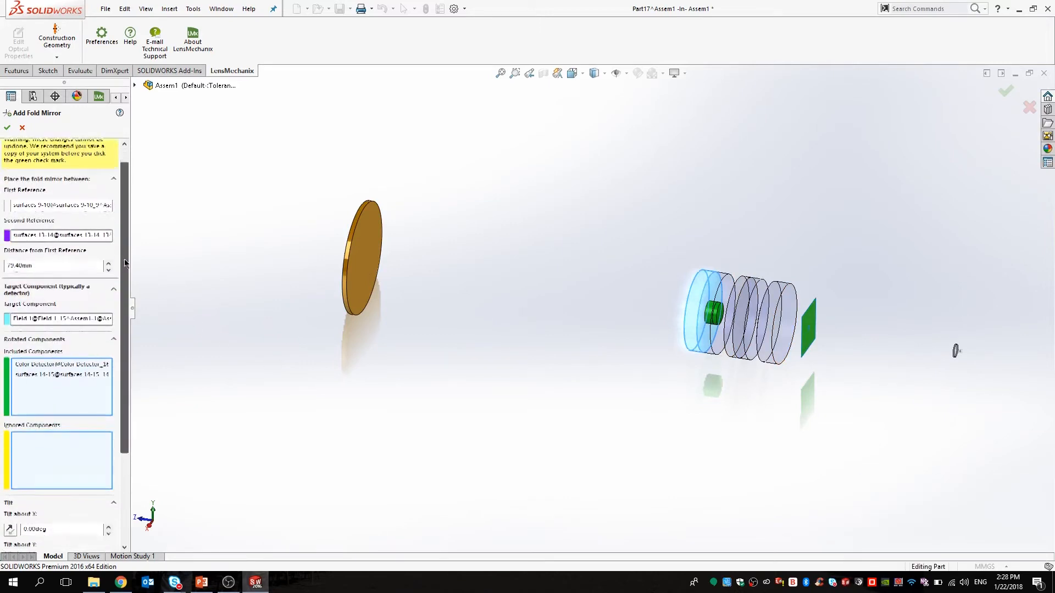
{"action": "scroll", "coordinate": [125, 263], "scroll_direction": "down", "scroll_amount": 5}
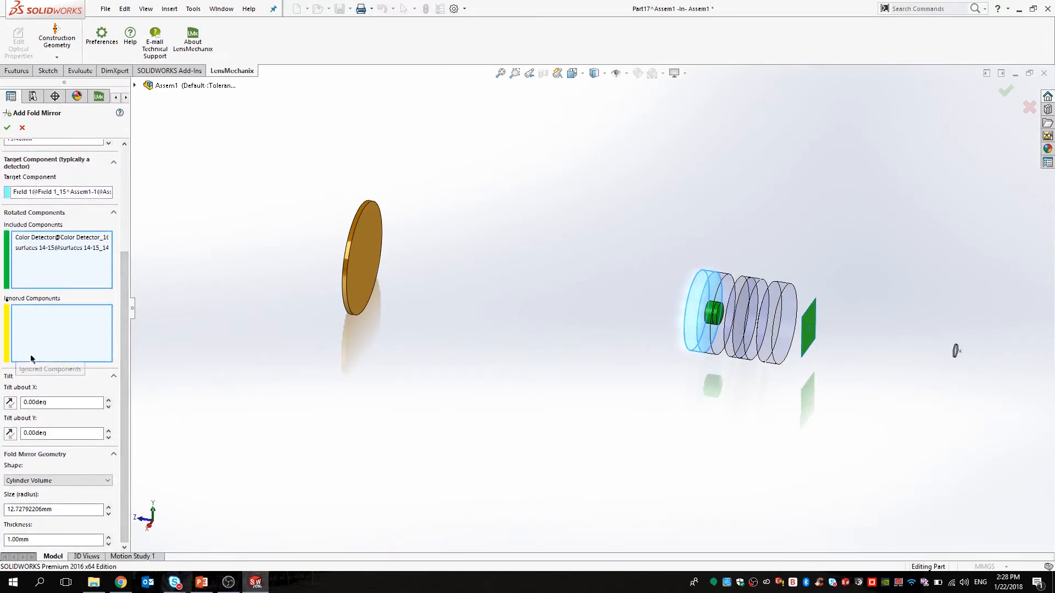
Tilt the fold mirror 45° about X and include apertures 11 and 12 as rotated components.
{"action": "left_click_drag", "start_coordinate": [77, 402], "coordinate": [1, 406]}
{"action": "type", "text": "45"}
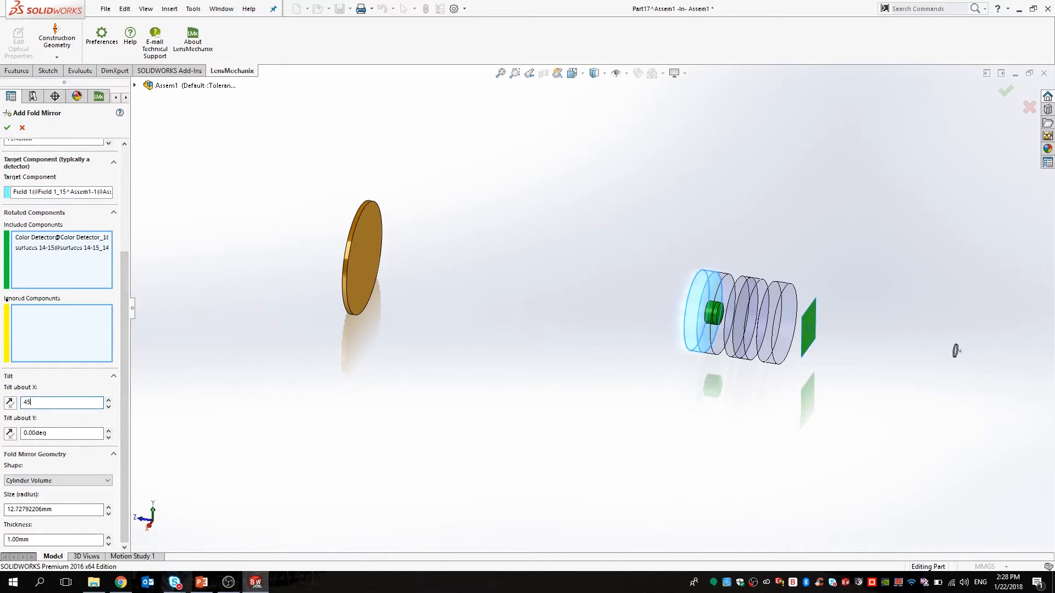
{"action": "key", "text": "Return"}
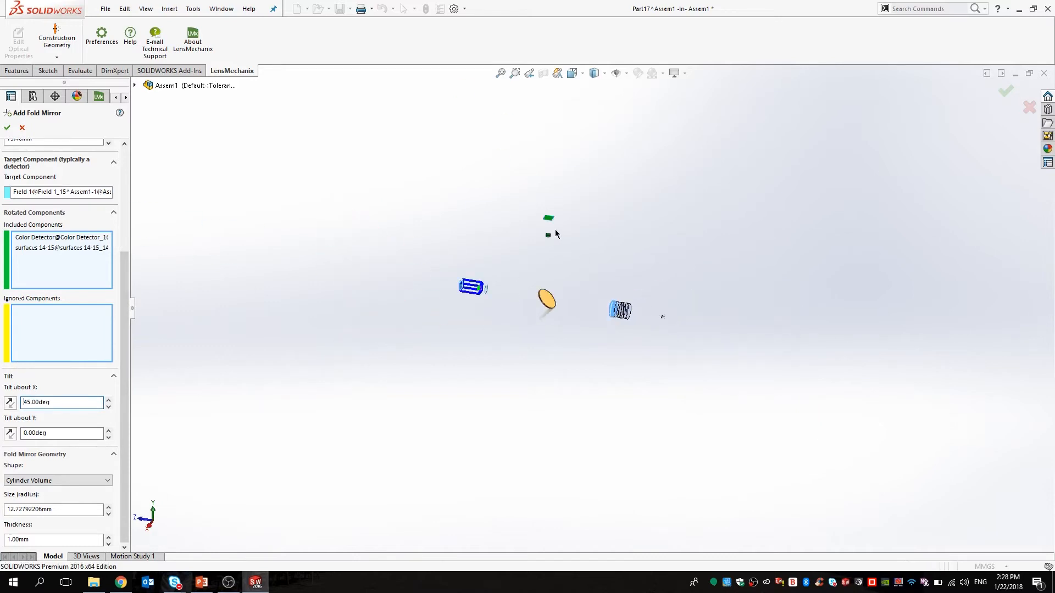
{"action": "scroll", "coordinate": [555, 267], "scroll_direction": "down", "scroll_amount": 2}
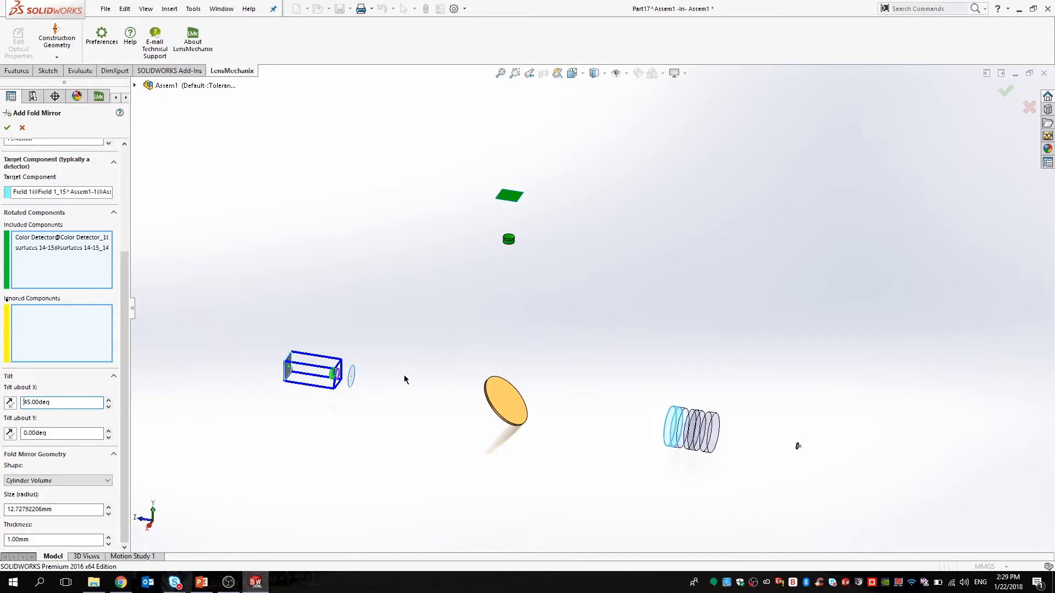
{"action": "scroll", "coordinate": [412, 357], "scroll_direction": "down", "scroll_amount": 8}
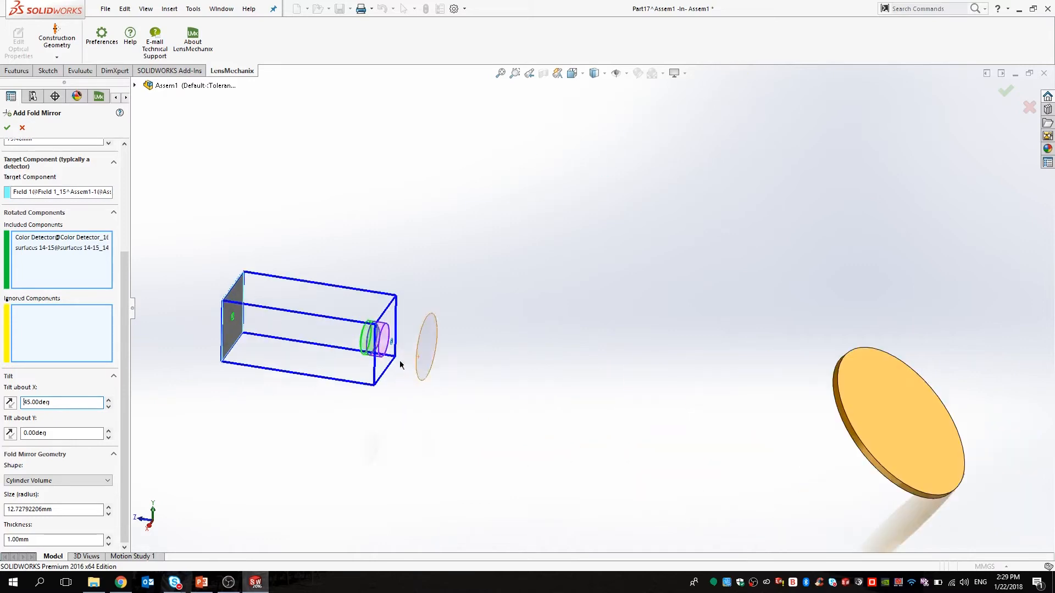
{"action": "scroll", "coordinate": [467, 362], "scroll_direction": "down", "scroll_amount": 8}
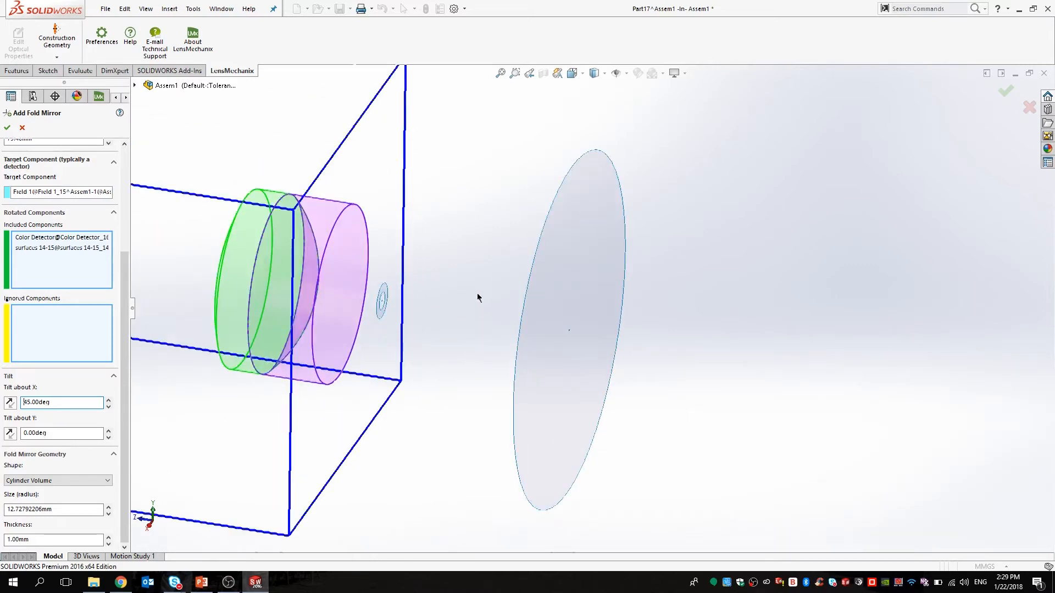
{"action": "left_click", "coordinate": [649, 254]}
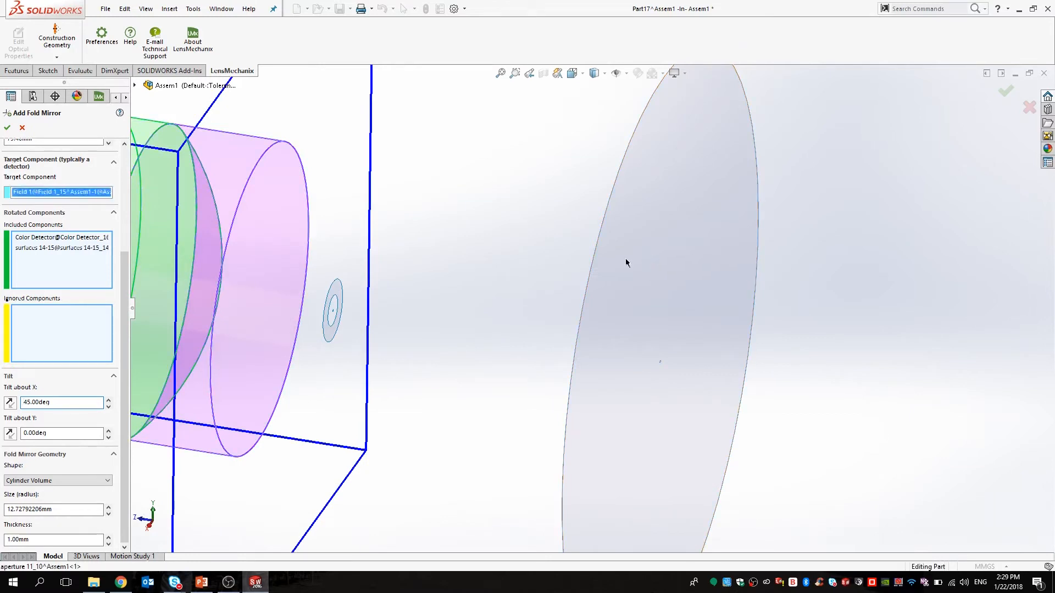
{"action": "scroll", "coordinate": [330, 316], "scroll_direction": "down", "scroll_amount": 10}
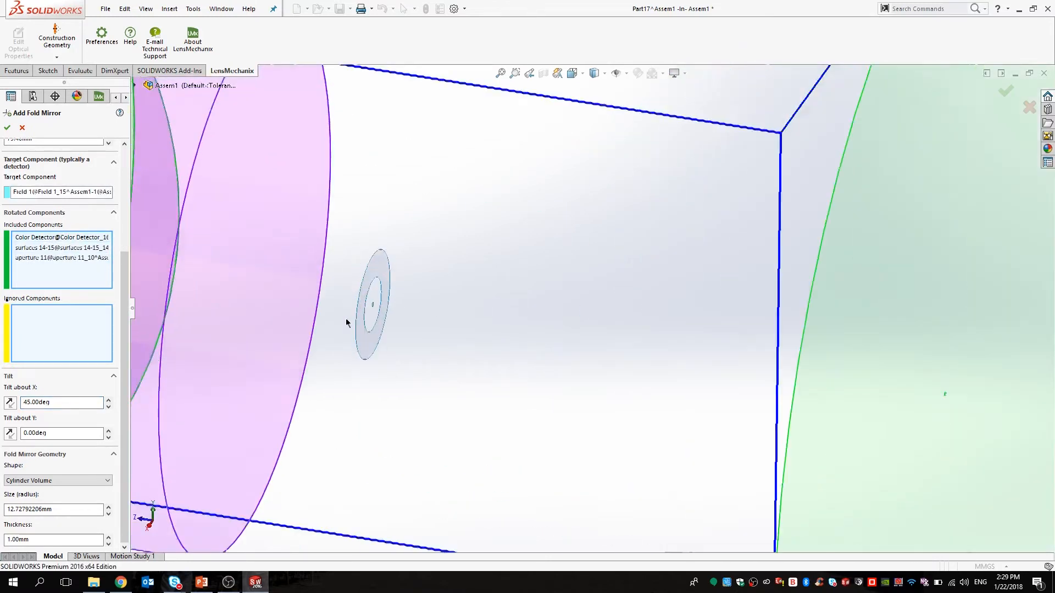
{"action": "left_click", "coordinate": [445, 259]}
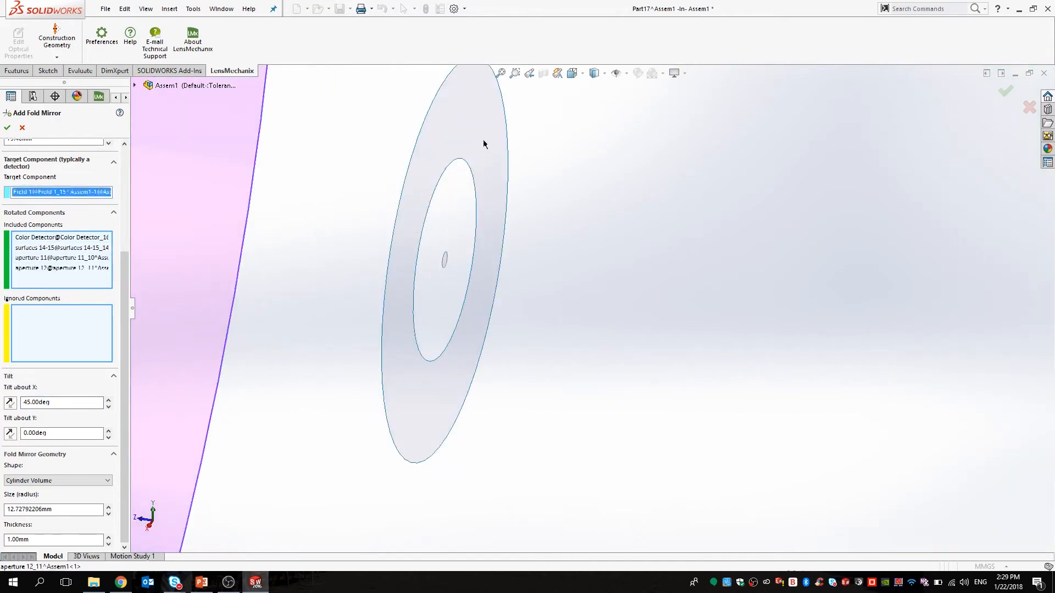
Set the mirror 50.80 mm from the first reference with a 12.70 mm radius and create it.
{"action": "scroll", "coordinate": [942, 401], "scroll_direction": "up", "scroll_amount": 20}
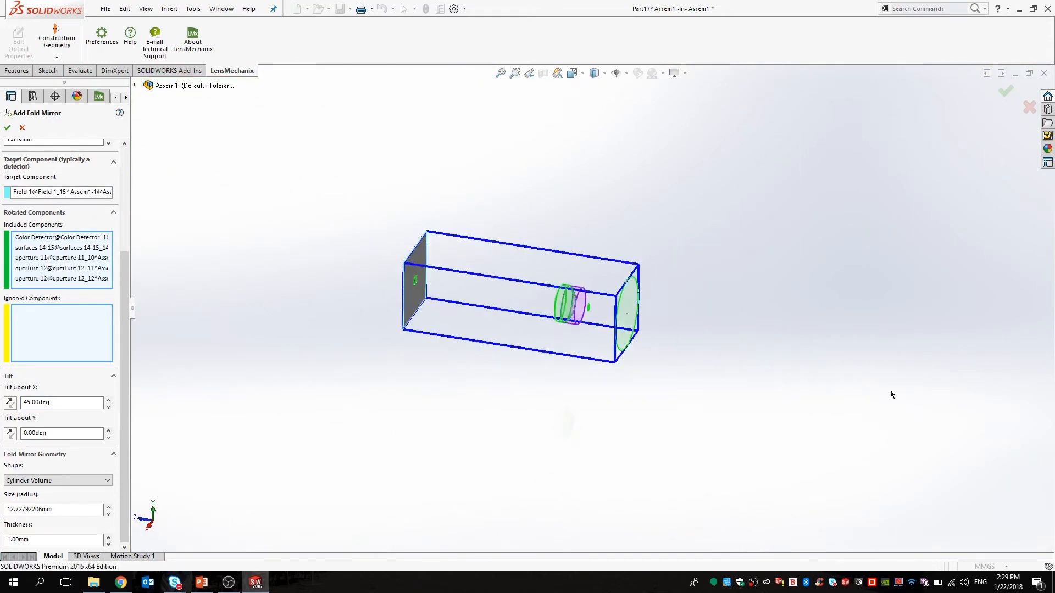
{"action": "middle_click_drag", "start_coordinate": [671, 293], "coordinate": [687, 278]}
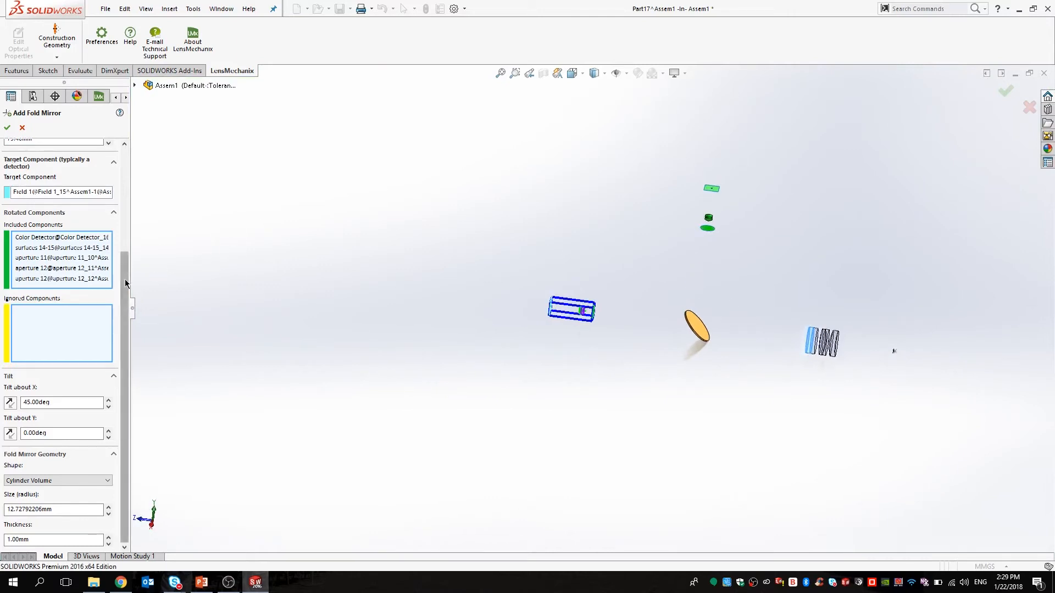
{"action": "scroll", "coordinate": [66, 274], "scroll_direction": "up", "scroll_amount": 5}
{"action": "double_click", "coordinate": [21, 282]}
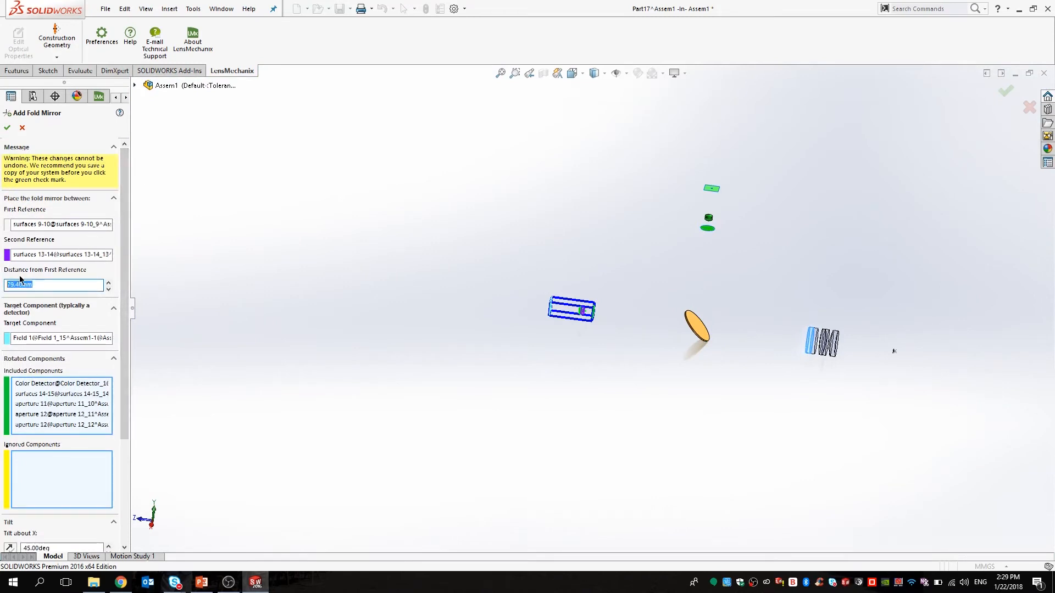
{"action": "type", "text": "50.8"}
{"action": "key", "text": "Return"}
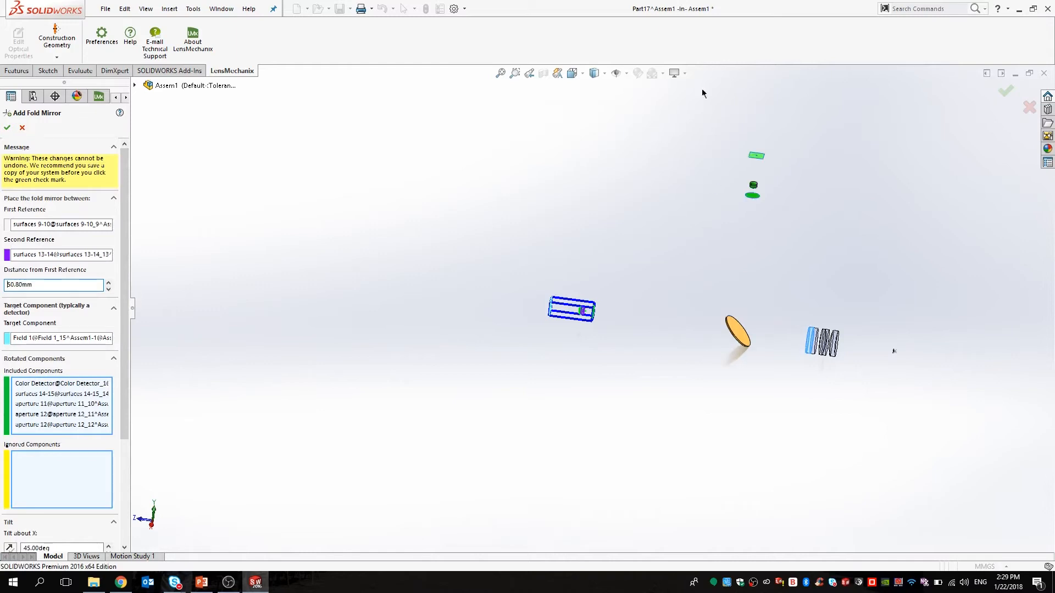
{"action": "scroll", "coordinate": [123, 329], "scroll_direction": "down", "scroll_amount": 3}
{"action": "scroll", "coordinate": [122, 321], "scroll_direction": "down", "scroll_amount": 3}
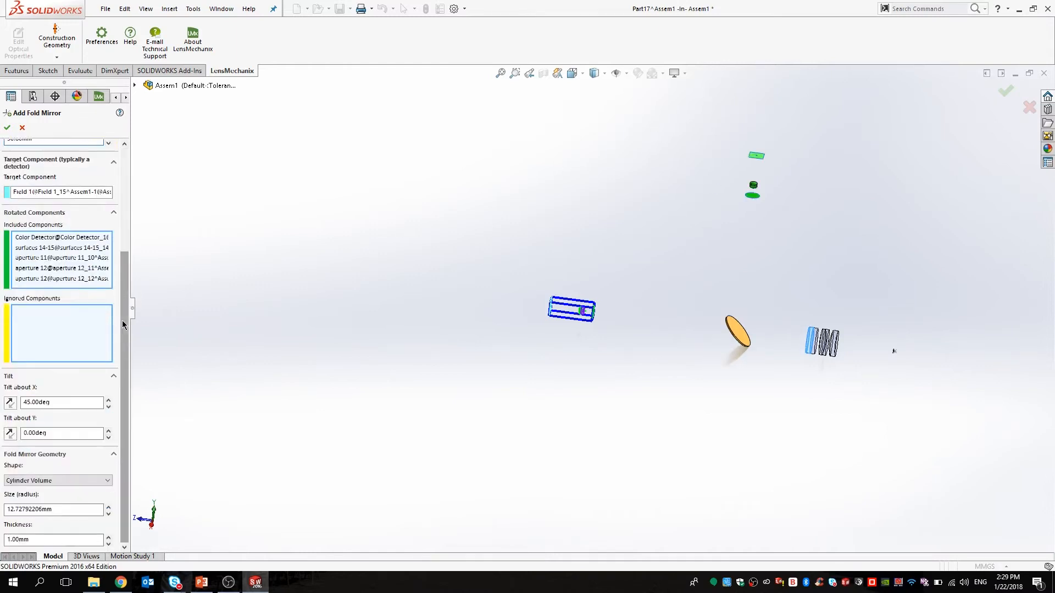
{"action": "left_click_drag", "start_coordinate": [56, 508], "coordinate": [1, 505]}
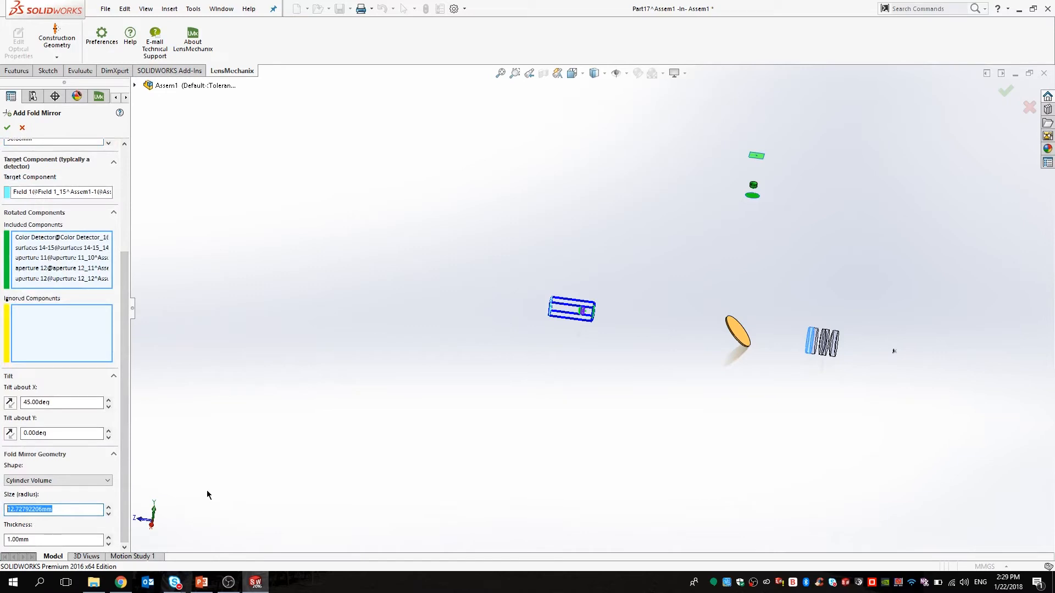
{"action": "type", "text": "12.70mm"}
{"action": "left_click", "coordinate": [7, 128]}
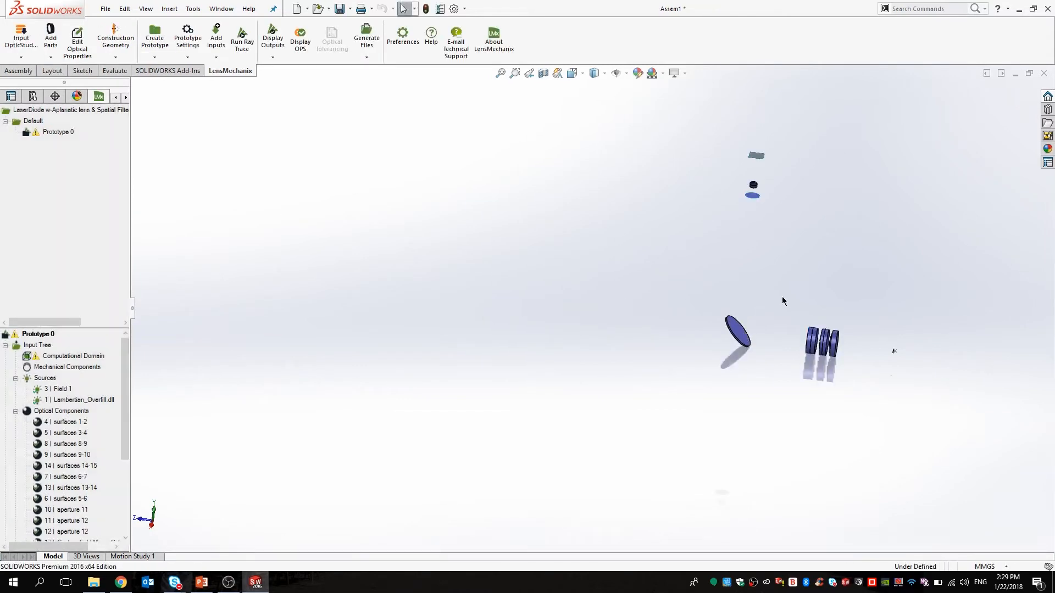
Run baseline and full ray traces of the folded system and close the finished dialog.
{"action": "scroll", "coordinate": [782, 302], "scroll_direction": "up", "scroll_amount": 2}
{"action": "scroll", "coordinate": [760, 290], "scroll_direction": "down", "scroll_amount": 4}
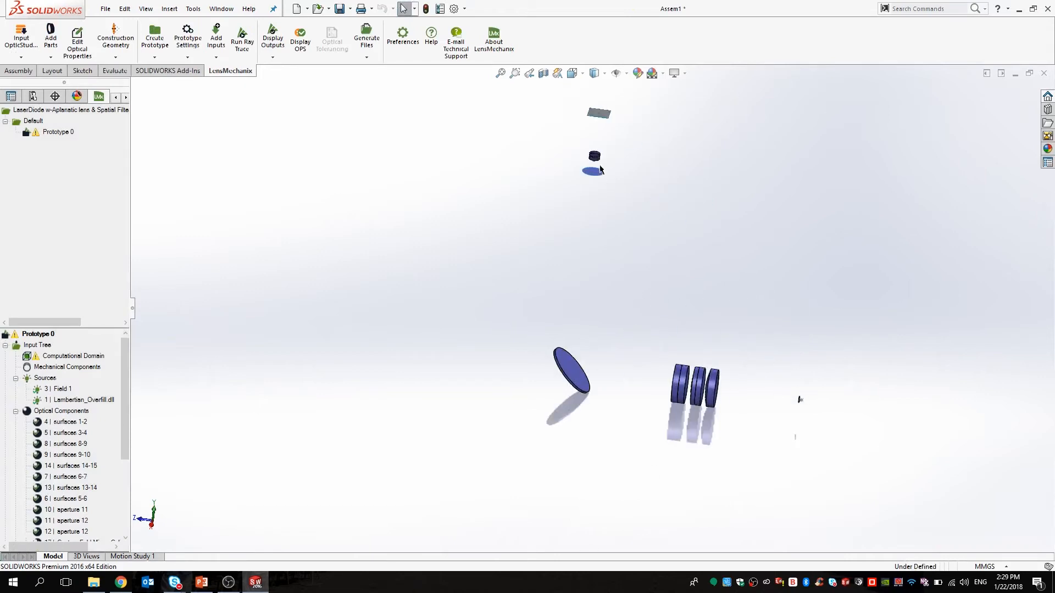
{"action": "left_click", "coordinate": [248, 44]}
{"action": "left_click", "coordinate": [45, 174]}
{"action": "left_click", "coordinate": [47, 187]}
{"action": "left_click", "coordinate": [43, 241]}
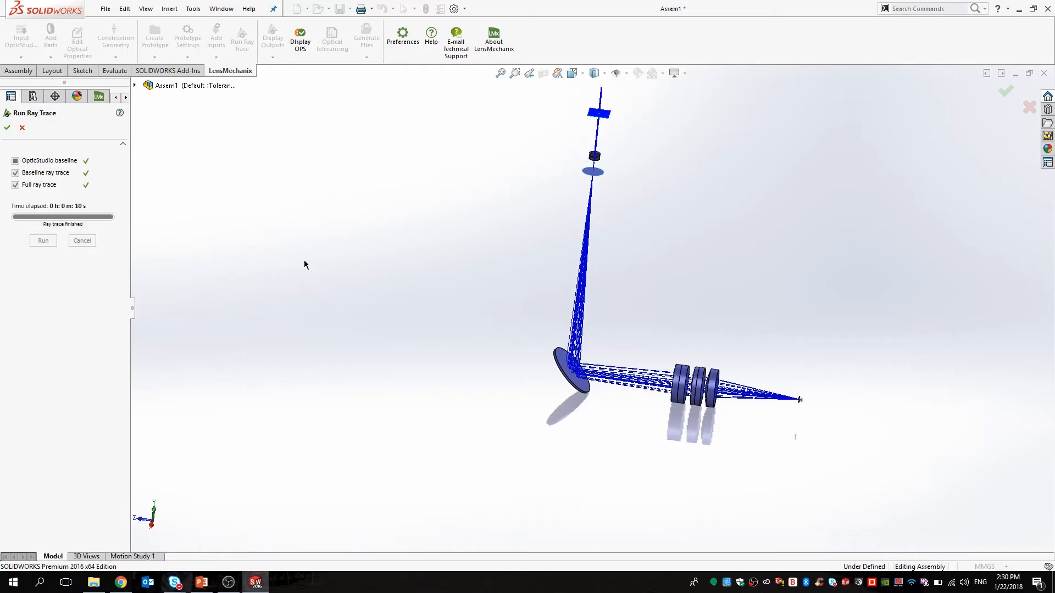
{"action": "left_click", "coordinate": [8, 127]}
{"action": "middle_click_drag", "start_coordinate": [624, 231], "coordinate": [600, 218]}
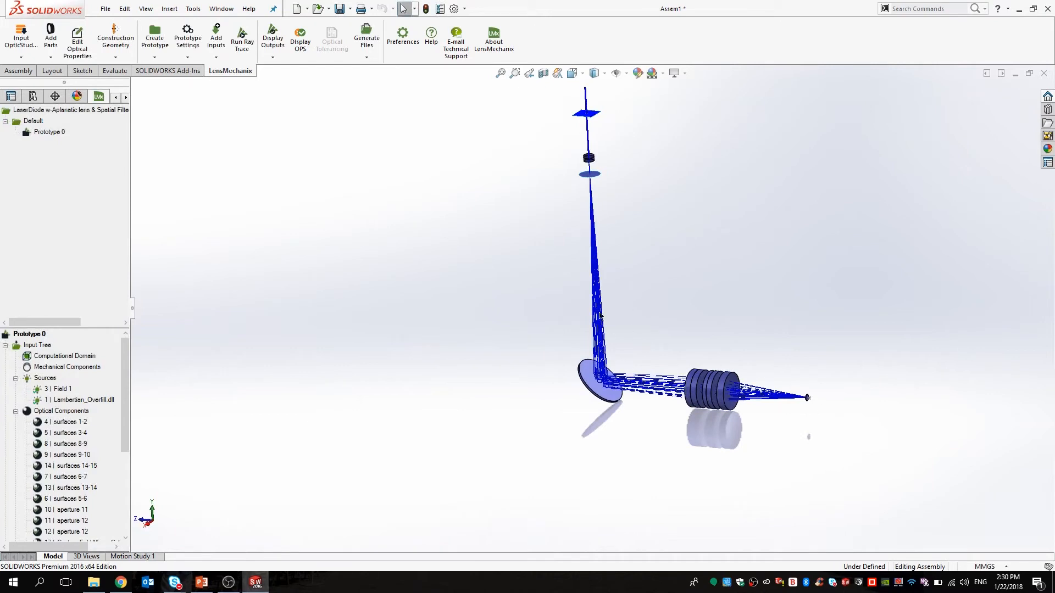
Enlarge the input tree and locate Custom Fold Mirror as optical component 17.
{"action": "middle_click_drag", "start_coordinate": [568, 214], "coordinate": [563, 235]}
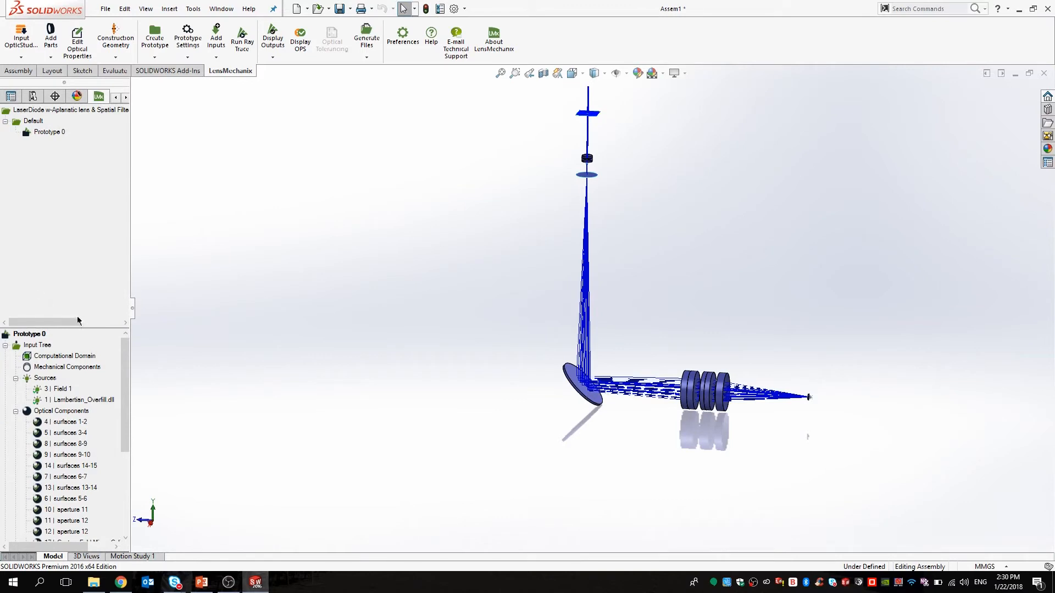
{"action": "left_click_drag", "start_coordinate": [83, 327], "coordinate": [84, 225]}
{"action": "left_click", "coordinate": [94, 442]}
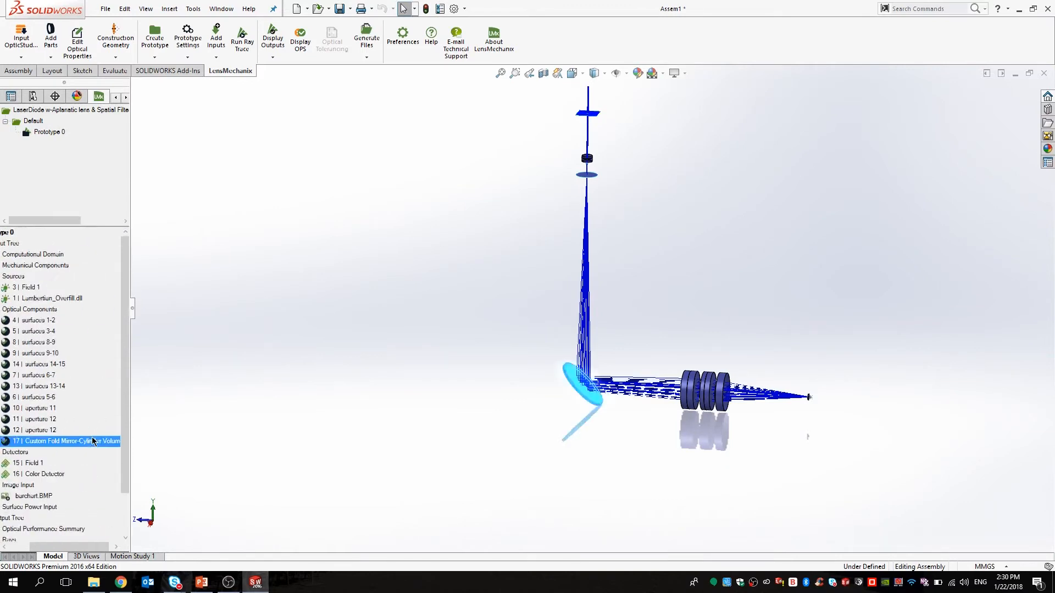
{"action": "left_click", "coordinate": [269, 438]}
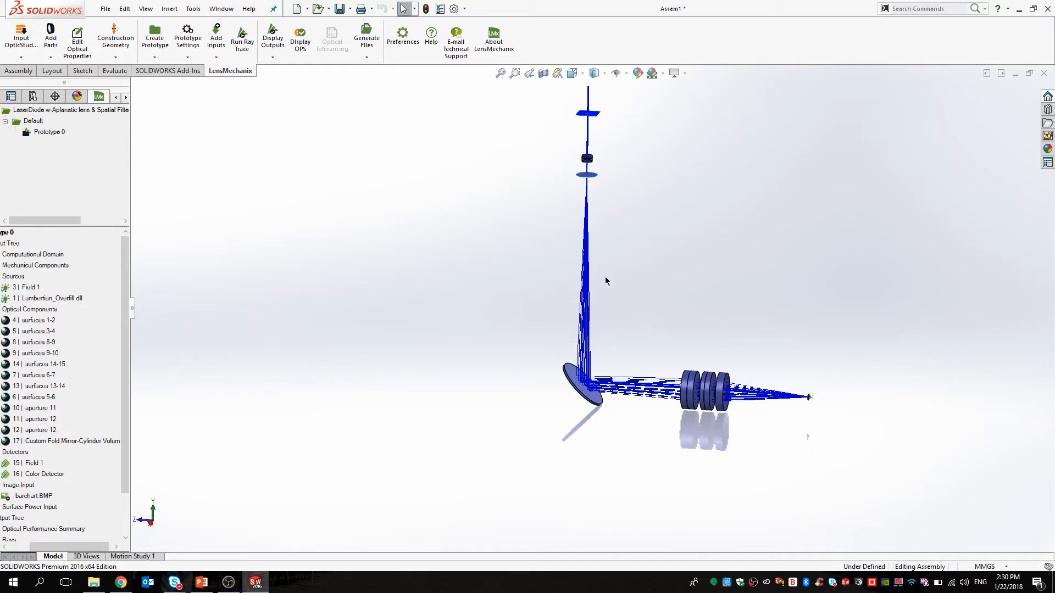
{"action": "middle_click_drag", "start_coordinate": [532, 268], "coordinate": [543, 236]}
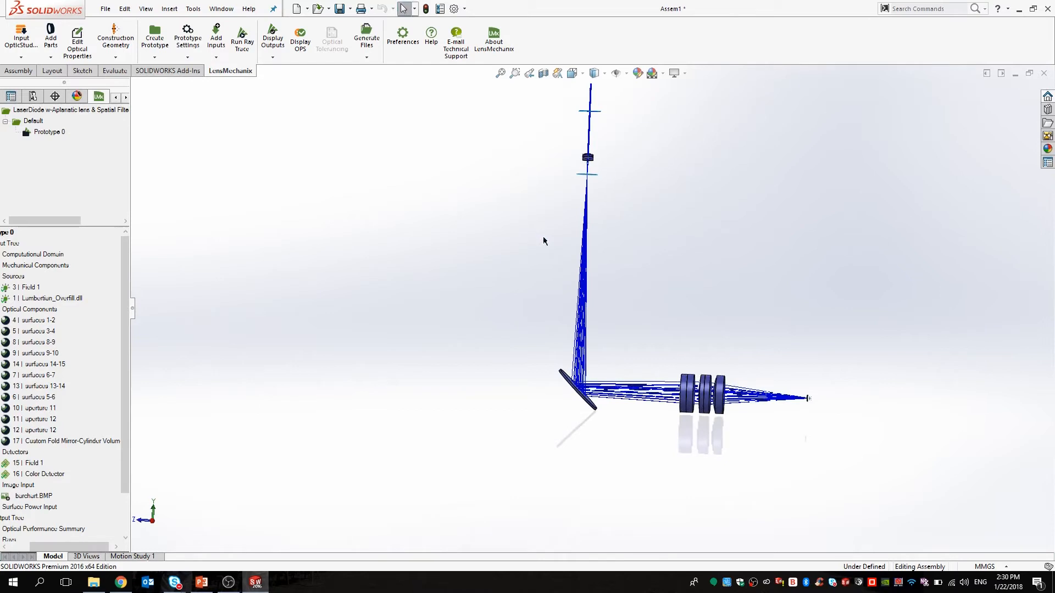
{"action": "left_click", "coordinate": [50, 47]}
Start a second fold mirror referencing the first mirror and the upper lens, targeting the Field 1 detector.
{"action": "left_click", "coordinate": [50, 47]}
{"action": "left_click", "coordinate": [51, 47]}
{"action": "left_click", "coordinate": [82, 136]}
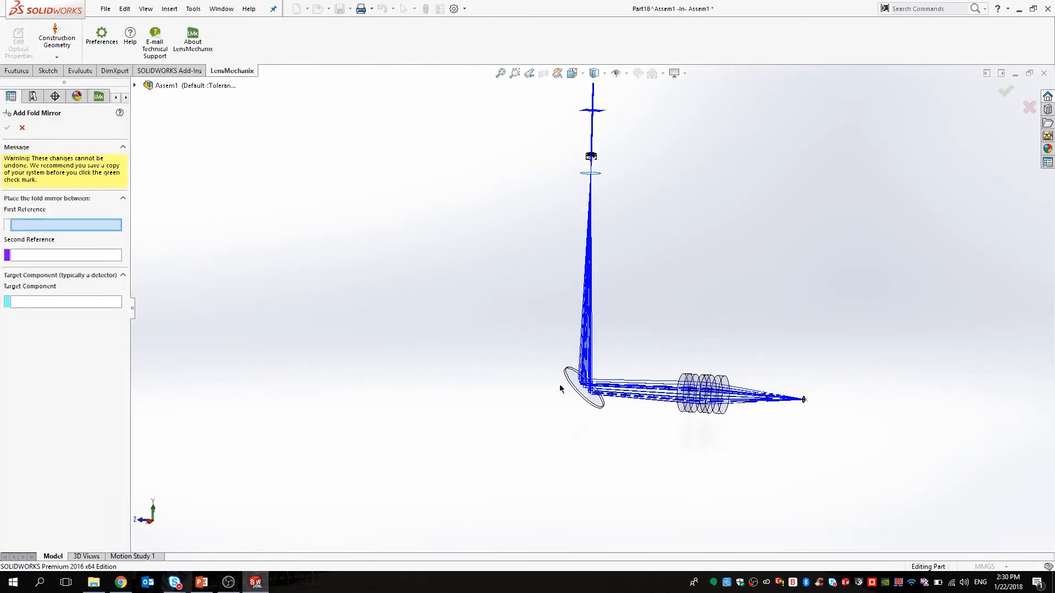
{"action": "scroll", "coordinate": [582, 396], "scroll_direction": "down", "scroll_amount": 3}
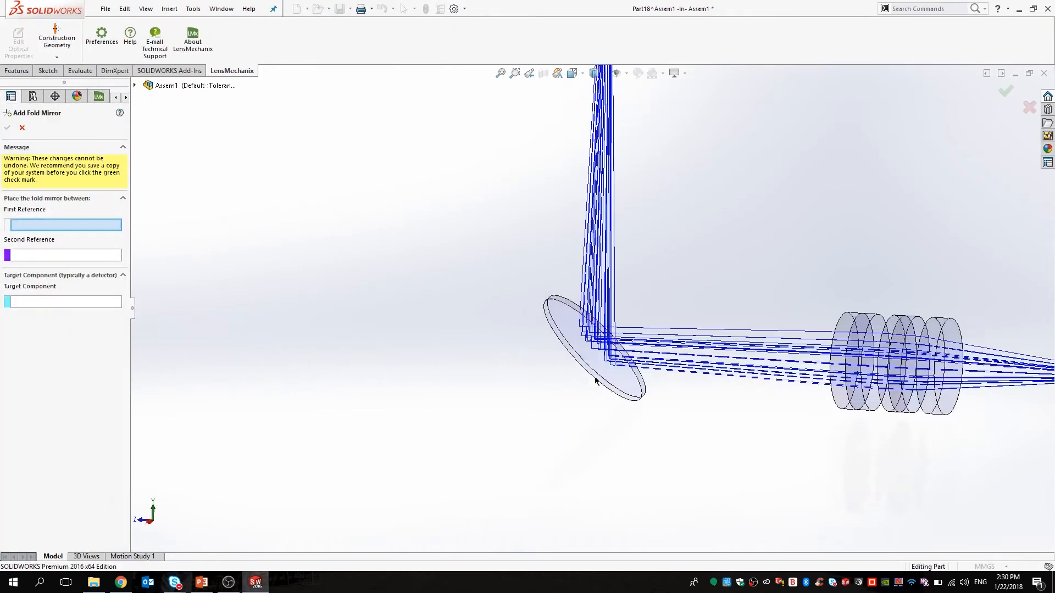
{"action": "left_click", "coordinate": [586, 344]}
{"action": "scroll", "coordinate": [586, 343], "scroll_direction": "up", "scroll_amount": 6}
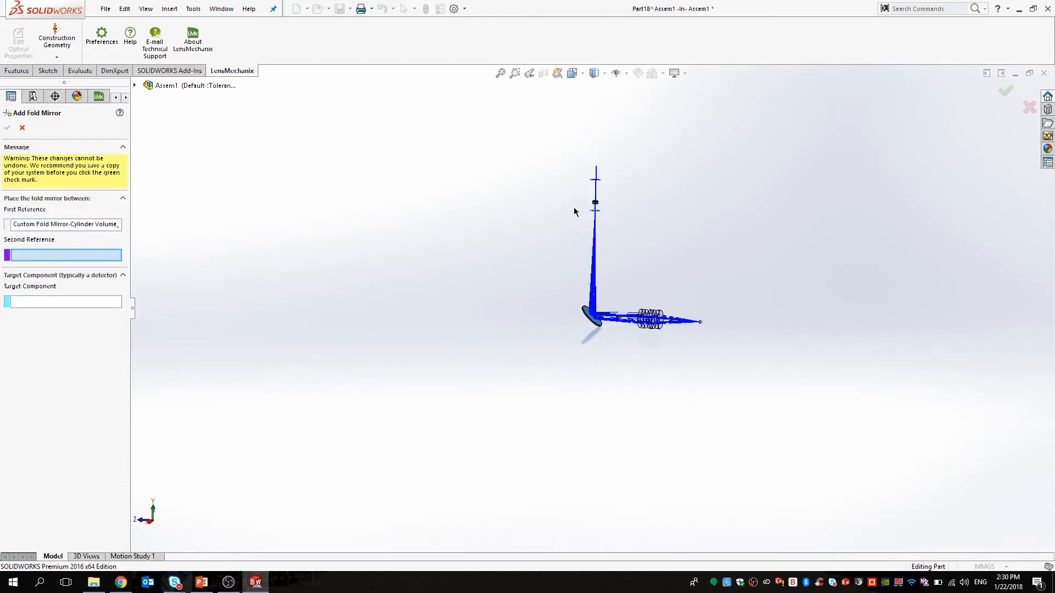
{"action": "scroll", "coordinate": [606, 216], "scroll_direction": "down", "scroll_amount": 8}
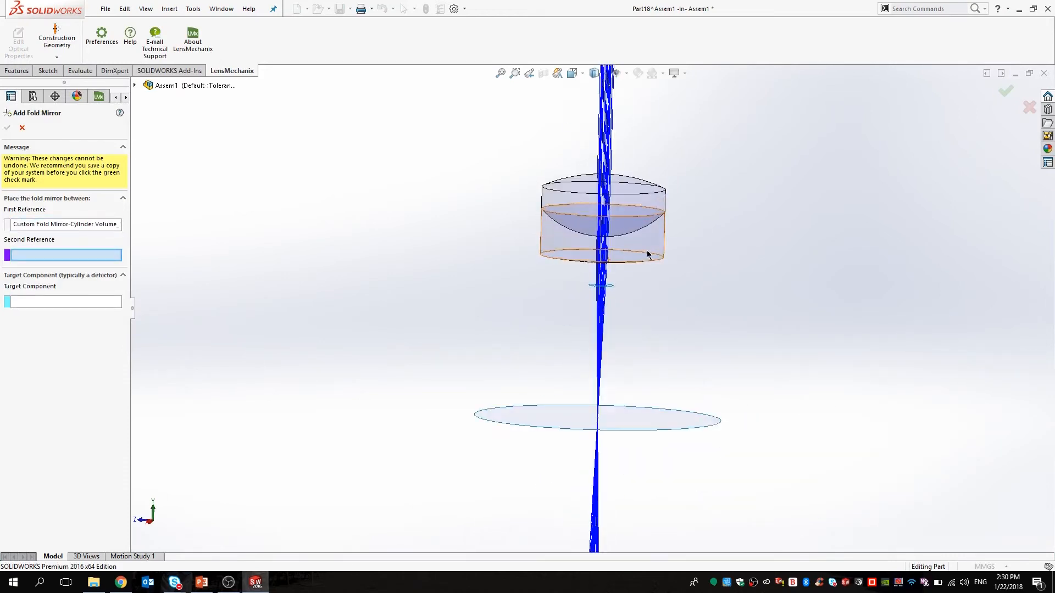
{"action": "left_click", "coordinate": [650, 254]}
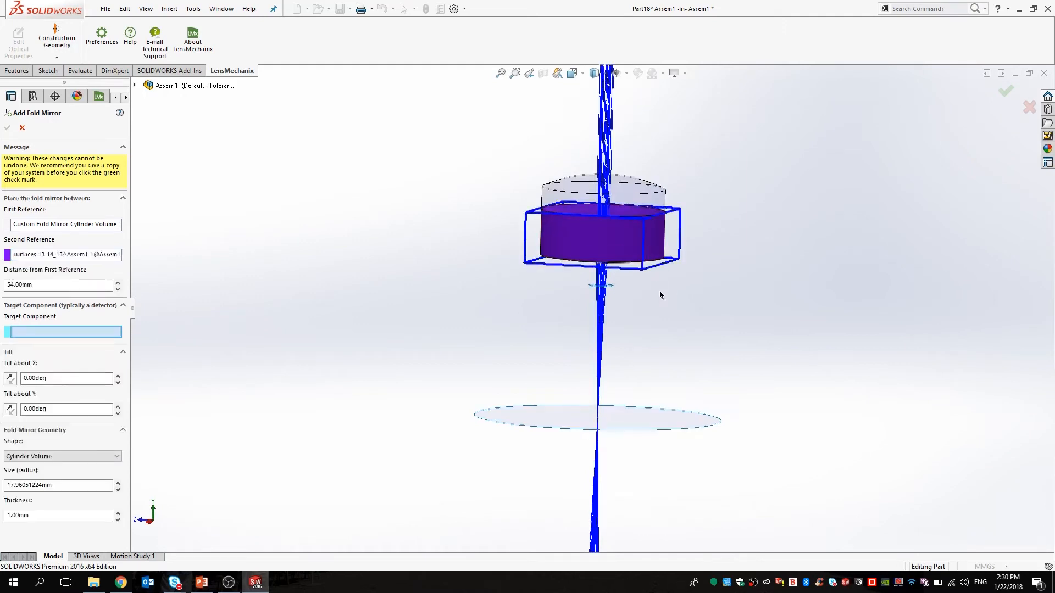
{"action": "scroll", "coordinate": [662, 294], "scroll_direction": "up", "scroll_amount": 5}
{"action": "scroll", "coordinate": [643, 192], "scroll_direction": "down", "scroll_amount": 3}
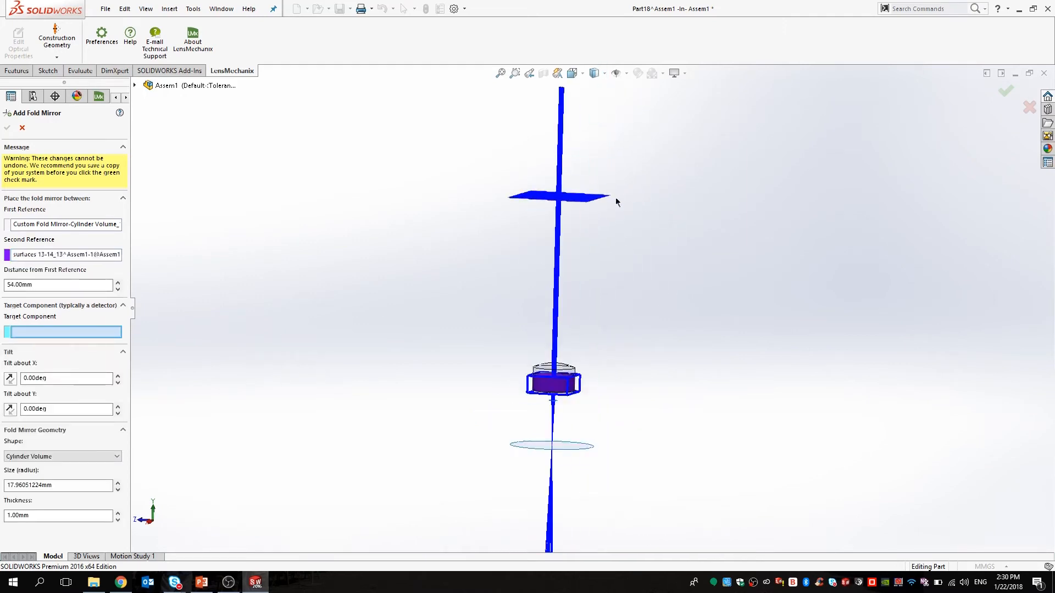
{"action": "left_click", "coordinate": [586, 206]}
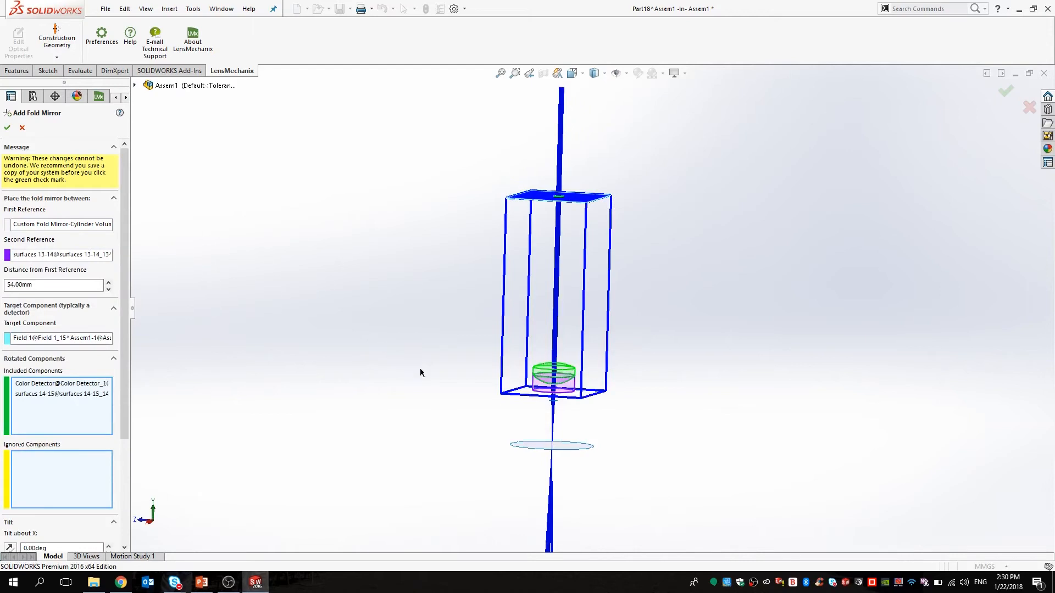
Add both aperture 12 disks and aperture 11 to the second mirror's rotated components.
{"action": "scroll", "coordinate": [610, 421], "scroll_direction": "up", "scroll_amount": 3}
{"action": "scroll", "coordinate": [579, 370], "scroll_direction": "down", "scroll_amount": 6}
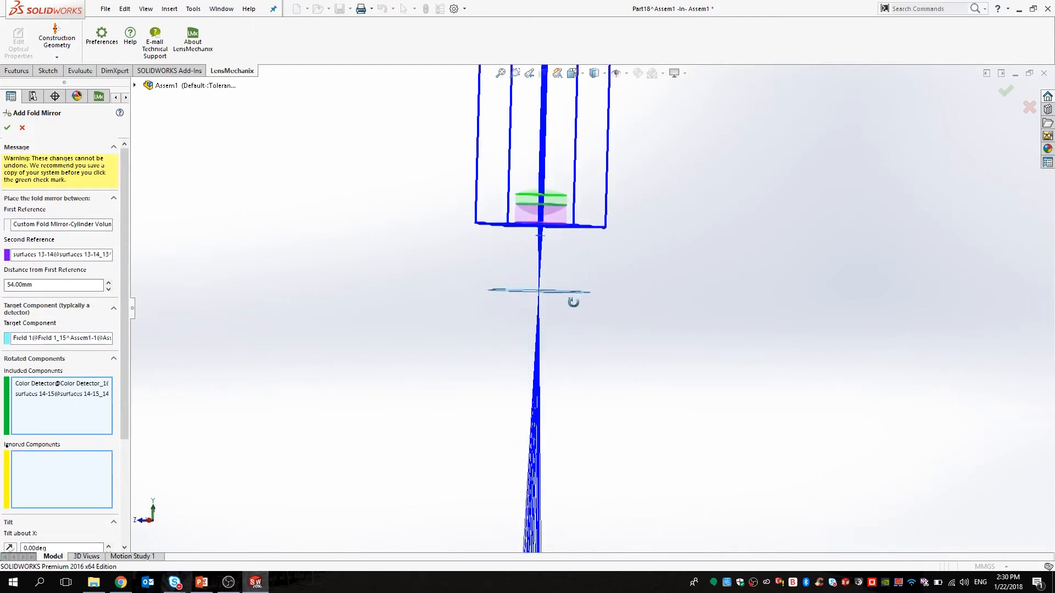
{"action": "scroll", "coordinate": [549, 256], "scroll_direction": "down", "scroll_amount": 10}
{"action": "middle_click_drag", "start_coordinate": [572, 212], "coordinate": [554, 230]}
{"action": "scroll", "coordinate": [555, 231], "scroll_direction": "down", "scroll_amount": 8}
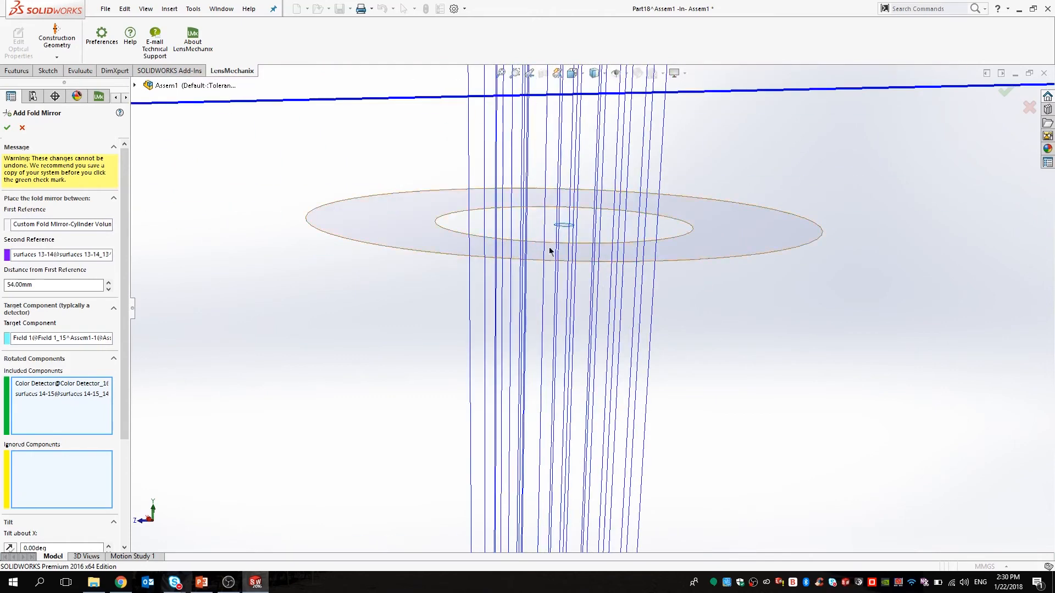
{"action": "left_click", "coordinate": [560, 226]}
{"action": "left_click", "coordinate": [569, 202]}
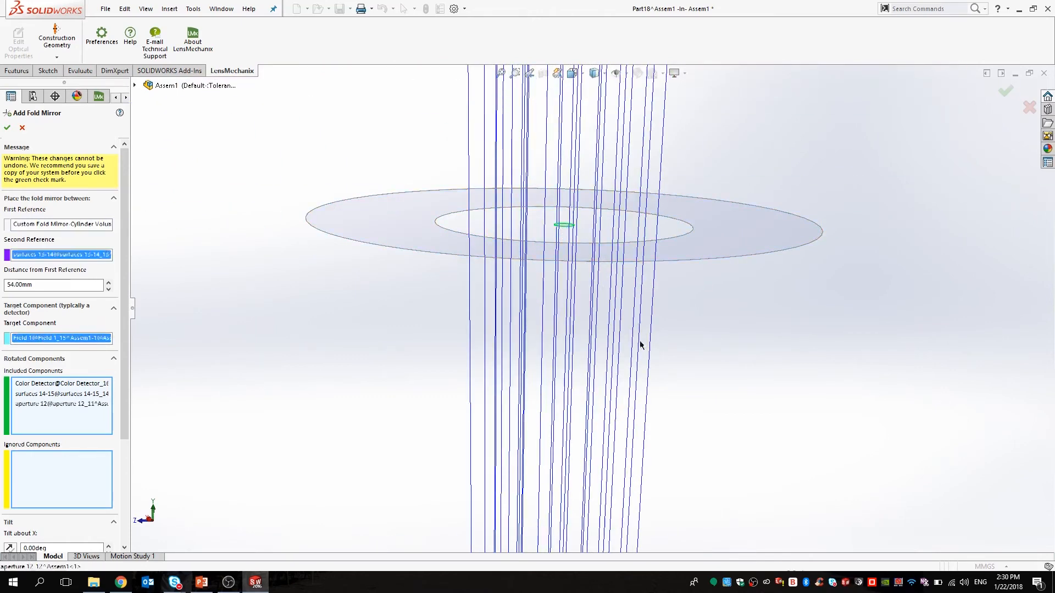
{"action": "scroll", "coordinate": [721, 425], "scroll_direction": "up", "scroll_amount": 7}
{"action": "scroll", "coordinate": [714, 467], "scroll_direction": "up", "scroll_amount": 9}
{"action": "left_click", "coordinate": [603, 394]}
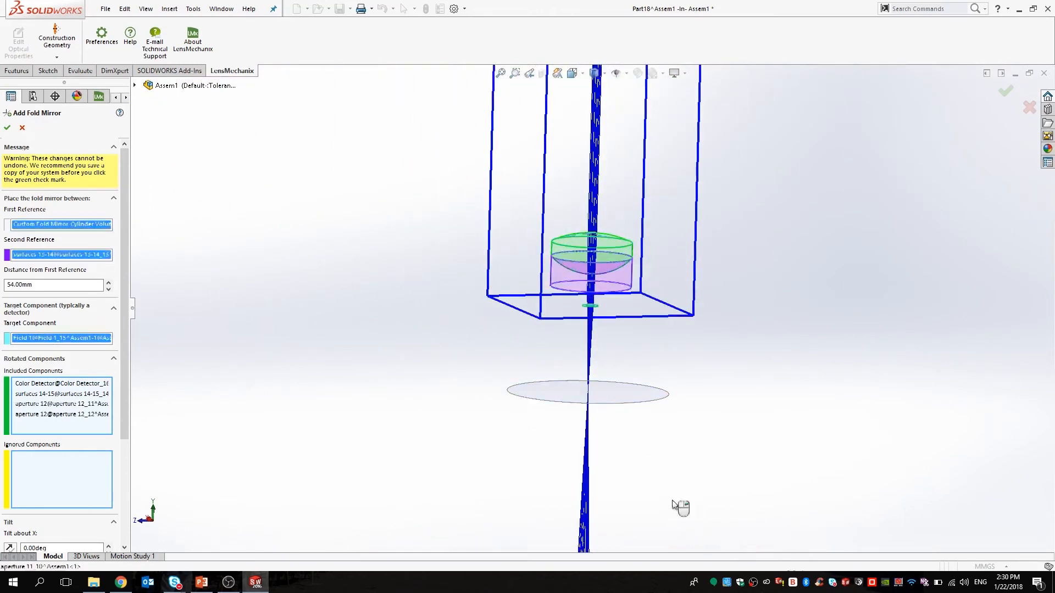
{"action": "scroll", "coordinate": [676, 500], "scroll_direction": "up", "scroll_amount": 13}
{"action": "scroll", "coordinate": [603, 226], "scroll_direction": "down", "scroll_amount": 15}
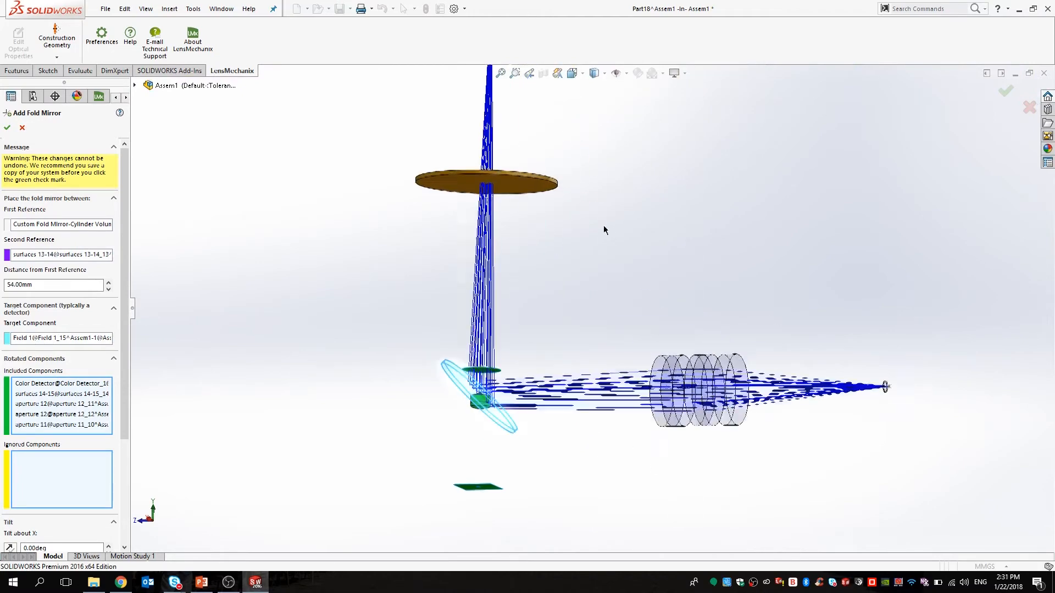
{"action": "middle_click_drag", "start_coordinate": [594, 230], "coordinate": [585, 296]}
Tilt the second fold mirror 45° about X with the tilt direction reversed.
{"action": "scroll", "coordinate": [78, 446], "scroll_direction": "down", "scroll_amount": 5}
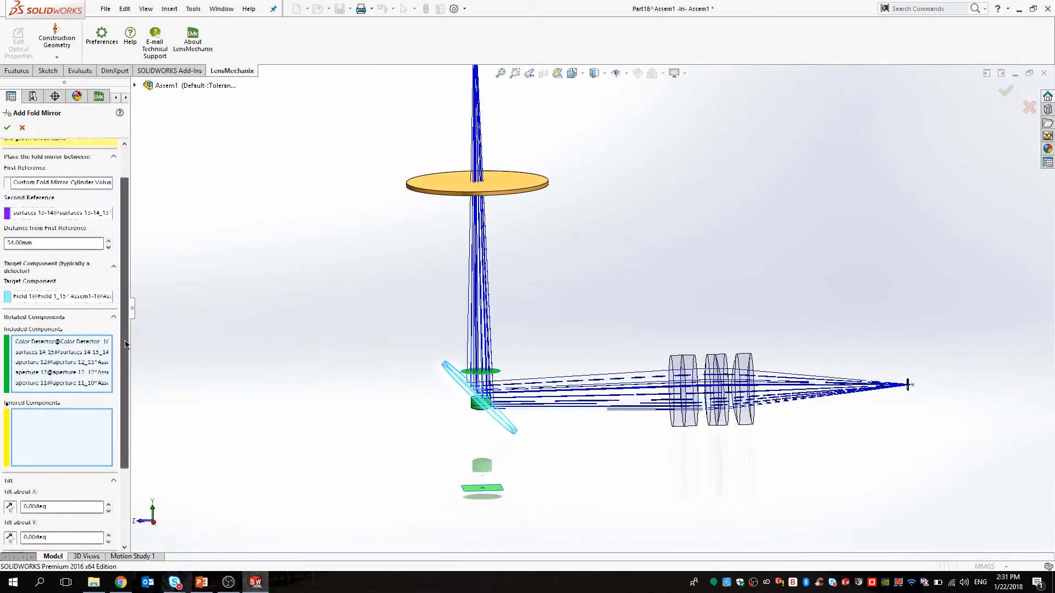
{"action": "left_click_drag", "start_coordinate": [78, 446], "coordinate": [22, 444]}
{"action": "type", "text": "45"}
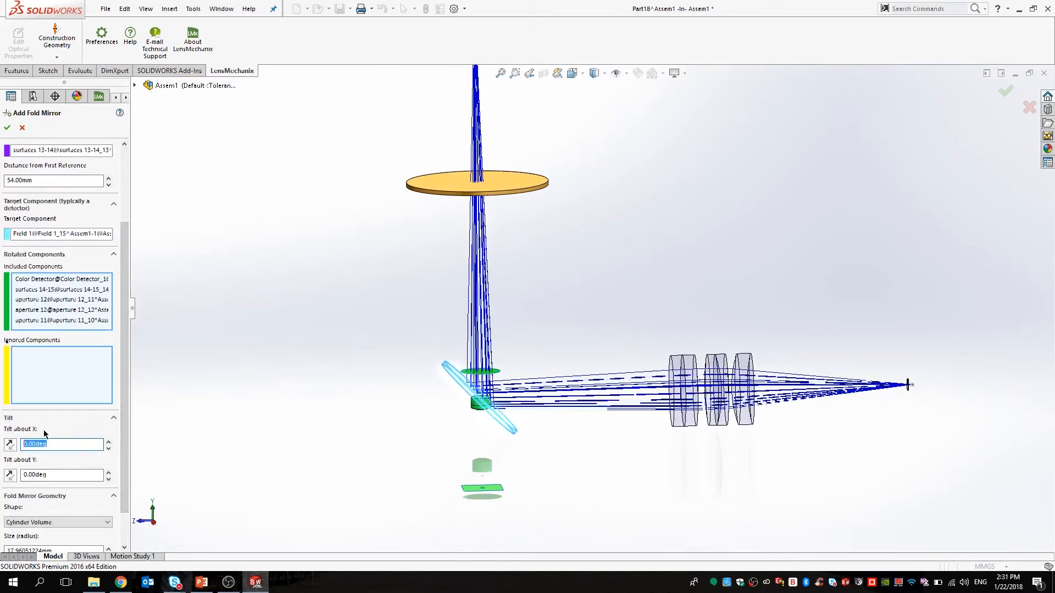
{"action": "key", "text": "Return"}
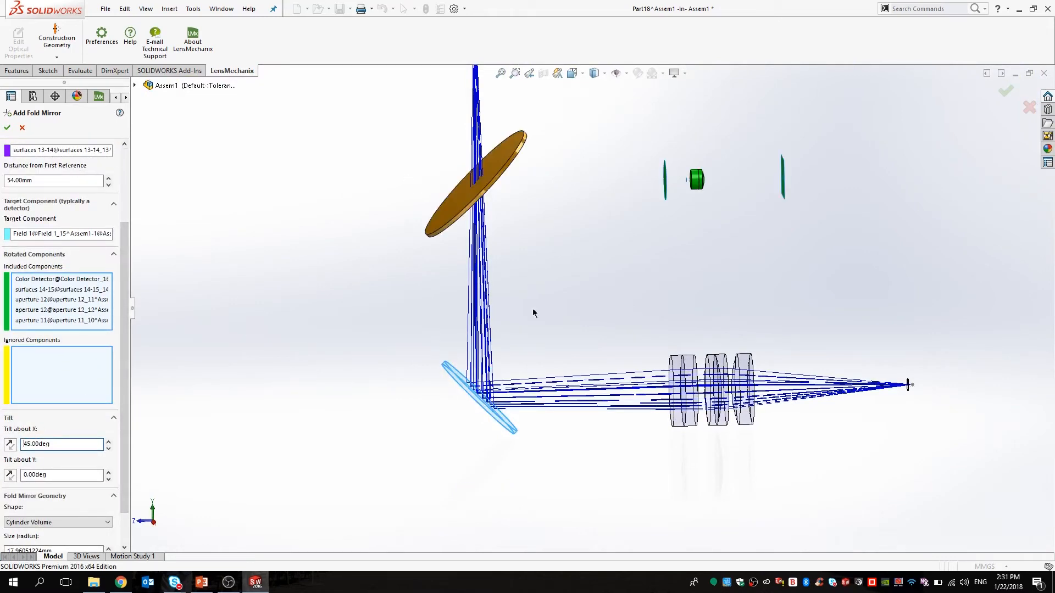
{"action": "middle_click_drag", "start_coordinate": [542, 309], "coordinate": [528, 309]}
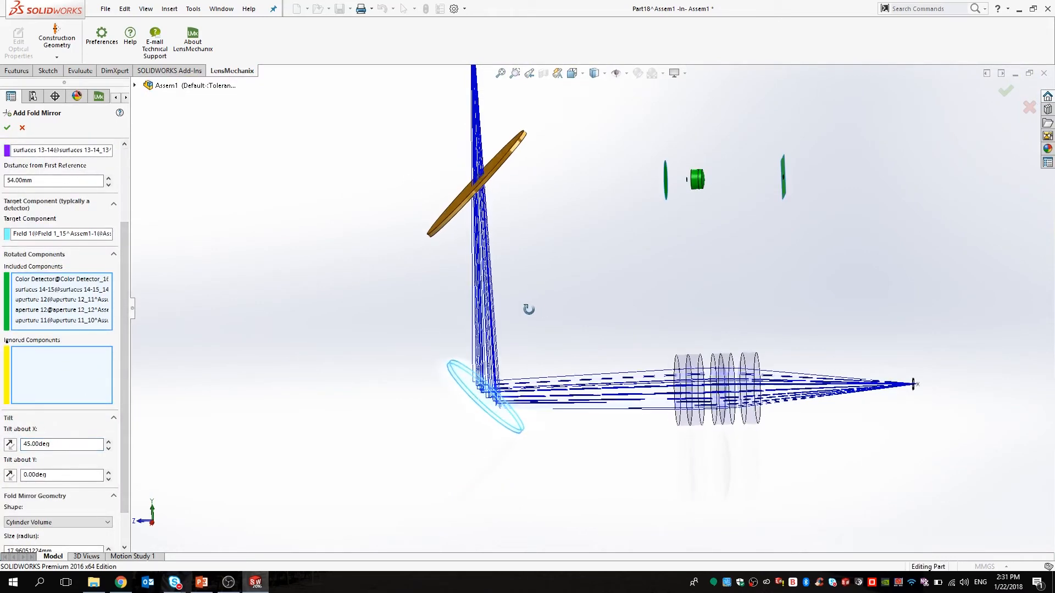
{"action": "left_click", "coordinate": [10, 445]}
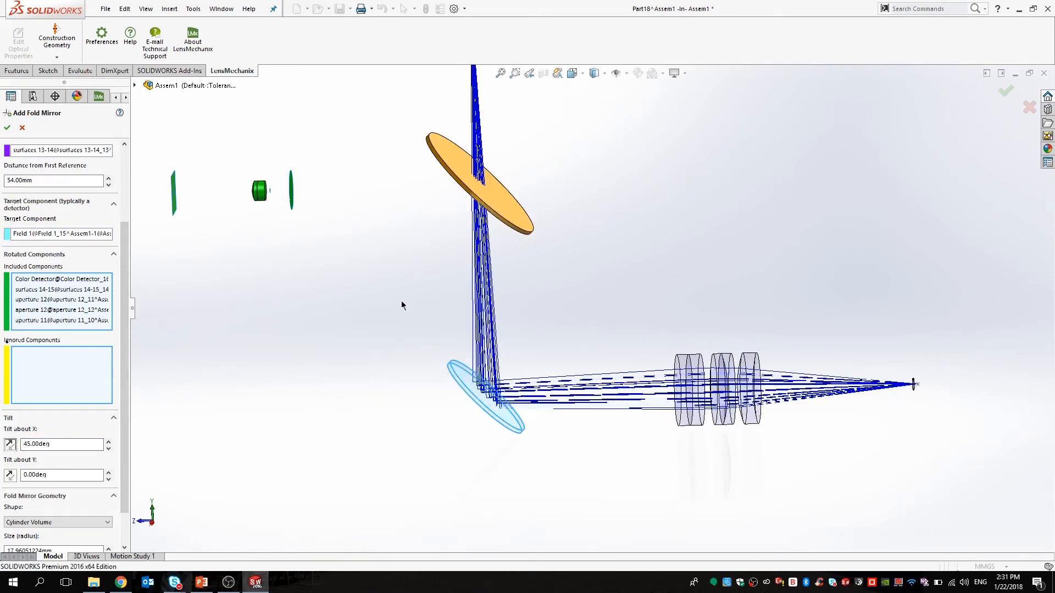
Place it 50.80 mm from the first reference with a 12.70 mm radius and finish the mirror.
{"action": "scroll", "coordinate": [128, 202], "scroll_direction": "up", "scroll_amount": 3}
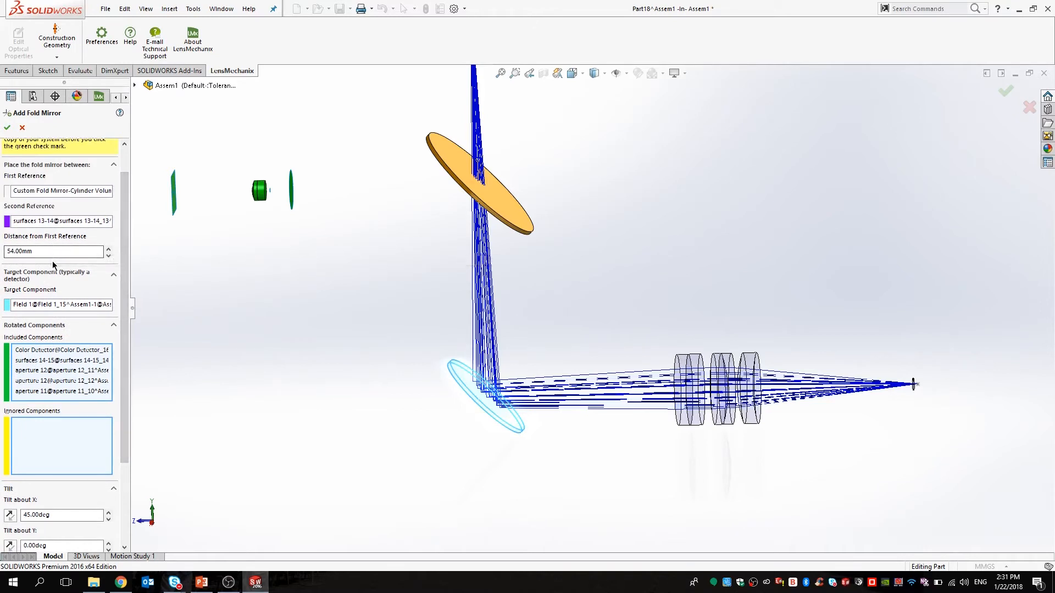
{"action": "left_click_drag", "start_coordinate": [50, 250], "coordinate": [8, 240]}
{"action": "type", "text": "50.8"}
{"action": "key", "text": "Return"}
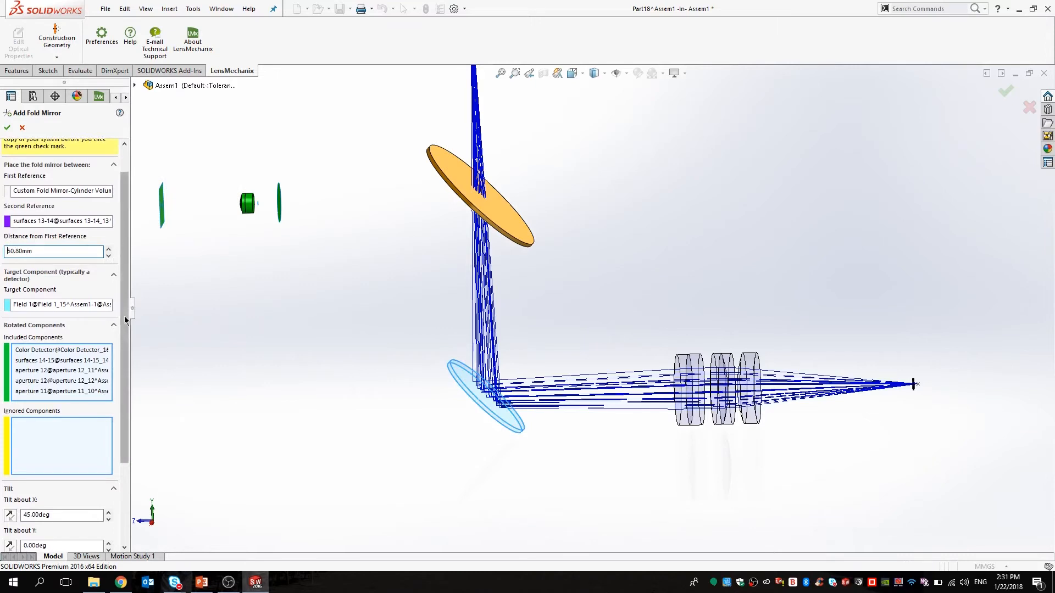
{"action": "left_click_drag", "start_coordinate": [126, 308], "coordinate": [112, 372]}
{"action": "left_click_drag", "start_coordinate": [72, 517], "coordinate": [3, 516]}
{"action": "type", "text": "12.7"}
{"action": "key", "text": "Return"}
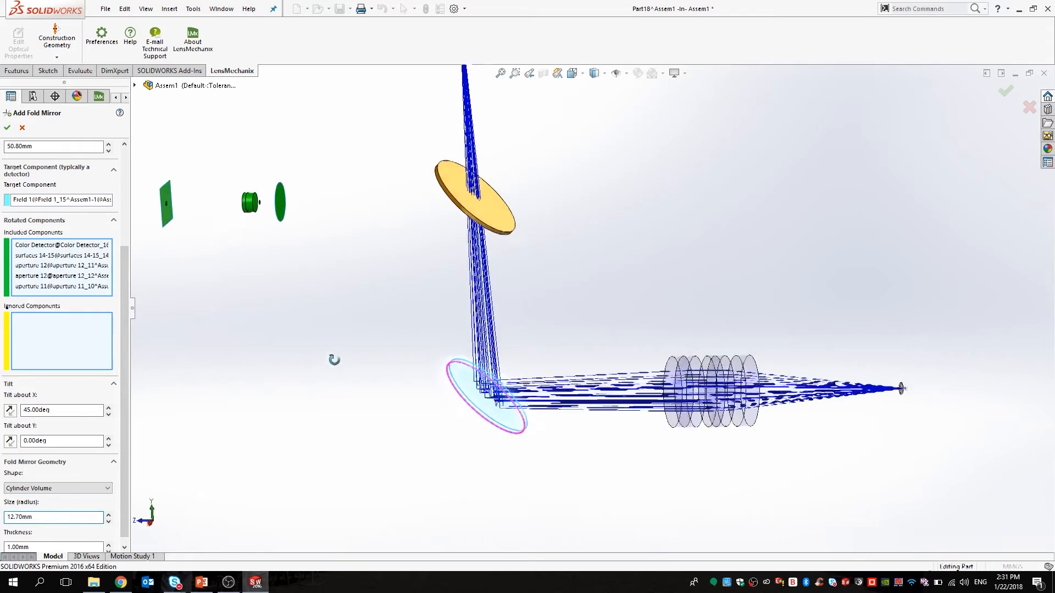
{"action": "scroll", "coordinate": [385, 347], "scroll_direction": "up", "scroll_amount": 2}
{"action": "middle_click_drag", "start_coordinate": [401, 325], "coordinate": [408, 294]}
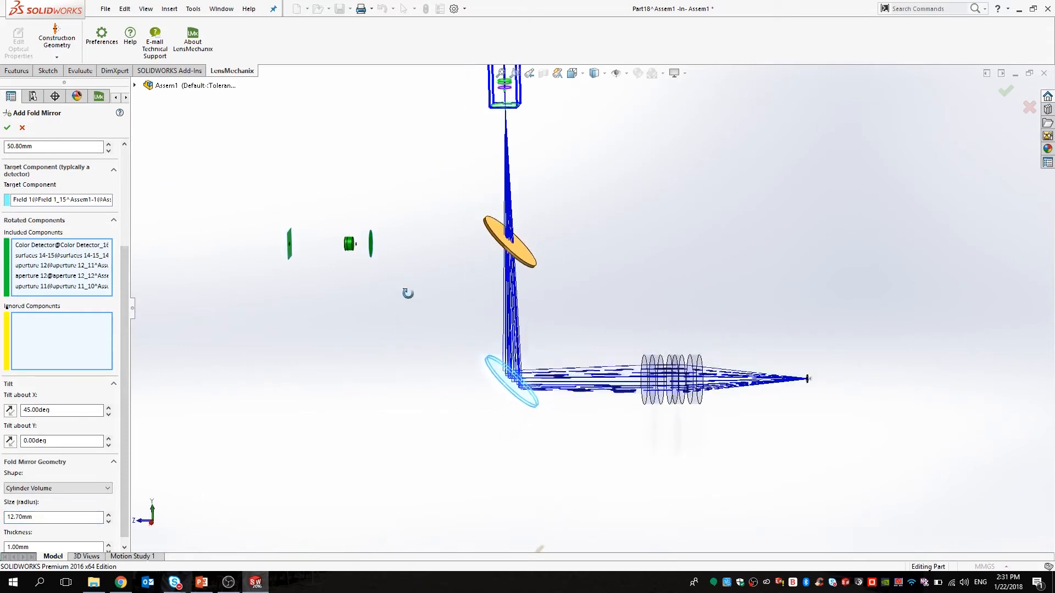
{"action": "scroll", "coordinate": [428, 255], "scroll_direction": "down", "scroll_amount": 5}
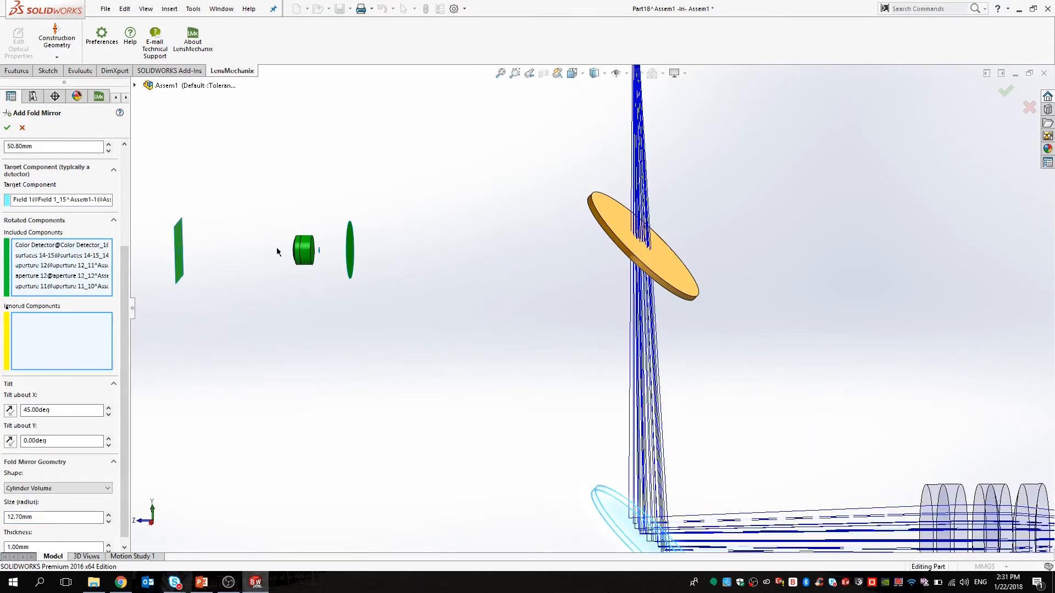
{"action": "scroll", "coordinate": [660, 383], "scroll_direction": "up", "scroll_amount": 3}
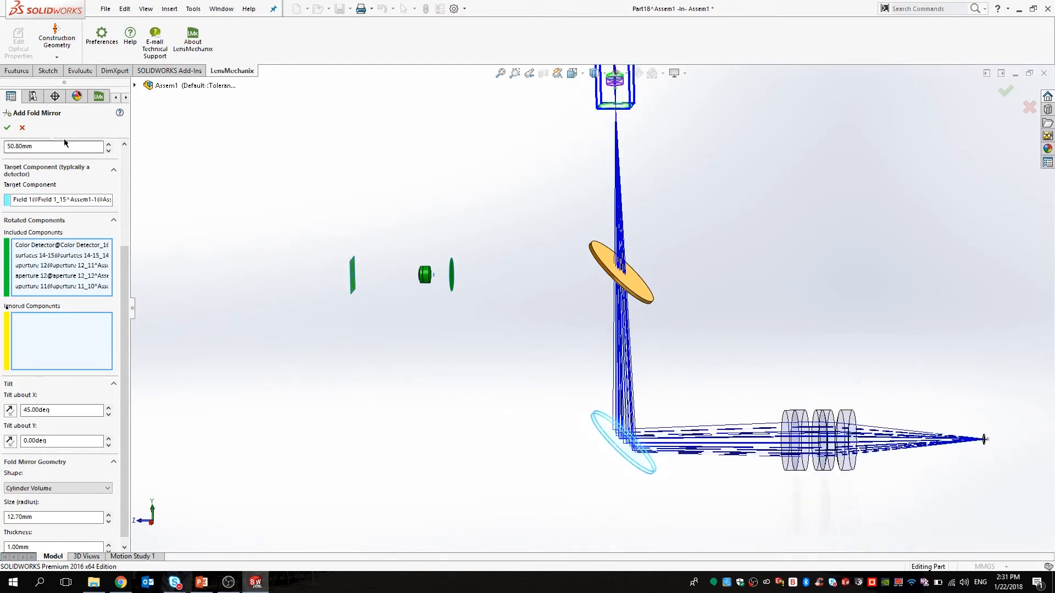
{"action": "left_click", "coordinate": [7, 128]}
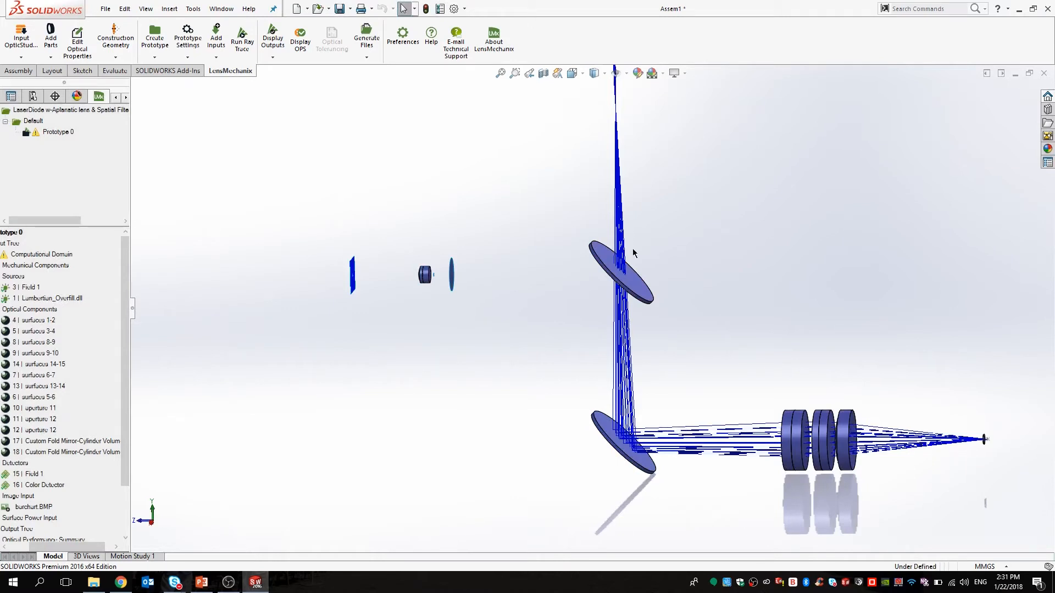
Run a full ray trace from the laser source through both fold mirrors to the detector.
{"action": "left_click", "coordinate": [249, 39]}
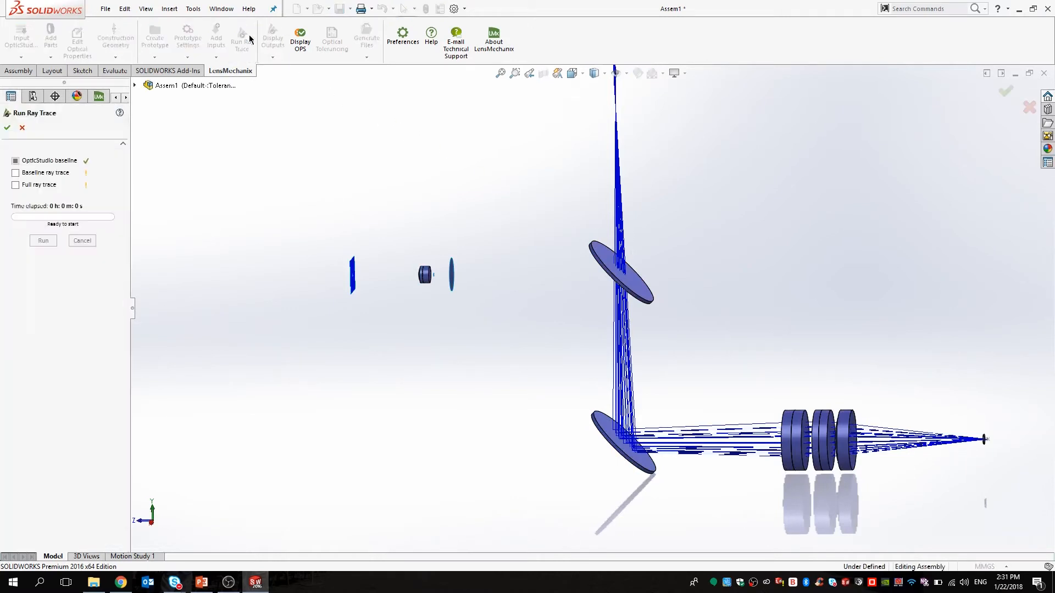
{"action": "left_click", "coordinate": [48, 185]}
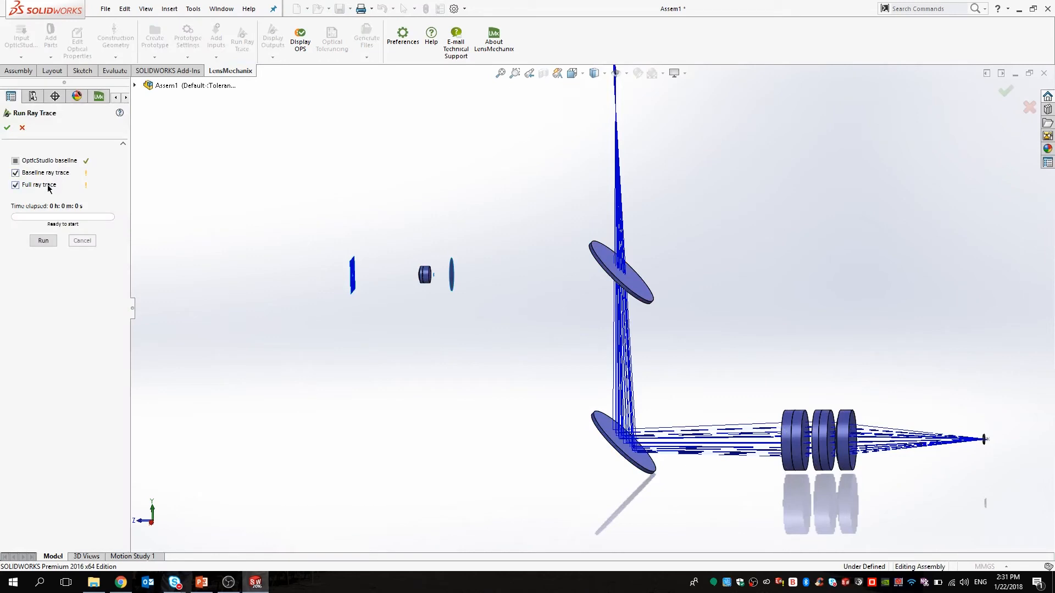
{"action": "left_click", "coordinate": [43, 240]}
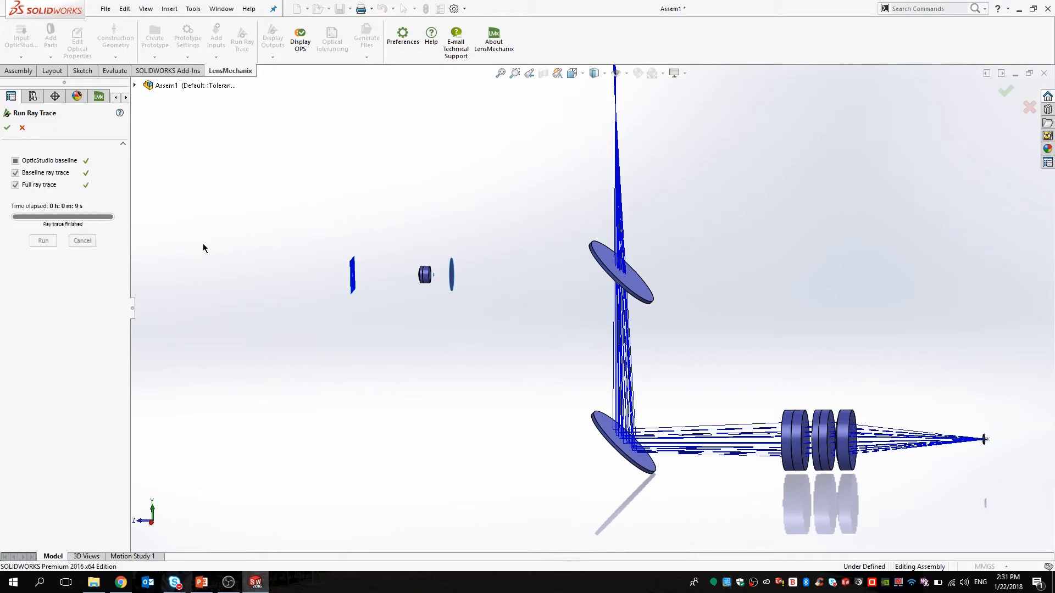
{"action": "left_click", "coordinate": [7, 127]}
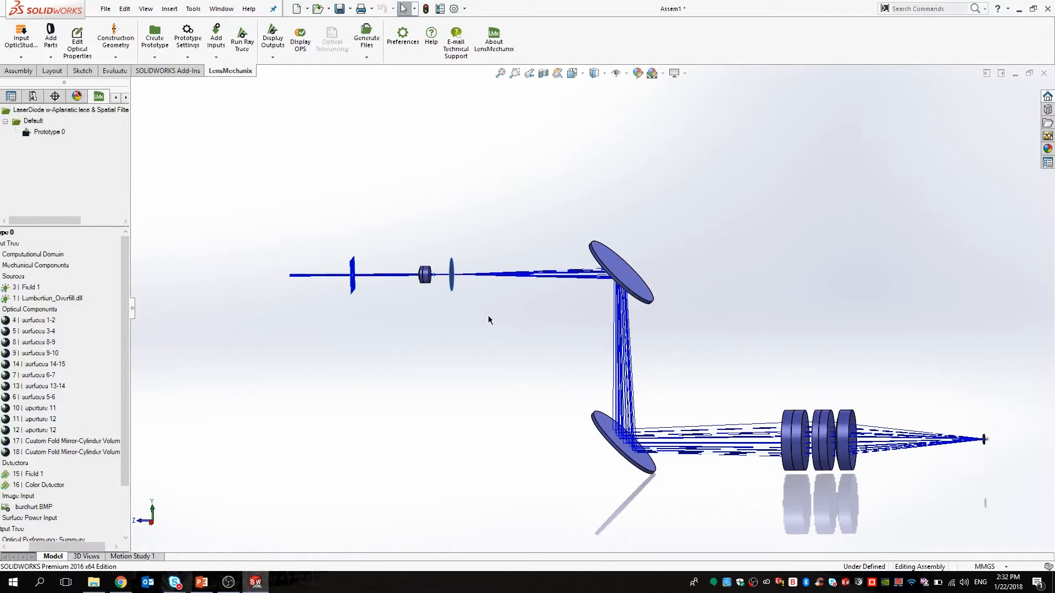
Inspect the source and apertures, then display the optical performance summary showing 0.476 µ RMS spot size.
{"action": "scroll", "coordinate": [552, 371], "scroll_direction": "up", "scroll_amount": 2}
{"action": "middle_click_drag", "start_coordinate": [553, 371], "coordinate": [563, 362]}
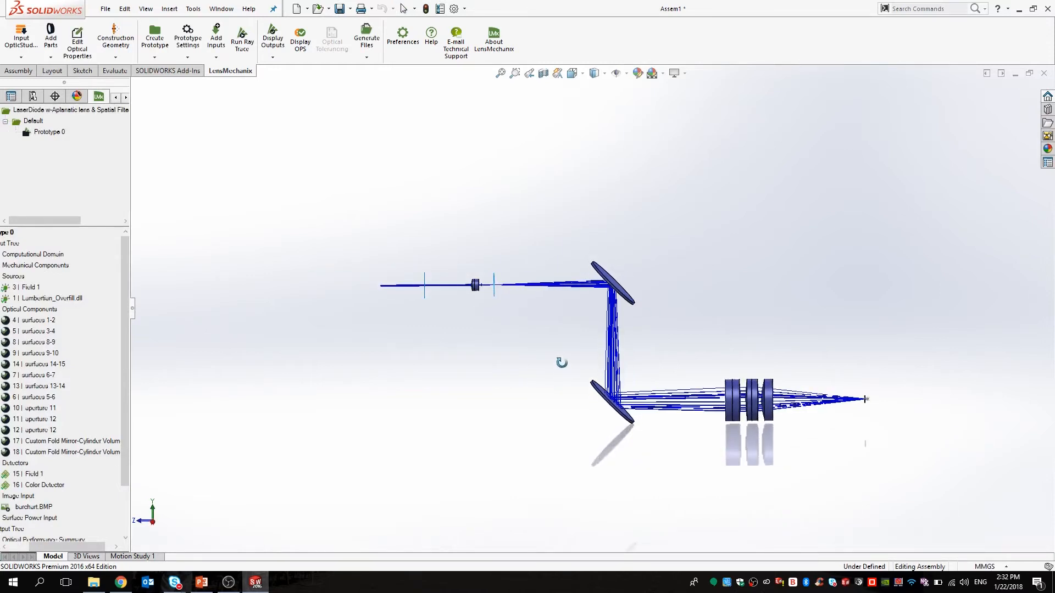
{"action": "scroll", "coordinate": [523, 275], "scroll_direction": "down", "scroll_amount": 3}
{"action": "scroll", "coordinate": [485, 307], "scroll_direction": "down", "scroll_amount": 3}
{"action": "middle_click_drag", "start_coordinate": [485, 308], "coordinate": [568, 350]}
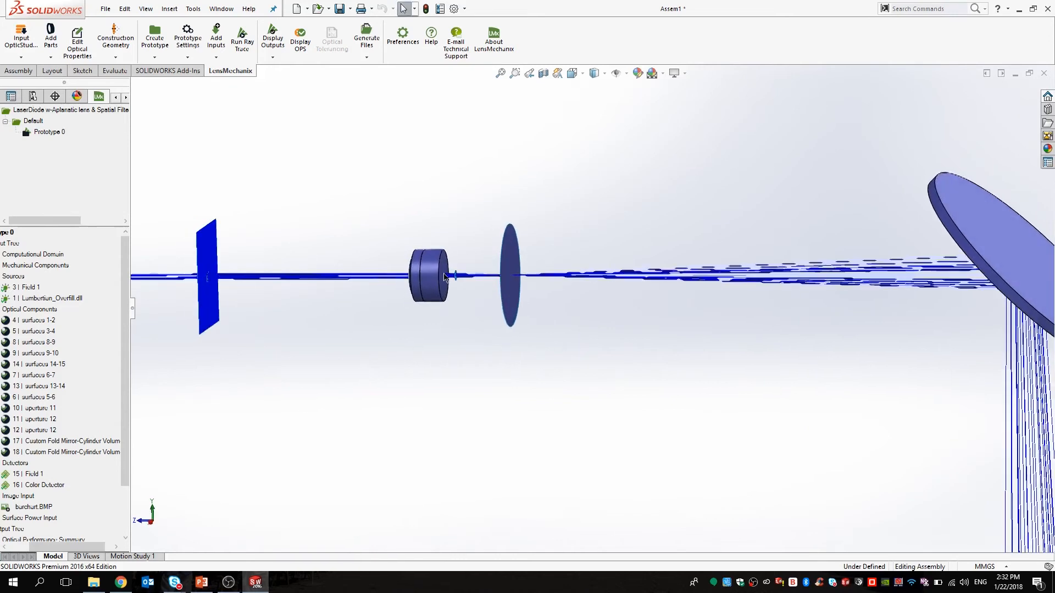
{"action": "scroll", "coordinate": [541, 317], "scroll_direction": "down", "scroll_amount": 3}
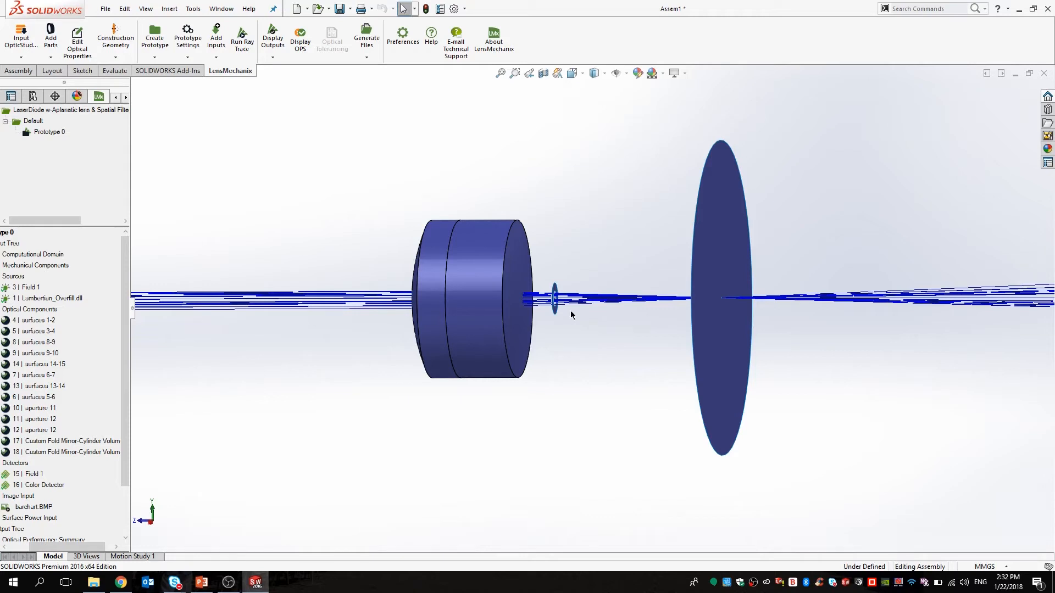
{"action": "left_click_drag", "start_coordinate": [91, 547], "coordinate": [71, 547]}
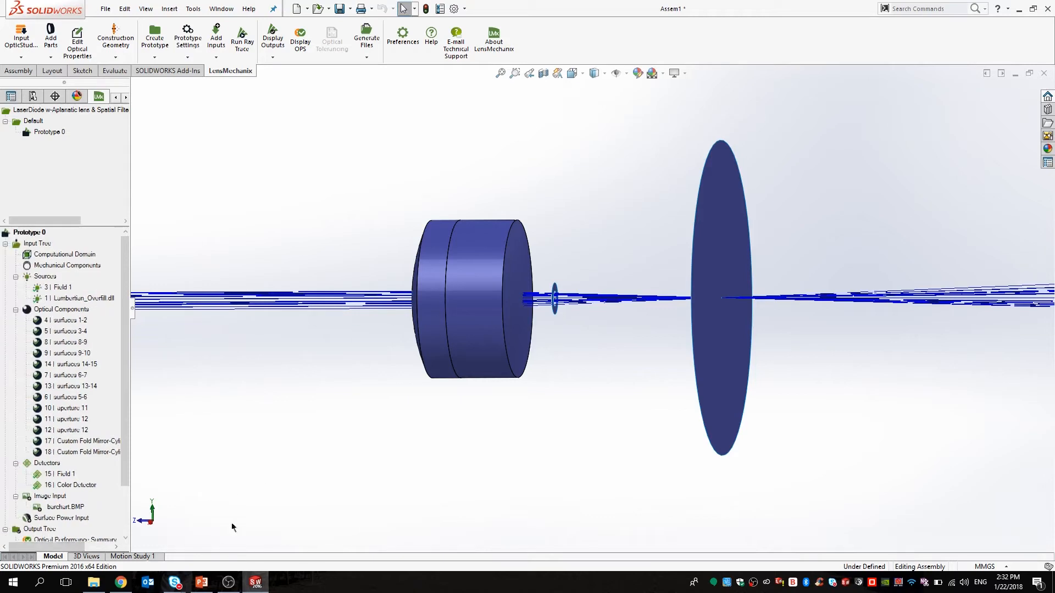
{"action": "scroll", "coordinate": [630, 497], "scroll_direction": "up", "scroll_amount": 12}
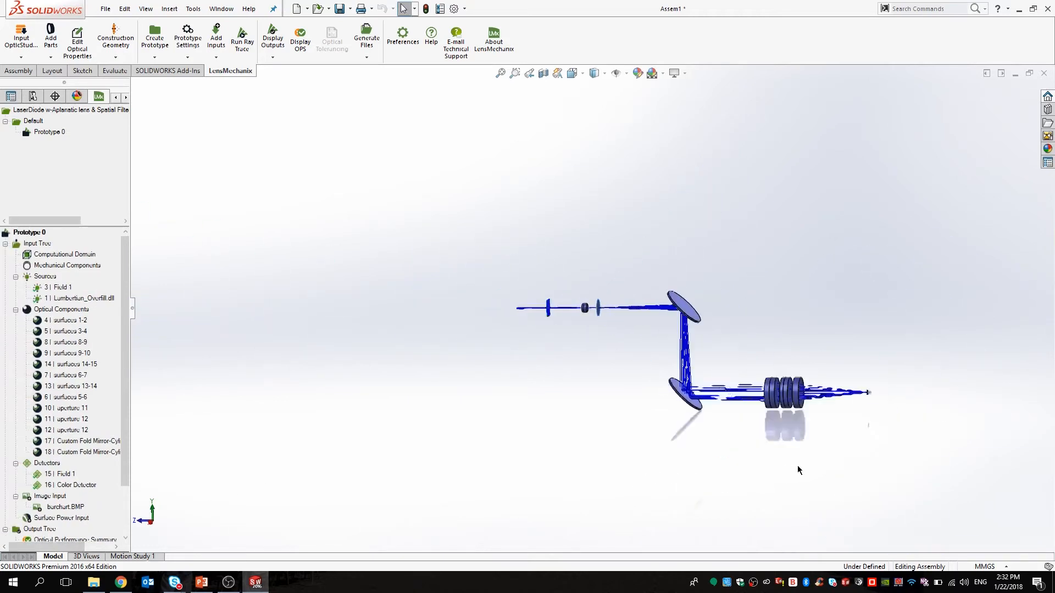
{"action": "scroll", "coordinate": [735, 405], "scroll_direction": "down", "scroll_amount": 3}
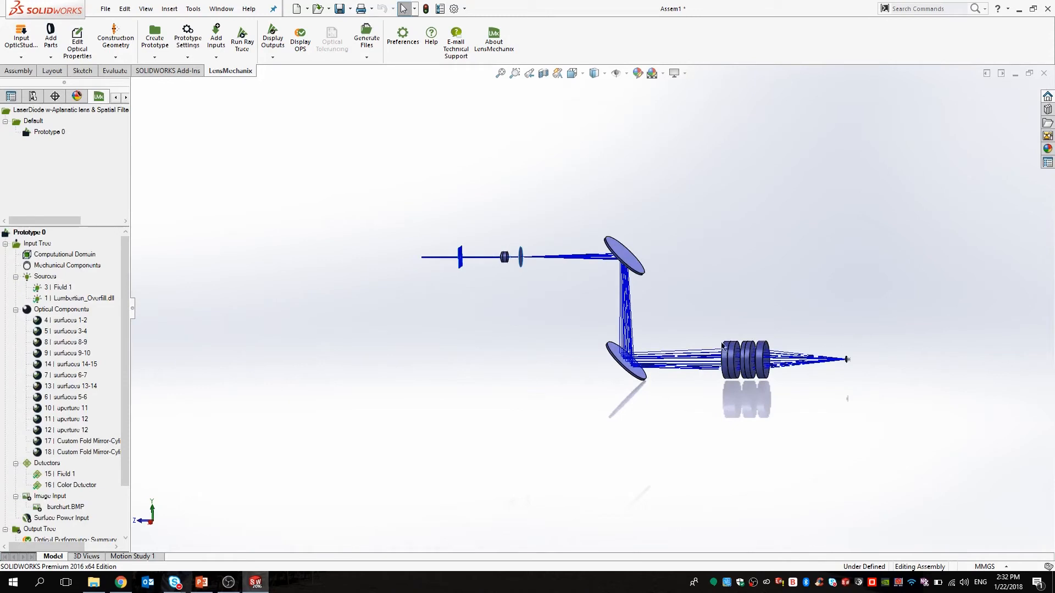
{"action": "left_click", "coordinate": [305, 39]}
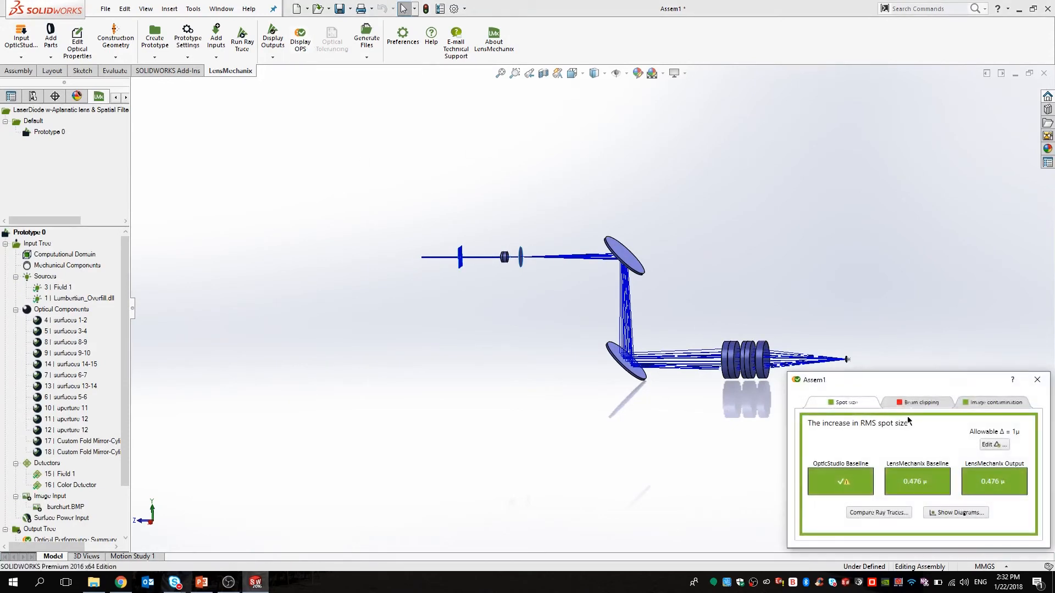
Move the results window into view and check beam clipping of about 11.02% / 10.99%.
{"action": "left_click_drag", "start_coordinate": [917, 387], "coordinate": [503, 157]}
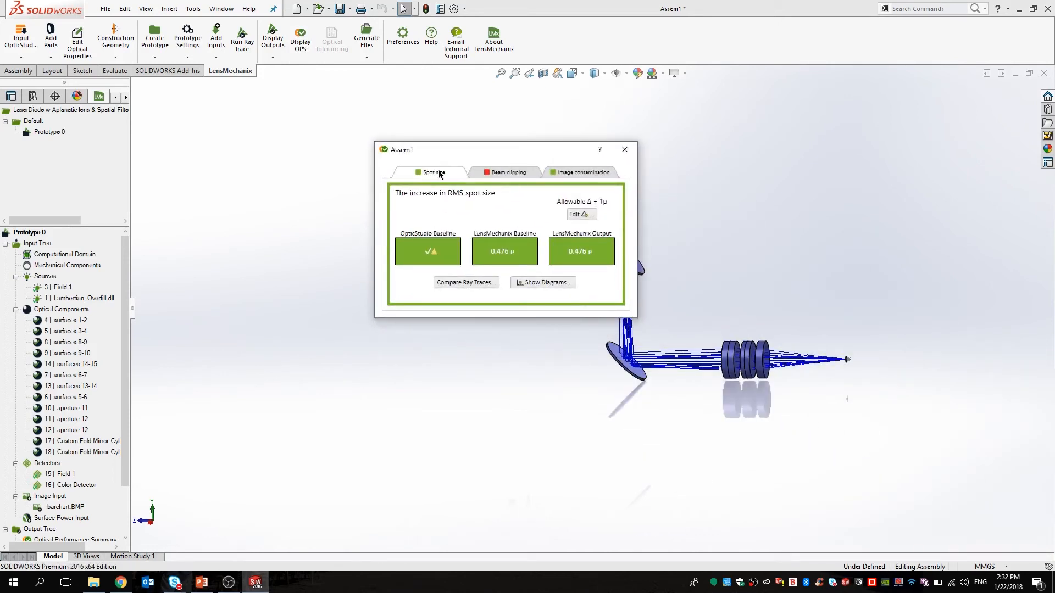
{"action": "mouse_move", "coordinate": [448, 178]}
{"action": "mouse_move", "coordinate": [603, 177]}
{"action": "left_click", "coordinate": [500, 173]}
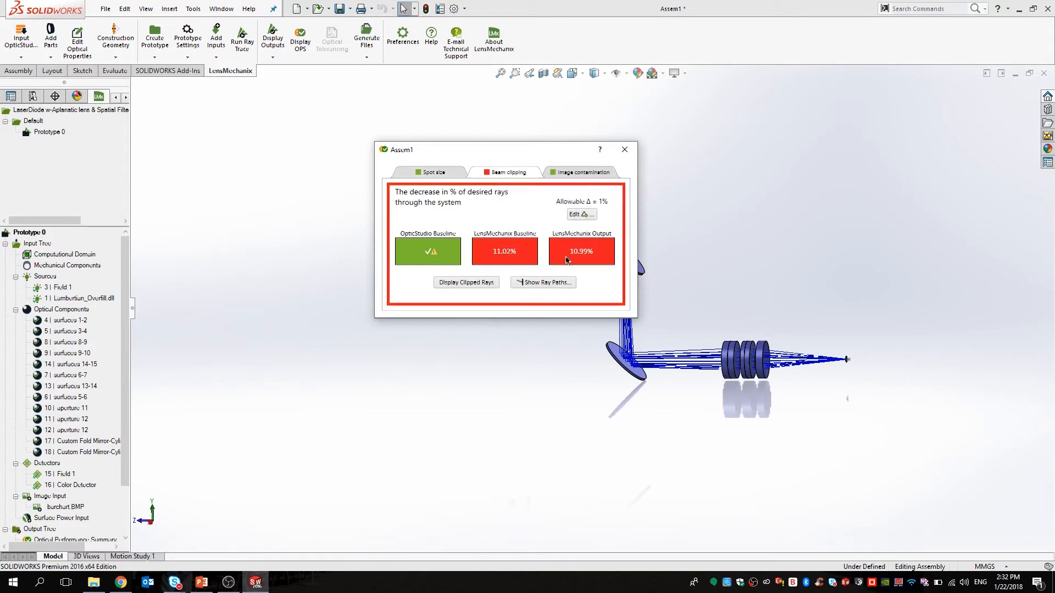
{"action": "mouse_move", "coordinate": [593, 267]}
Close the results and give fold mirror 17 an Ideal Mirror coating on all faces.
{"action": "left_click", "coordinate": [625, 150]}
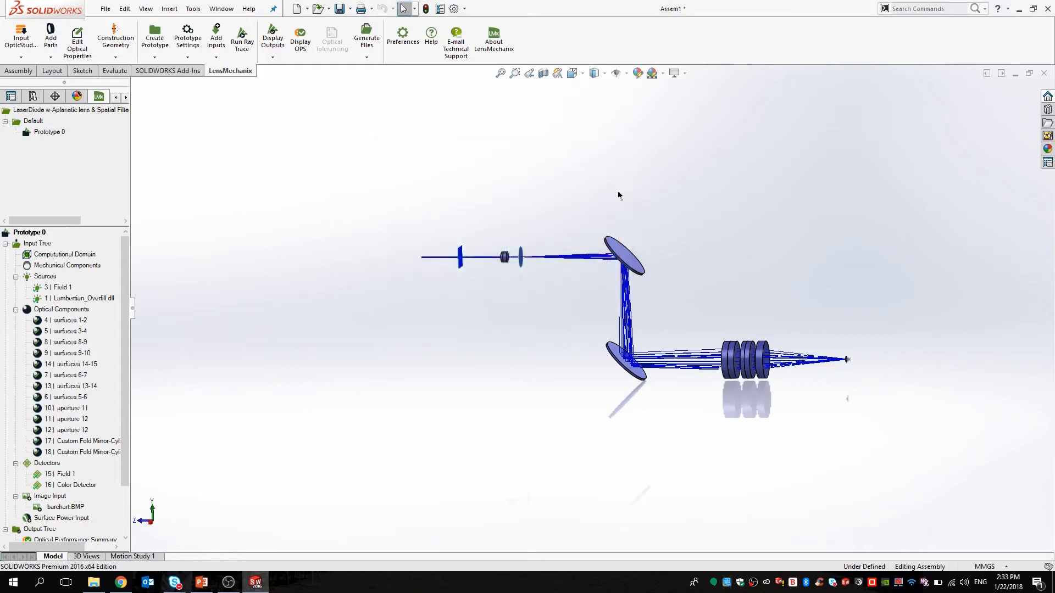
{"action": "right_click", "coordinate": [85, 442]}
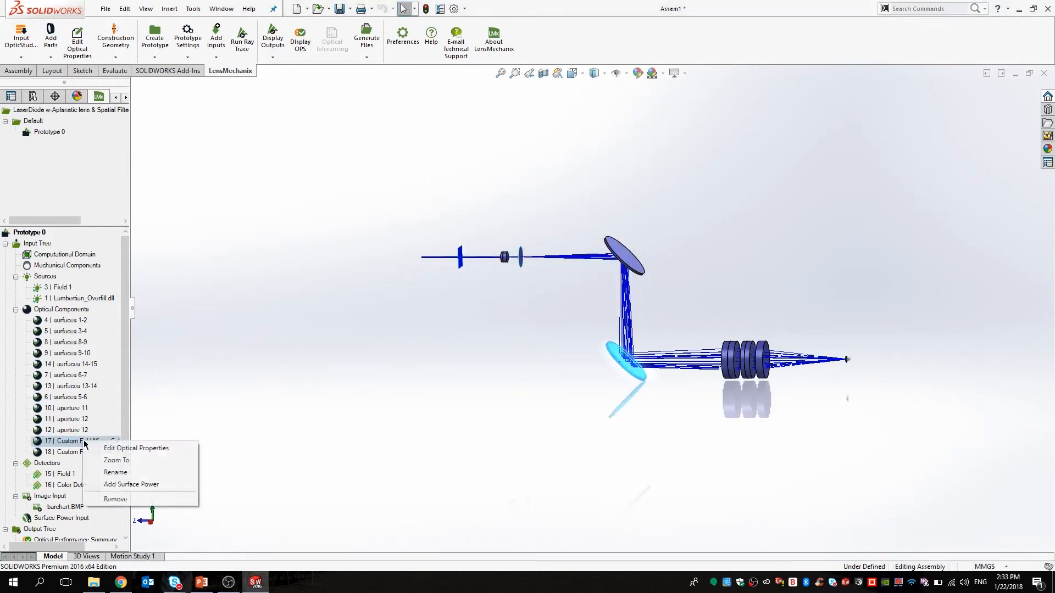
{"action": "left_click", "coordinate": [180, 450]}
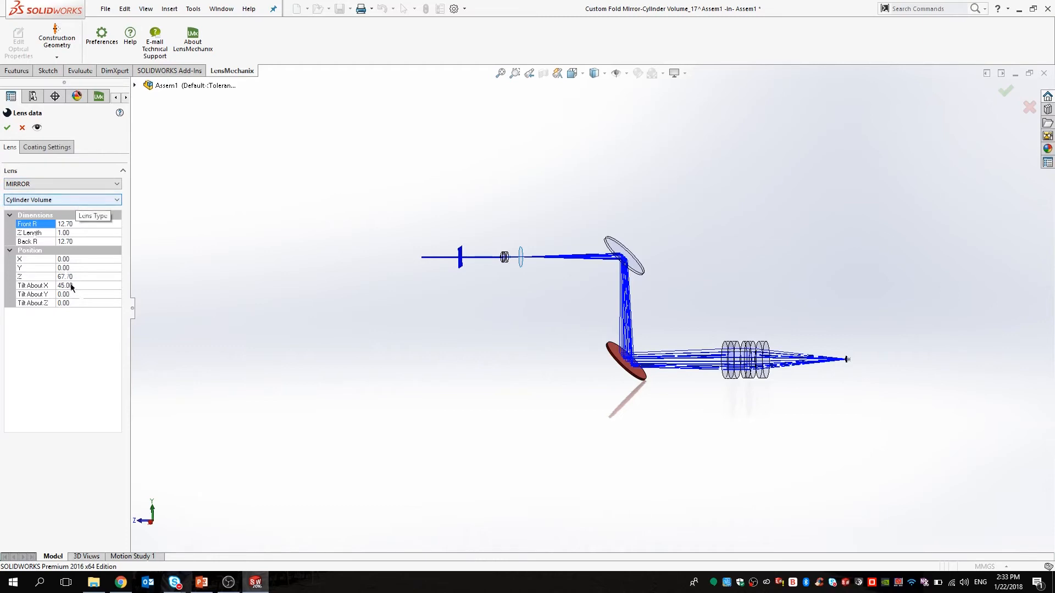
{"action": "left_click", "coordinate": [55, 149]}
{"action": "left_click", "coordinate": [88, 254]}
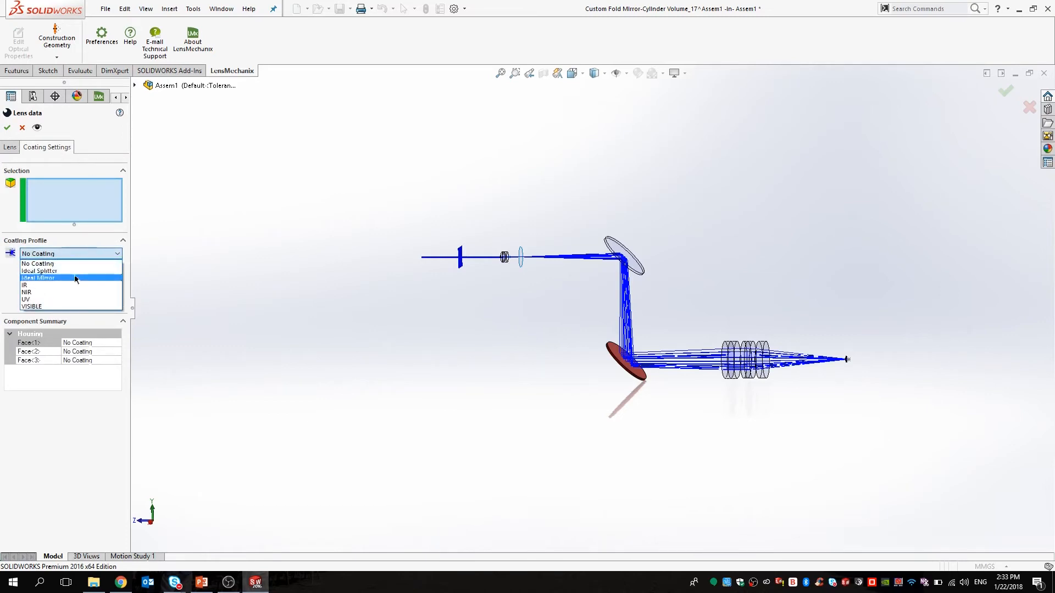
{"action": "left_click", "coordinate": [74, 277]}
{"action": "left_click", "coordinate": [89, 299]}
{"action": "left_click", "coordinate": [7, 130]}
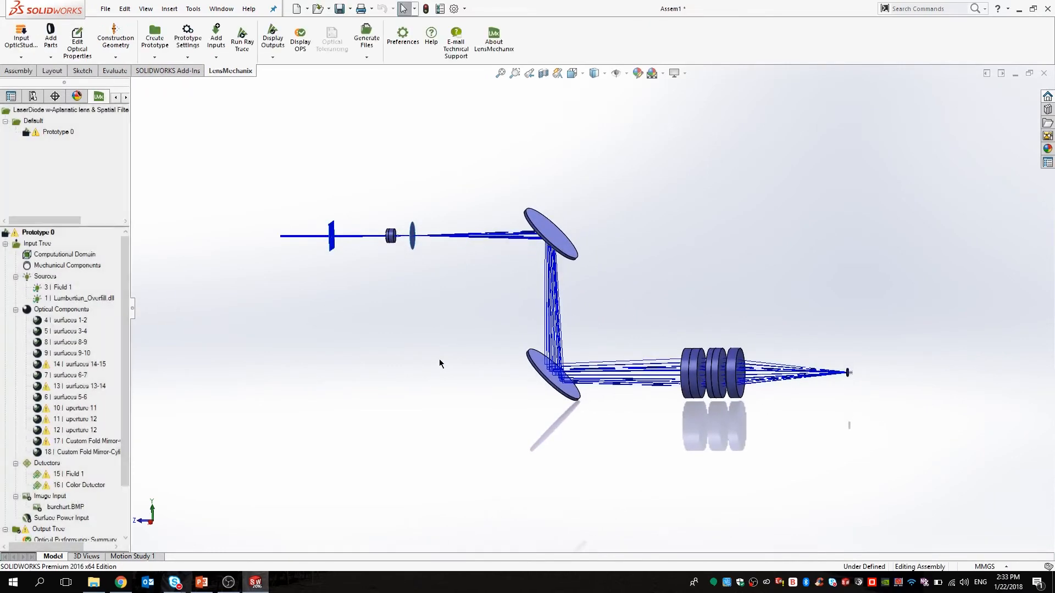
Apply the Ideal Mirror coating to every face of fold mirror 18.
{"action": "right_click", "coordinate": [94, 452]}
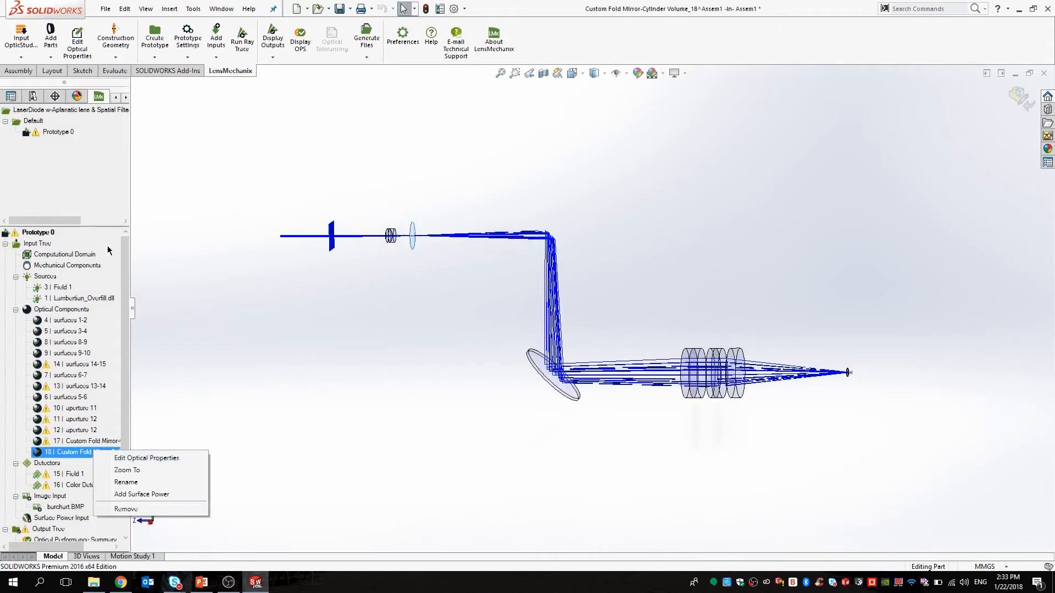
{"action": "left_click", "coordinate": [146, 458]}
{"action": "left_click", "coordinate": [44, 147]}
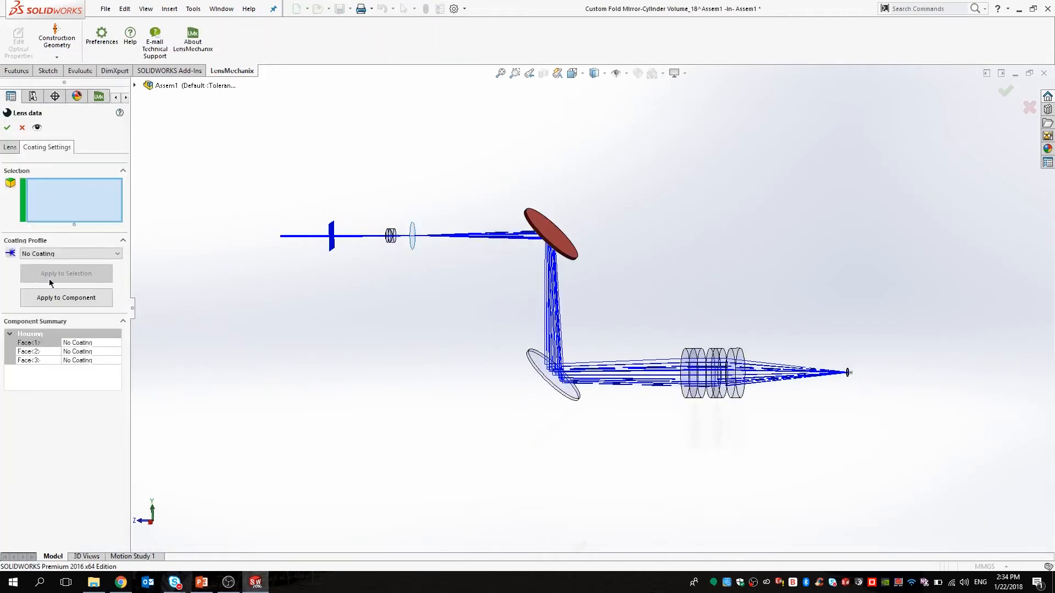
{"action": "left_click", "coordinate": [52, 254]}
{"action": "left_click", "coordinate": [50, 275]}
{"action": "left_click", "coordinate": [59, 302]}
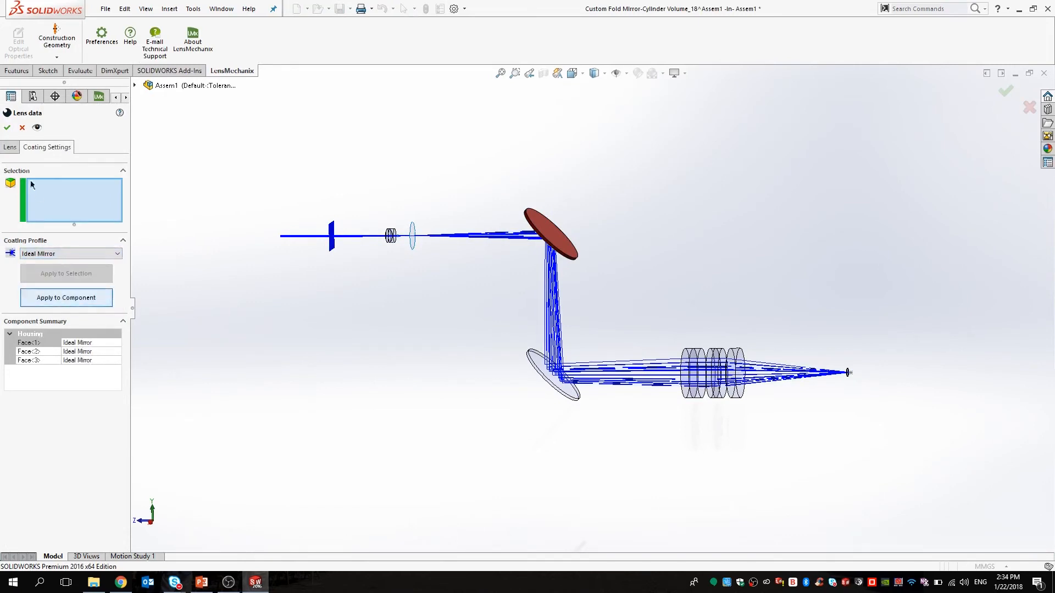
{"action": "left_click", "coordinate": [8, 127]}
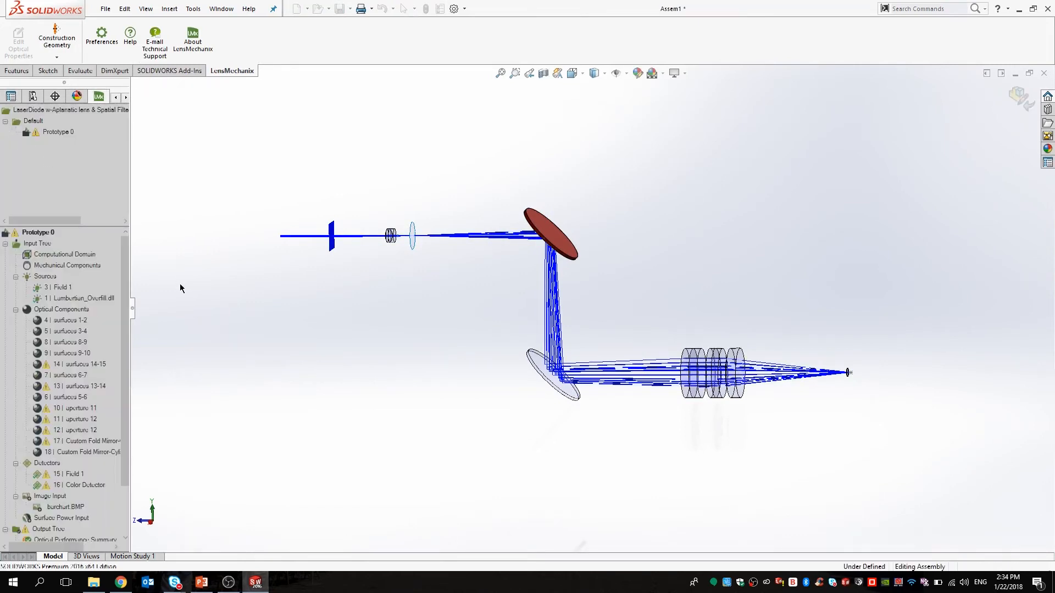
{"action": "middle_click_drag", "start_coordinate": [454, 332], "coordinate": [463, 302]}
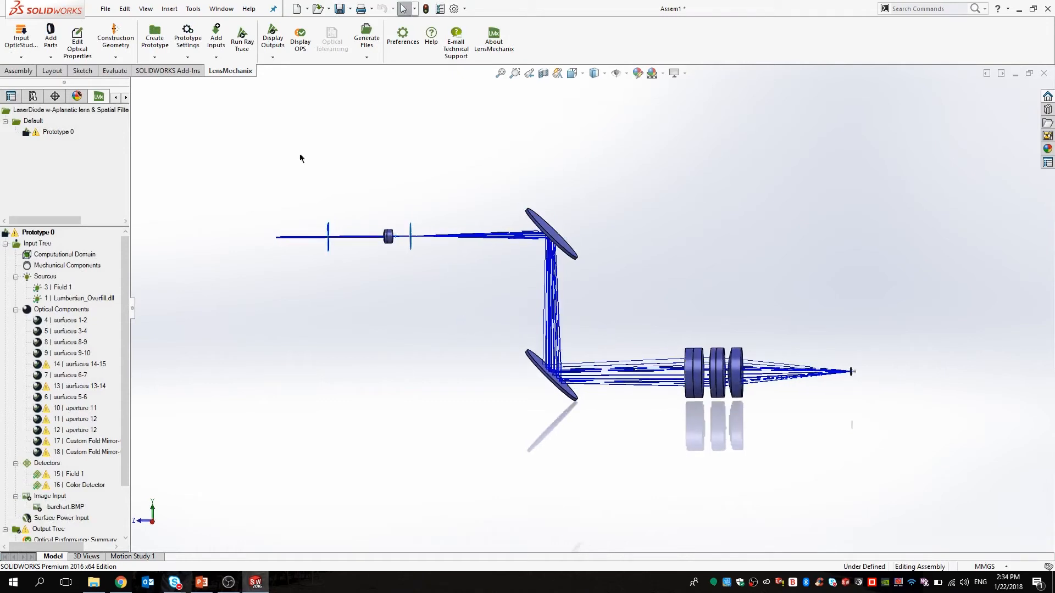
Rerun the baseline and full ray trace with the coated mirrors.
{"action": "left_click", "coordinate": [243, 43]}
{"action": "left_click", "coordinate": [55, 174]}
{"action": "left_click", "coordinate": [53, 186]}
{"action": "left_click", "coordinate": [48, 241]}
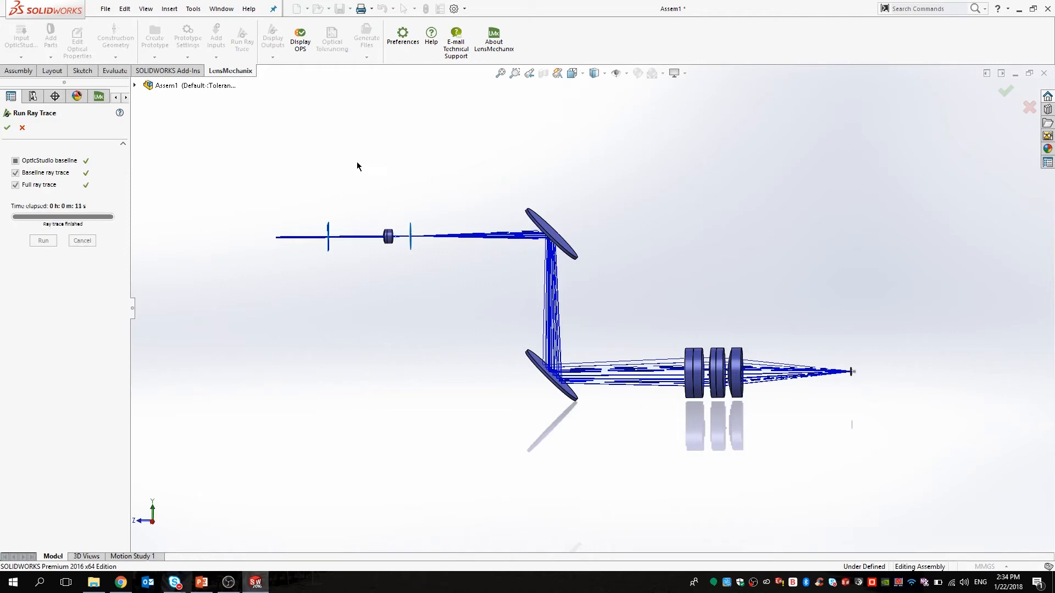
{"action": "left_click", "coordinate": [7, 128]}
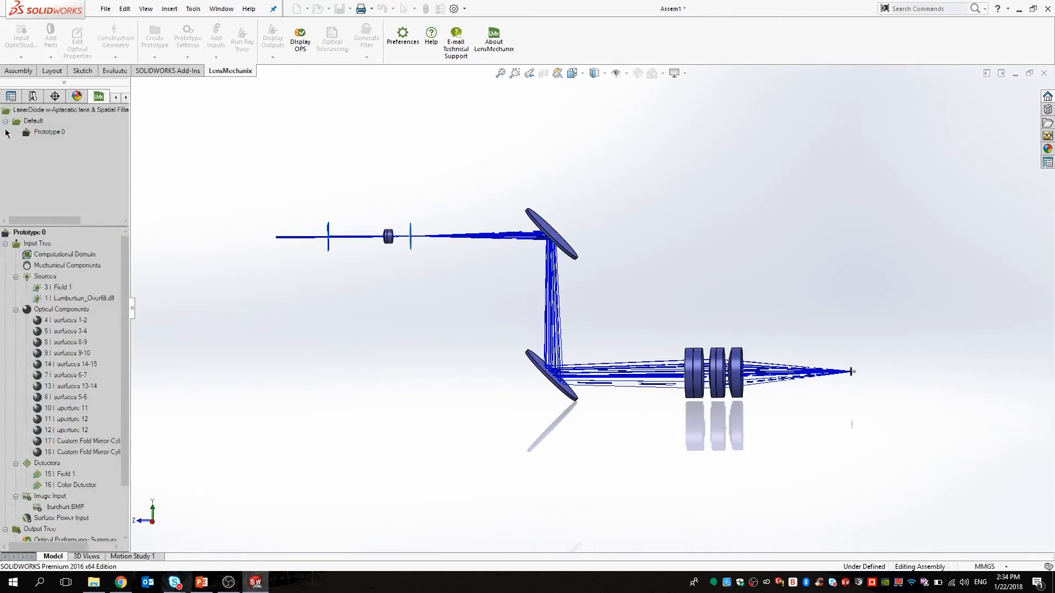
Confirm beam clipping is down to 0.01%, then close the results and minimize Assem1.
{"action": "left_click", "coordinate": [300, 42]}
{"action": "left_click_drag", "start_coordinate": [923, 400], "coordinate": [486, 118]}
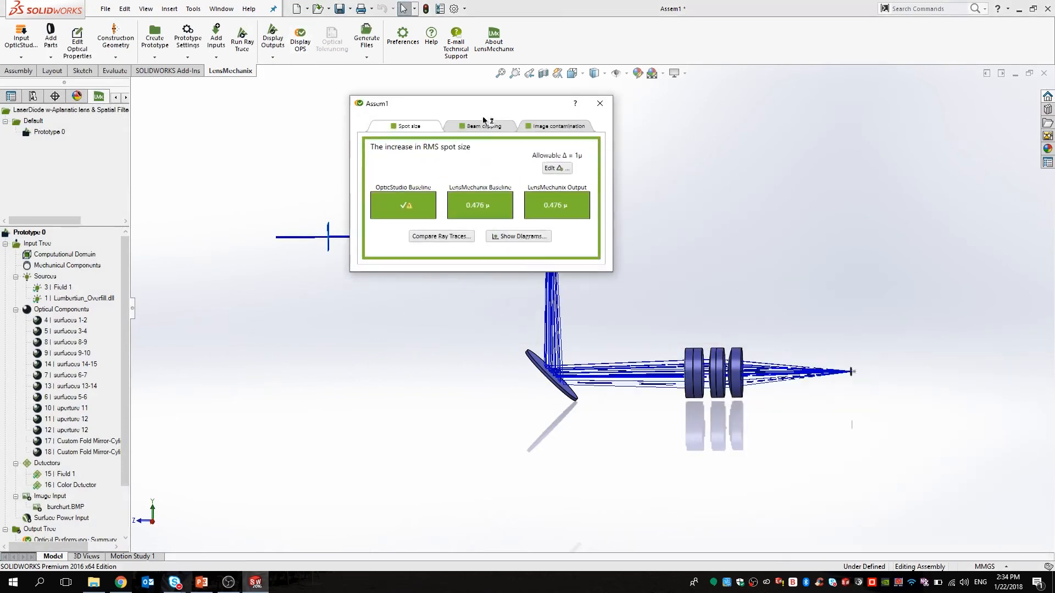
{"action": "left_click", "coordinate": [481, 127]}
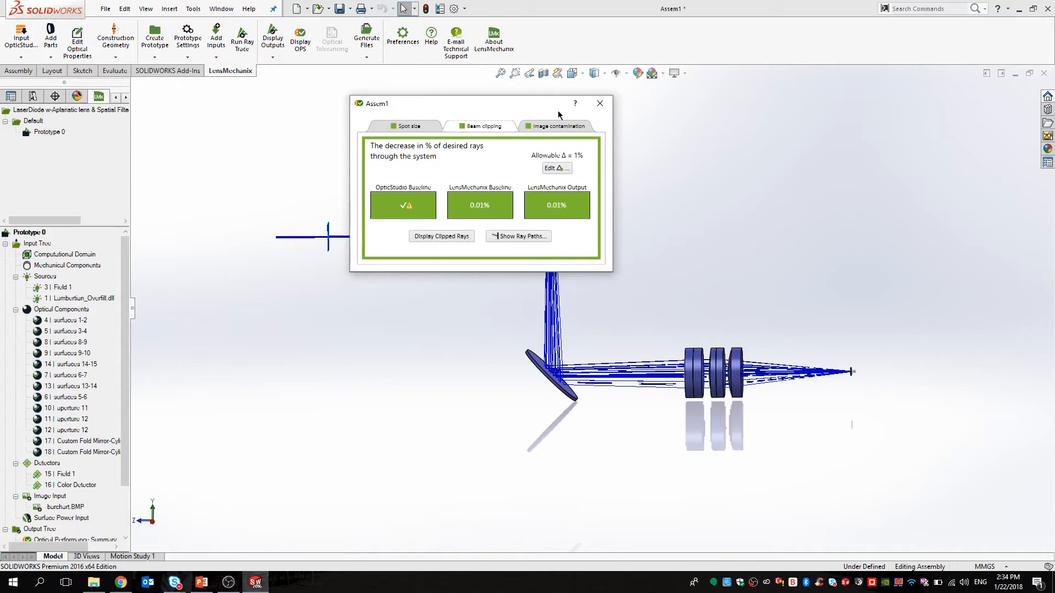
{"action": "left_click", "coordinate": [600, 104]}
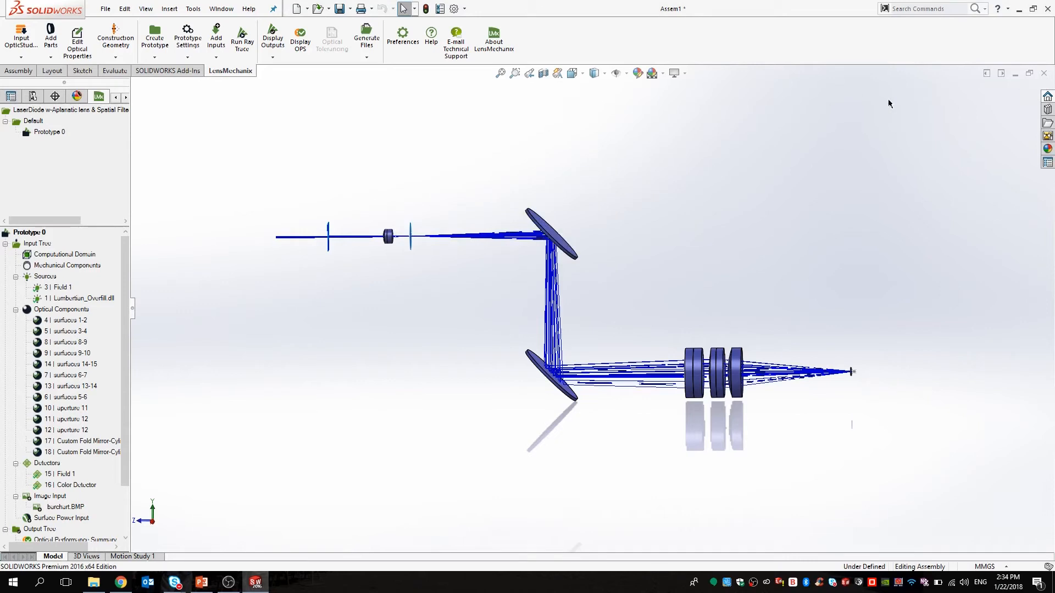
{"action": "left_click", "coordinate": [1015, 73]}
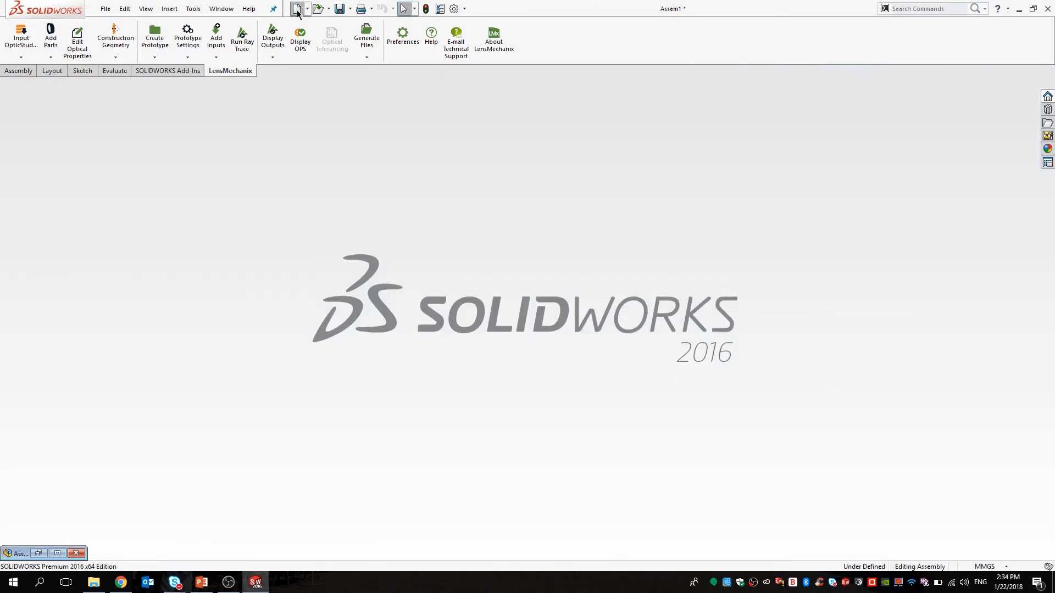
Create a new assembly, load the OpticStudio system, and inspect its sources, lenses and detector.
{"action": "left_click", "coordinate": [297, 8]}
{"action": "left_click", "coordinate": [564, 345]}
{"action": "left_click", "coordinate": [608, 429]}
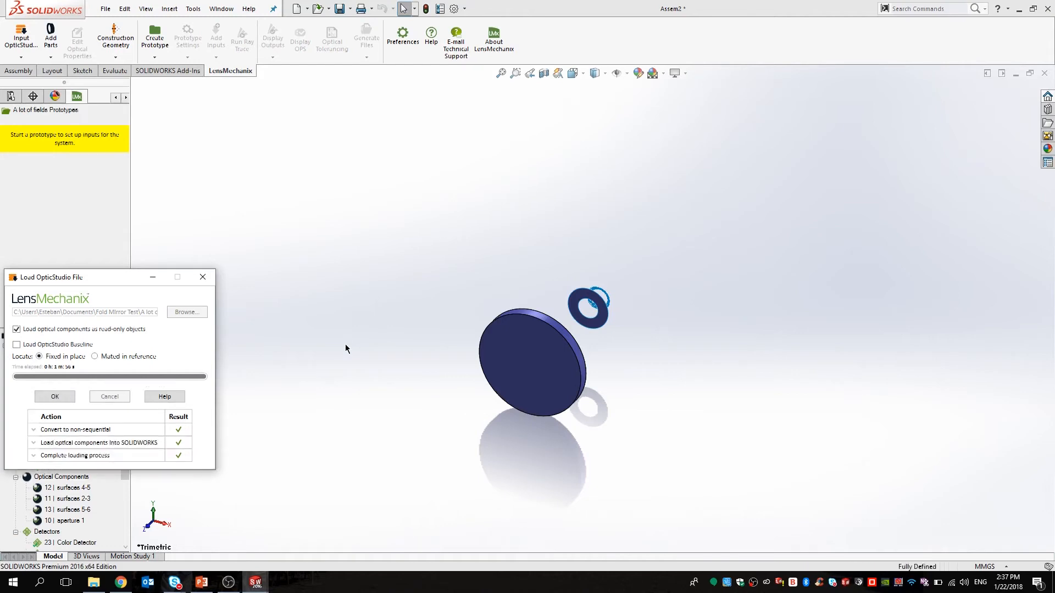
{"action": "left_click", "coordinate": [55, 397]}
{"action": "middle_click_drag", "start_coordinate": [521, 490], "coordinate": [398, 415]}
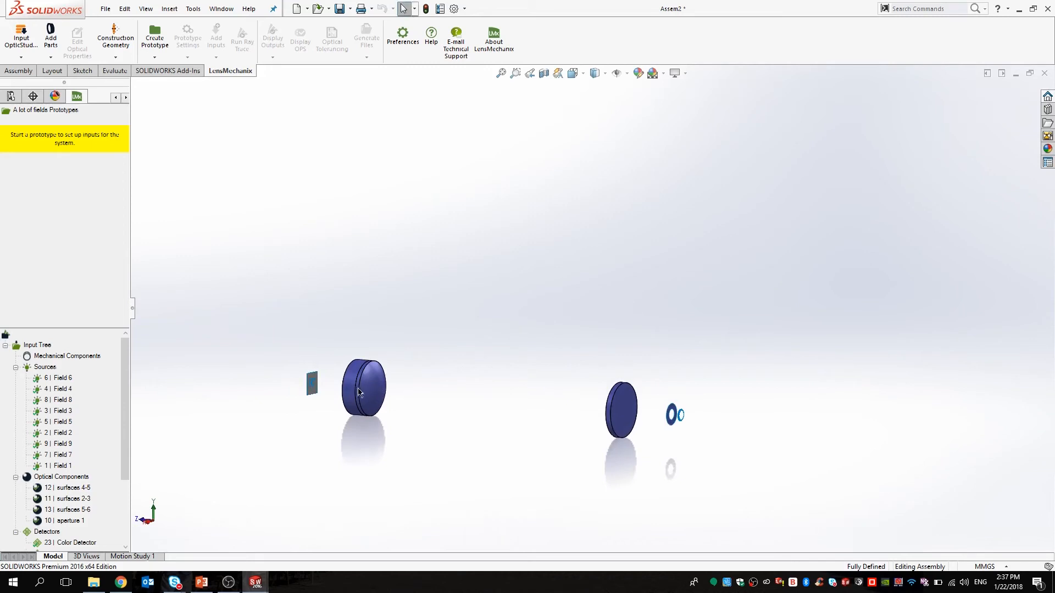
{"action": "scroll", "coordinate": [363, 391], "scroll_direction": "down", "scroll_amount": 2}
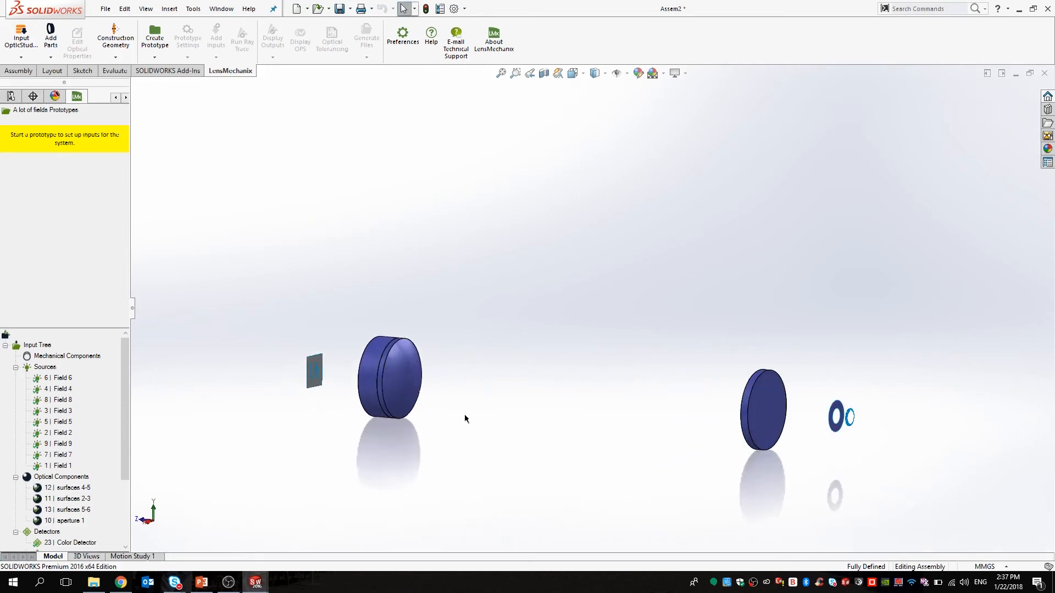
{"action": "scroll", "coordinate": [405, 357], "scroll_direction": "down", "scroll_amount": 4}
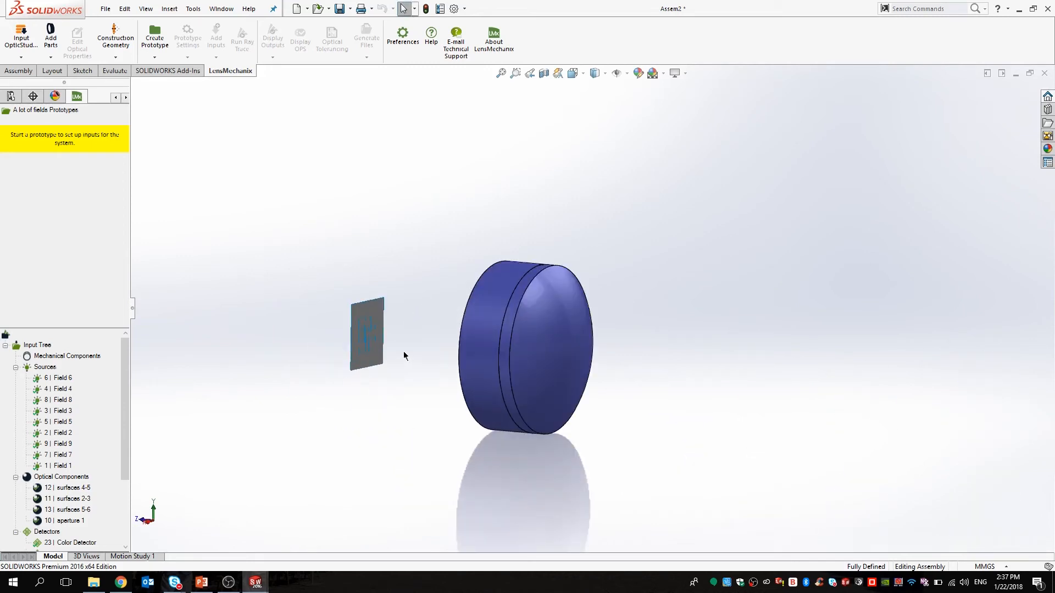
{"action": "scroll", "coordinate": [418, 352], "scroll_direction": "down", "scroll_amount": 3}
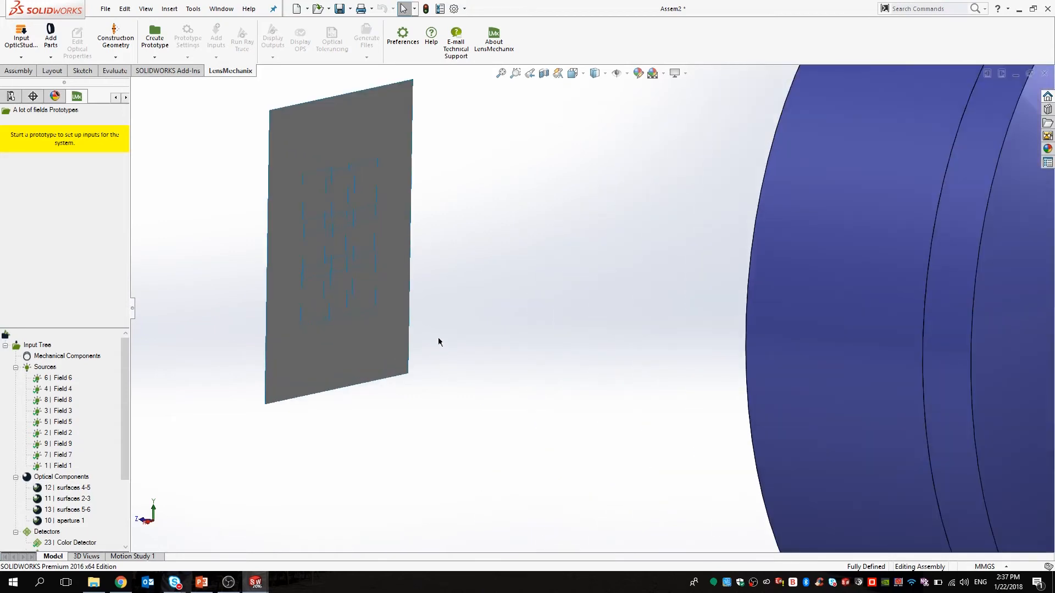
{"action": "scroll", "coordinate": [598, 407], "scroll_direction": "up", "scroll_amount": 6}
{"action": "scroll", "coordinate": [643, 330], "scroll_direction": "down", "scroll_amount": 4}
{"action": "scroll", "coordinate": [959, 363], "scroll_direction": "down", "scroll_amount": 1}
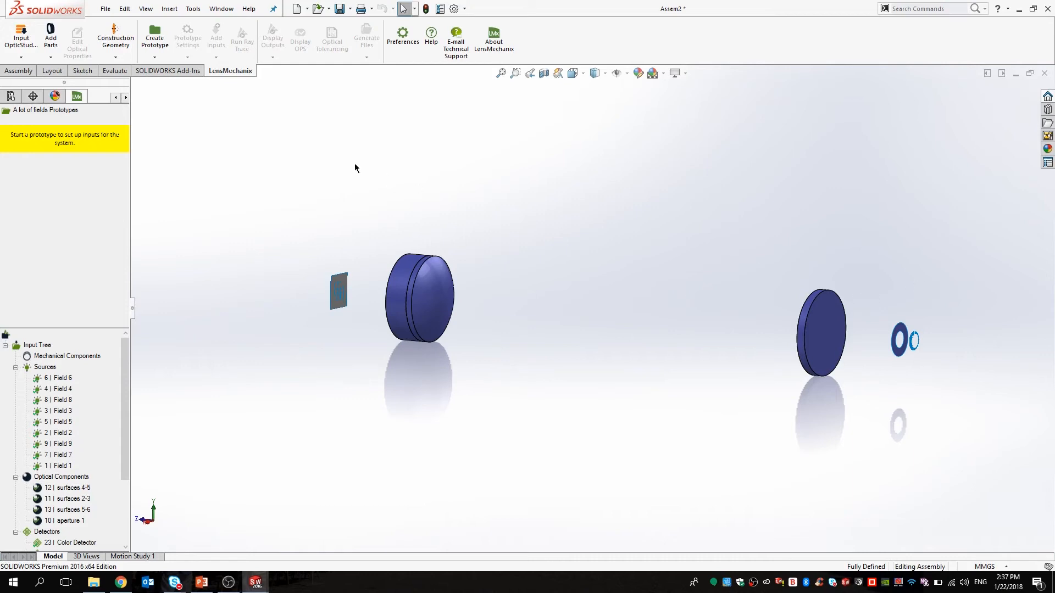
Create the default prototype Prototype 0 and accept its computational domain.
{"action": "left_click", "coordinate": [155, 40]}
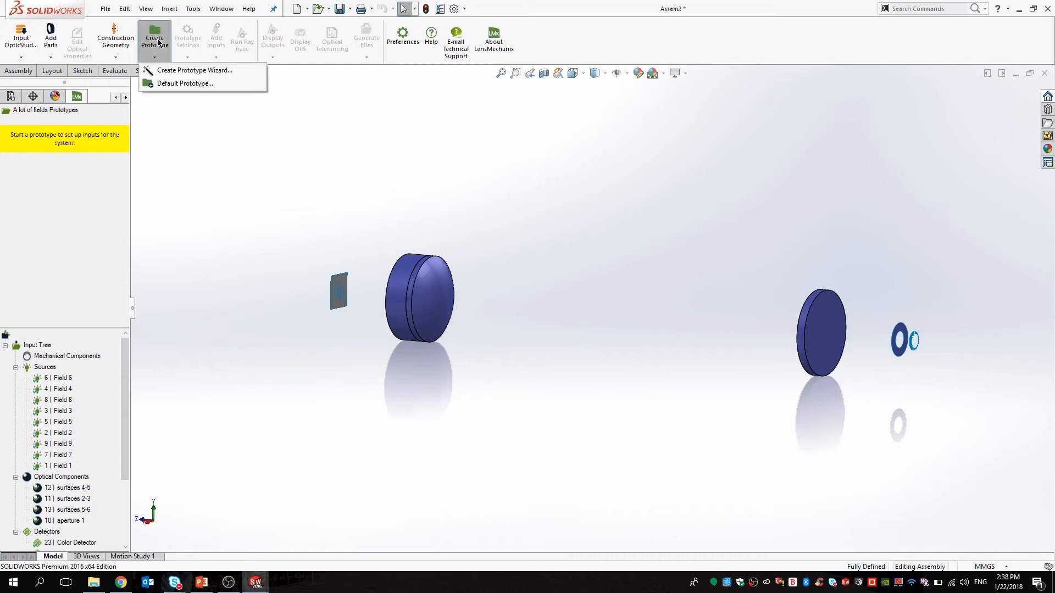
{"action": "left_click", "coordinate": [177, 83]}
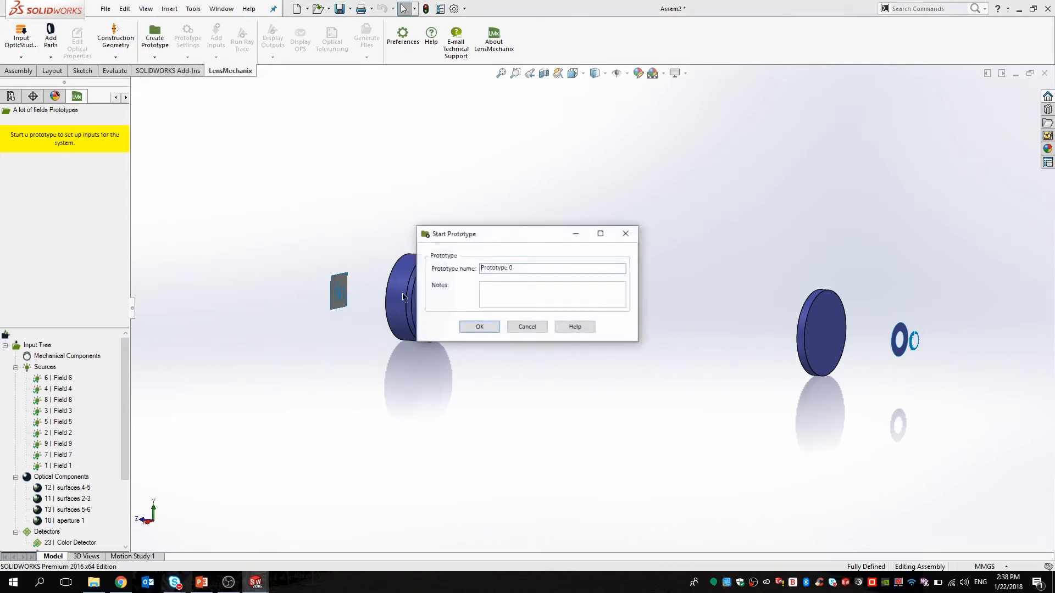
{"action": "left_click", "coordinate": [476, 329]}
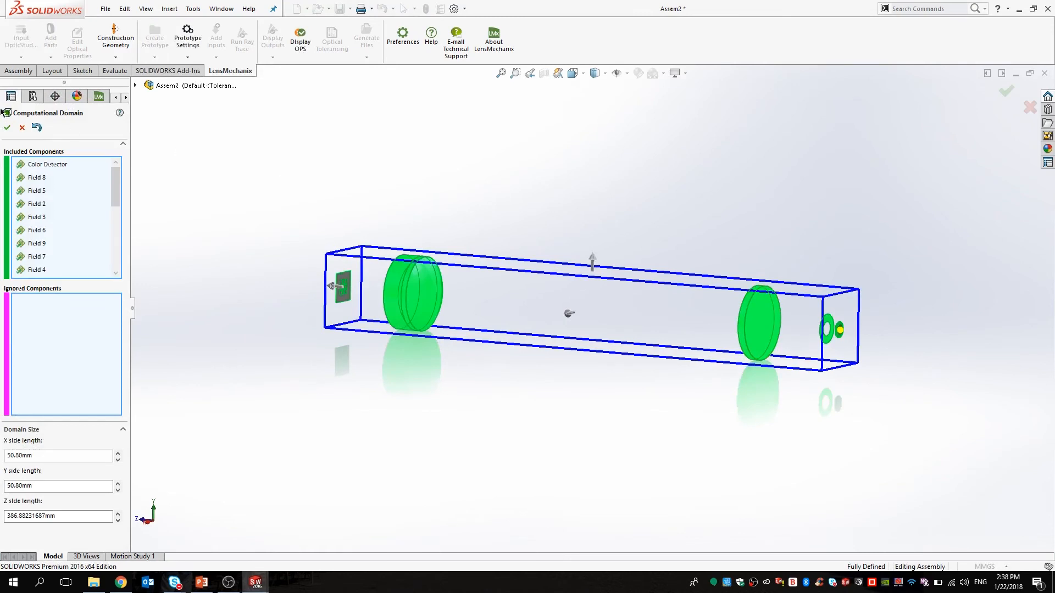
{"action": "left_click", "coordinate": [6, 128]}
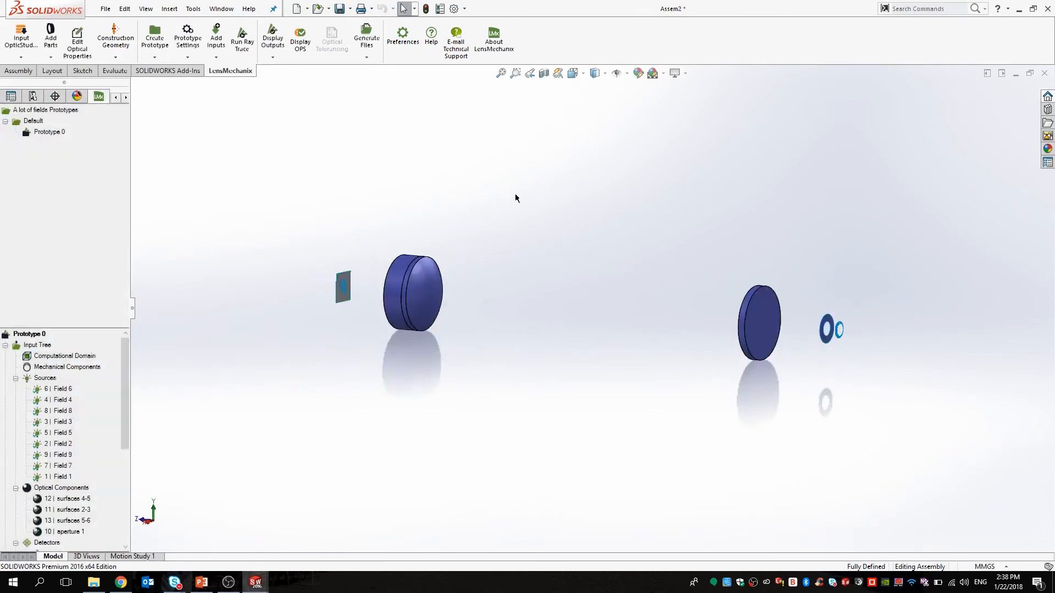
Run the baseline ray trace for Assem2, which finishes in 2 m 2 s.
{"action": "left_click", "coordinate": [245, 48]}
{"action": "left_click", "coordinate": [53, 173]}
{"action": "left_click", "coordinate": [43, 240]}
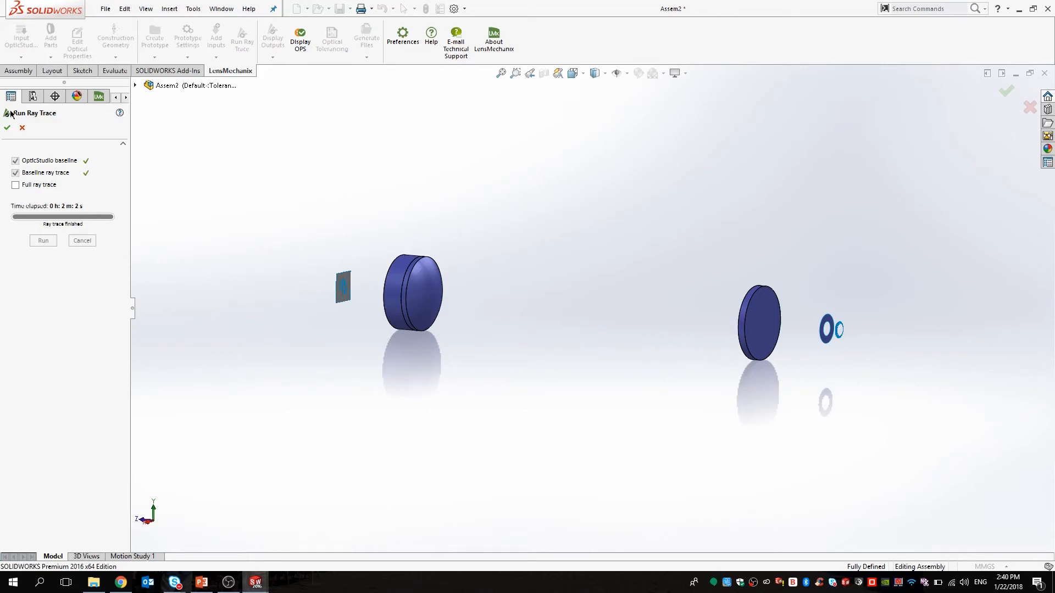
{"action": "left_click", "coordinate": [8, 128]}
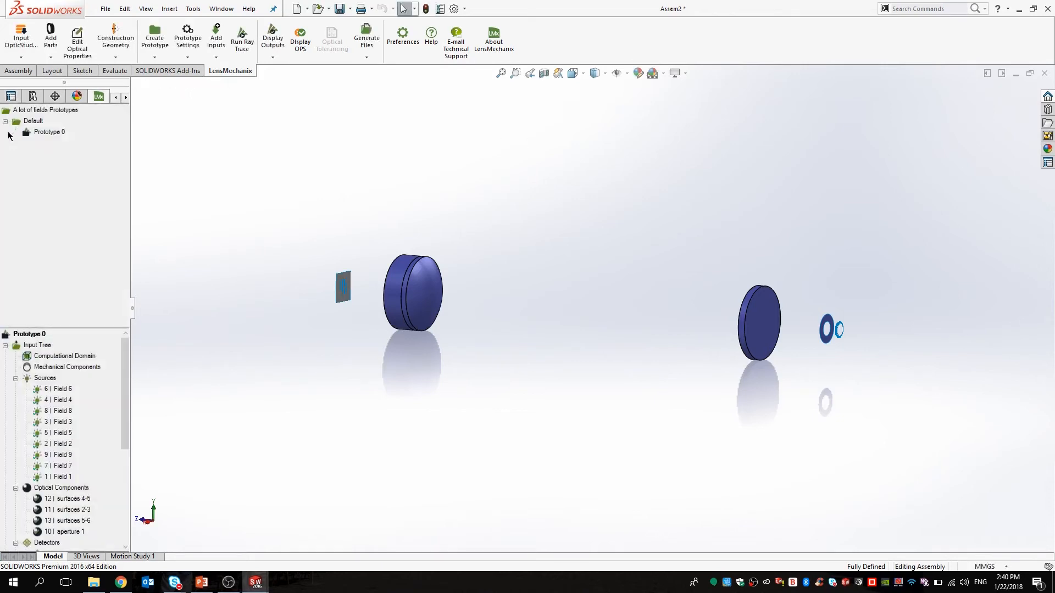
Add a fold mirror referencing both lenses, 100 mm away, targeting the detector.
{"action": "left_click", "coordinate": [50, 40]}
{"action": "left_click", "coordinate": [68, 136]}
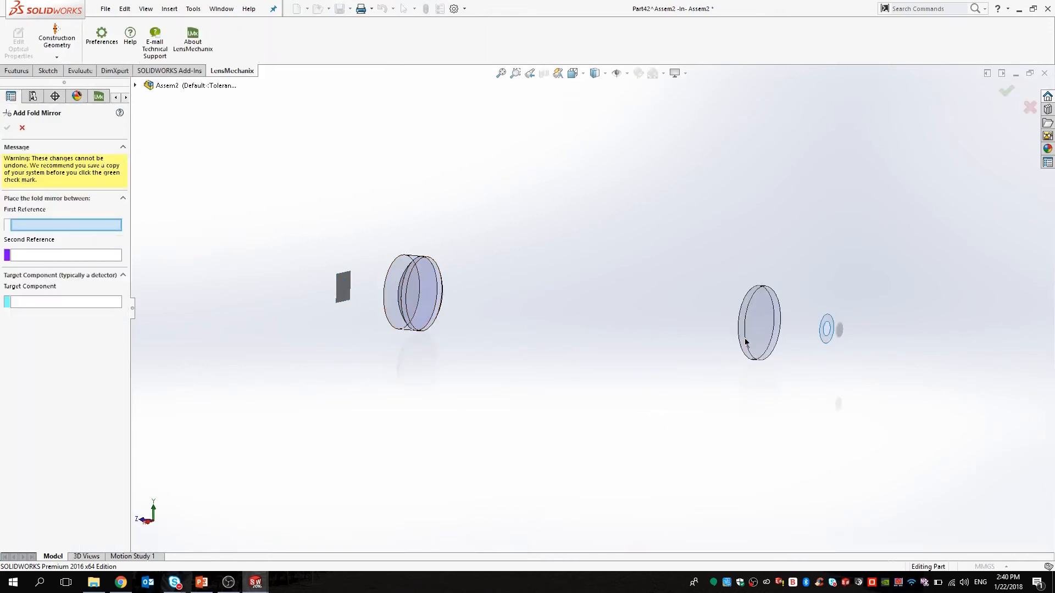
{"action": "left_click", "coordinate": [758, 320]}
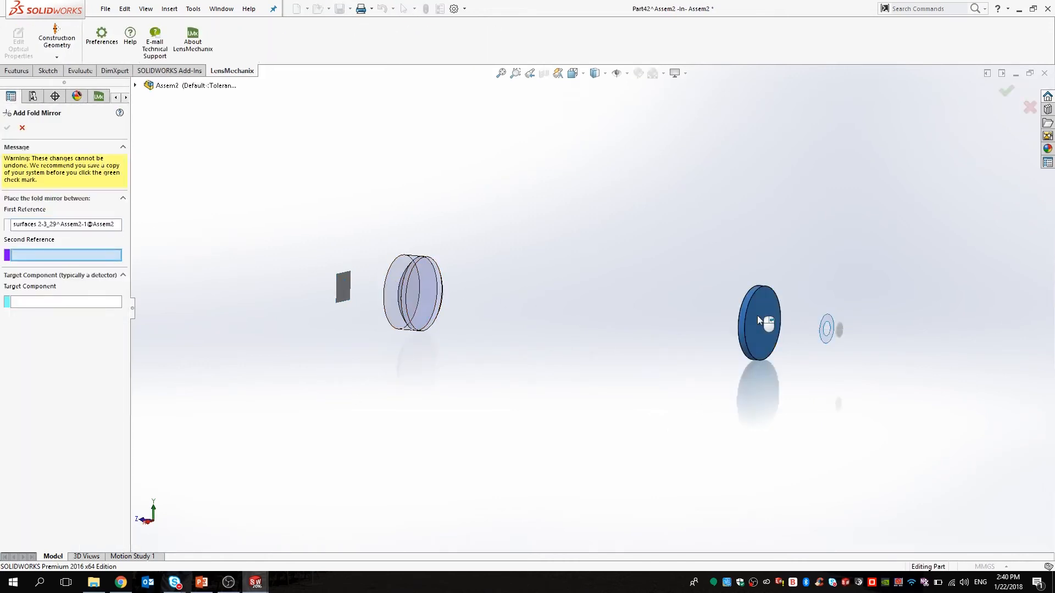
{"action": "scroll", "coordinate": [406, 288], "scroll_direction": "down", "scroll_amount": 5}
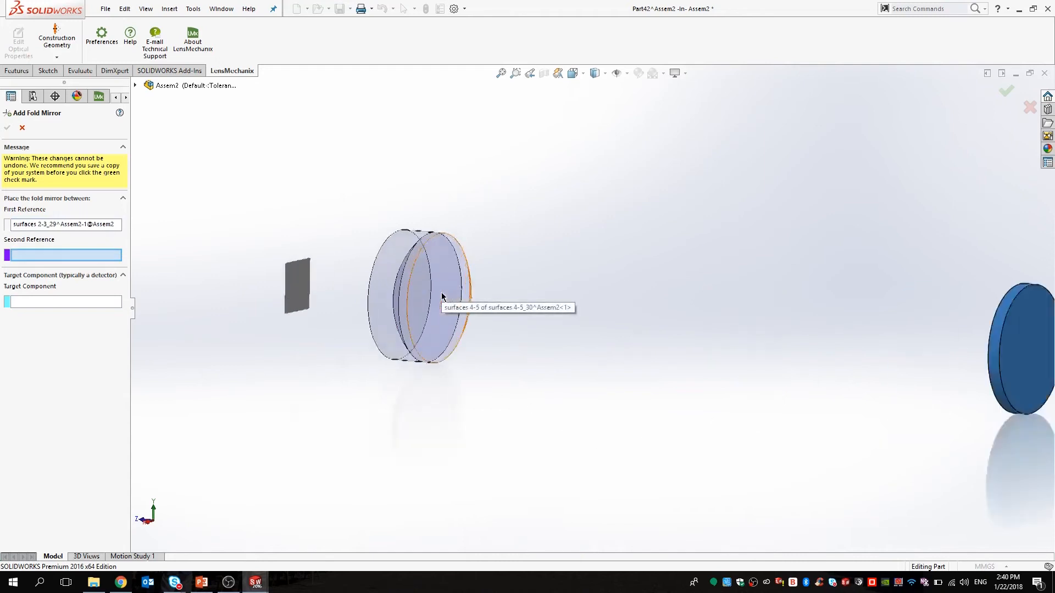
{"action": "left_click", "coordinate": [515, 298]}
{"action": "scroll", "coordinate": [636, 391], "scroll_direction": "up", "scroll_amount": 8}
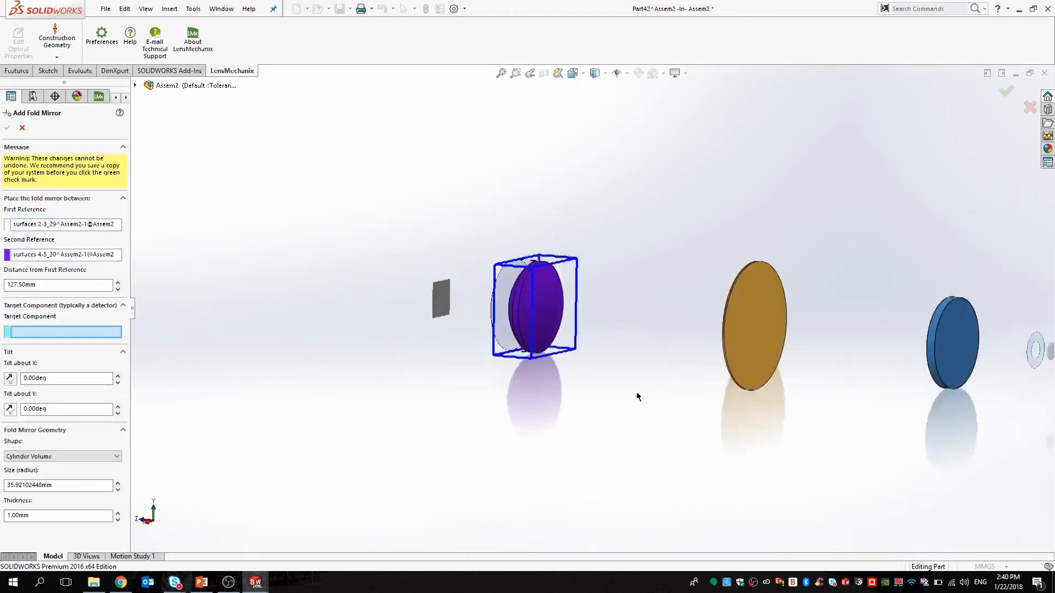
{"action": "scroll", "coordinate": [644, 317], "scroll_direction": "down", "scroll_amount": 3}
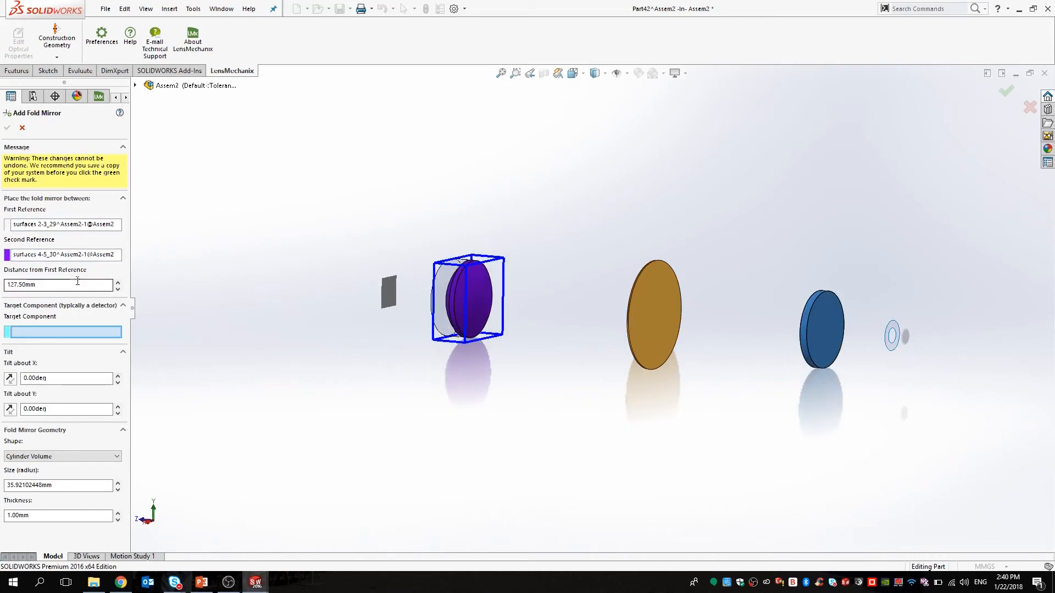
{"action": "left_click_drag", "start_coordinate": [80, 282], "coordinate": [5, 284]}
{"action": "type", "text": "100"}
{"action": "key", "text": "Return"}
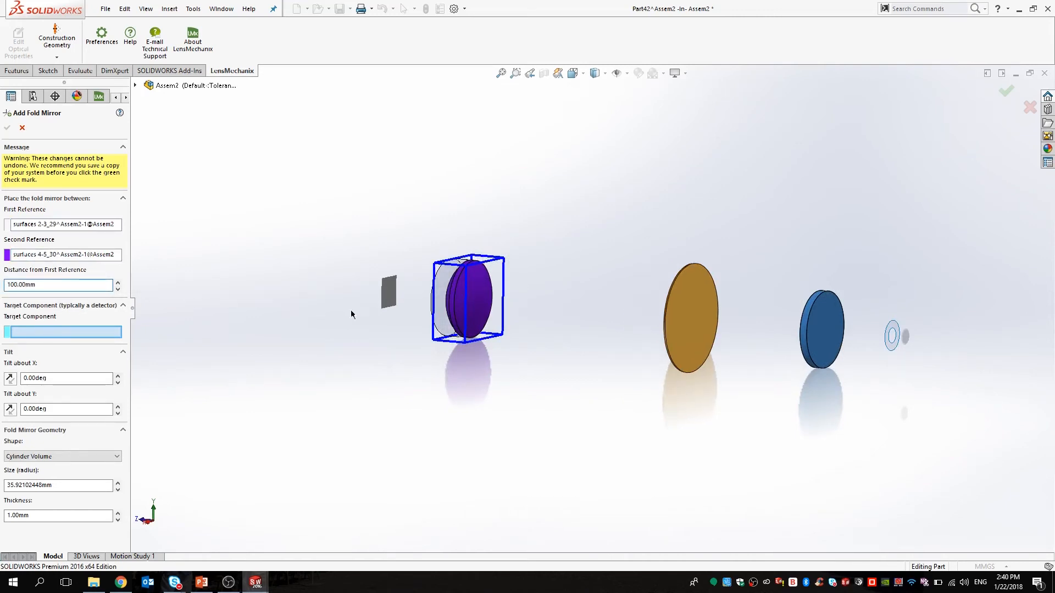
{"action": "scroll", "coordinate": [390, 307], "scroll_direction": "down", "scroll_amount": 2}
{"action": "left_click", "coordinate": [403, 302]}
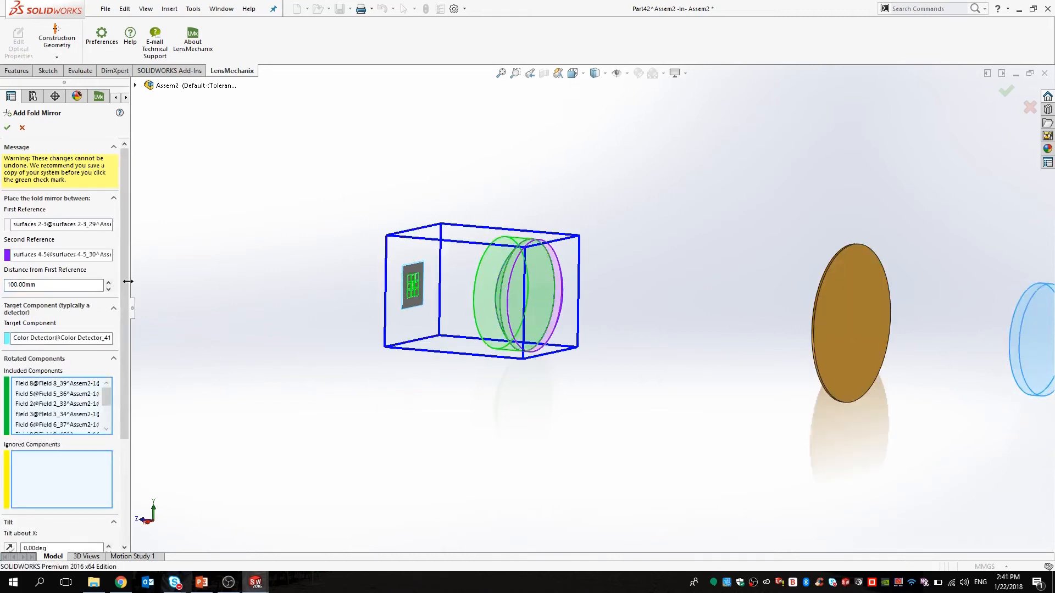
Set the mirror tilt to 31° about X and 27° about Y.
{"action": "scroll", "coordinate": [52, 439], "scroll_direction": "down", "scroll_amount": 5}
{"action": "left_click", "coordinate": [31, 412]}
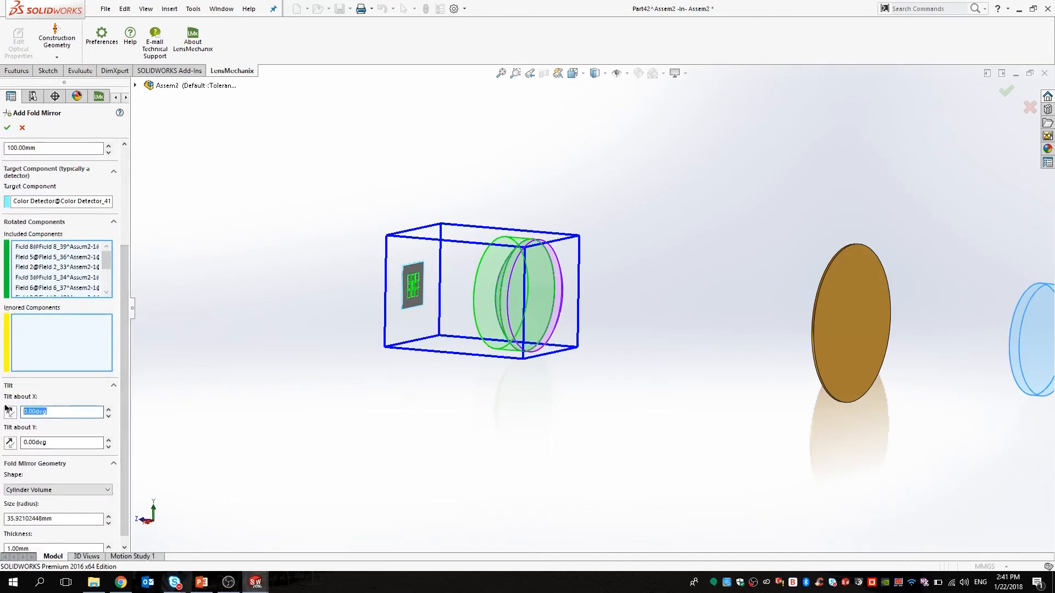
{"action": "type", "text": "45"}
{"action": "key", "text": "Return"}
{"action": "scroll", "coordinate": [394, 320], "scroll_direction": "up", "scroll_amount": 5}
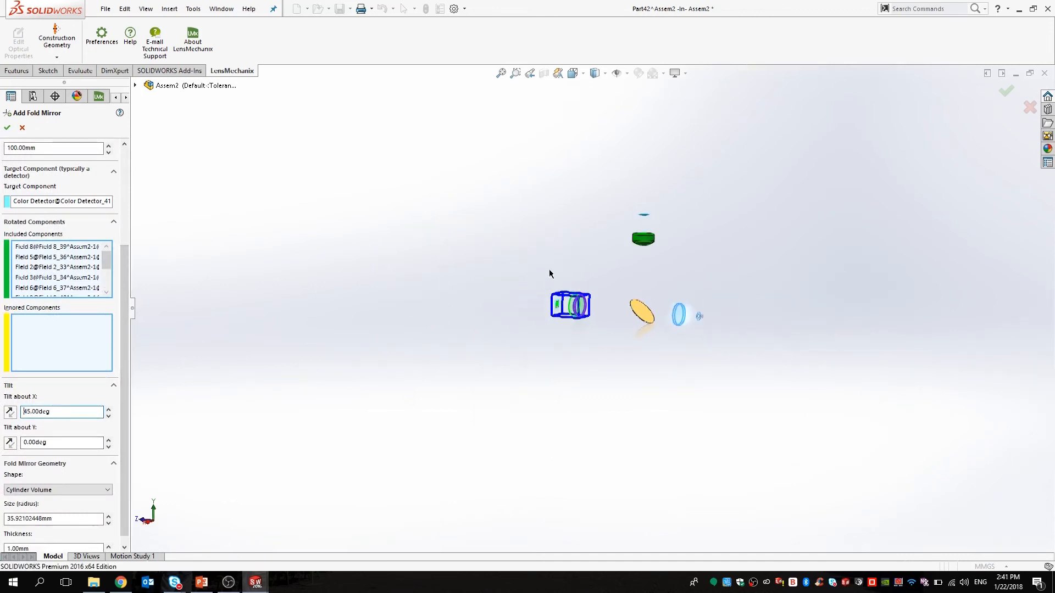
{"action": "scroll", "coordinate": [549, 273], "scroll_direction": "down", "scroll_amount": 4}
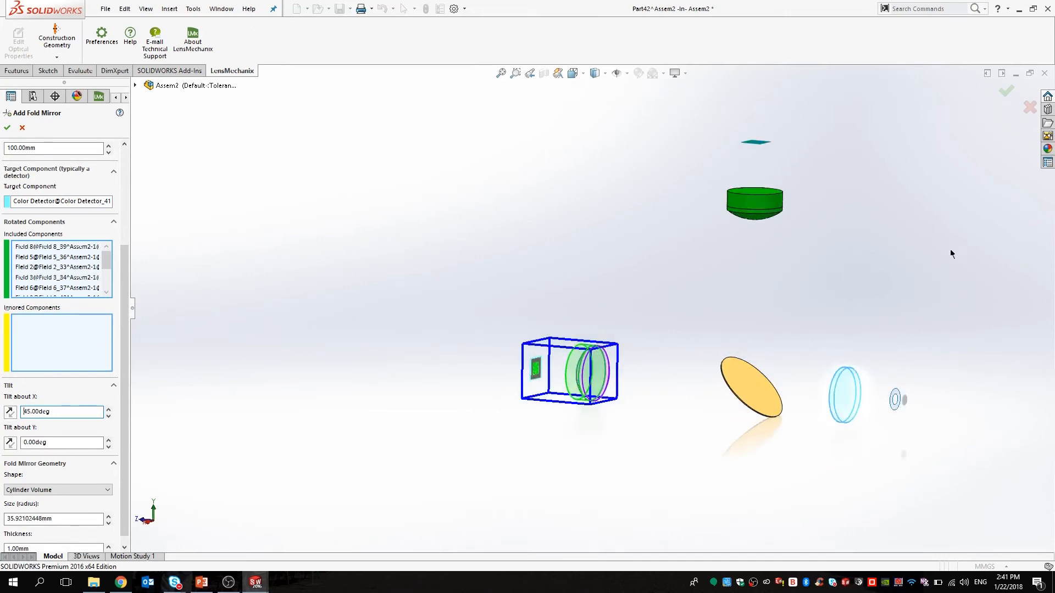
{"action": "scroll", "coordinate": [951, 253], "scroll_direction": "down", "scroll_amount": 2}
{"action": "left_click_drag", "start_coordinate": [52, 412], "coordinate": [16, 412]}
{"action": "type", "text": "31"}
{"action": "key", "text": "Return"}
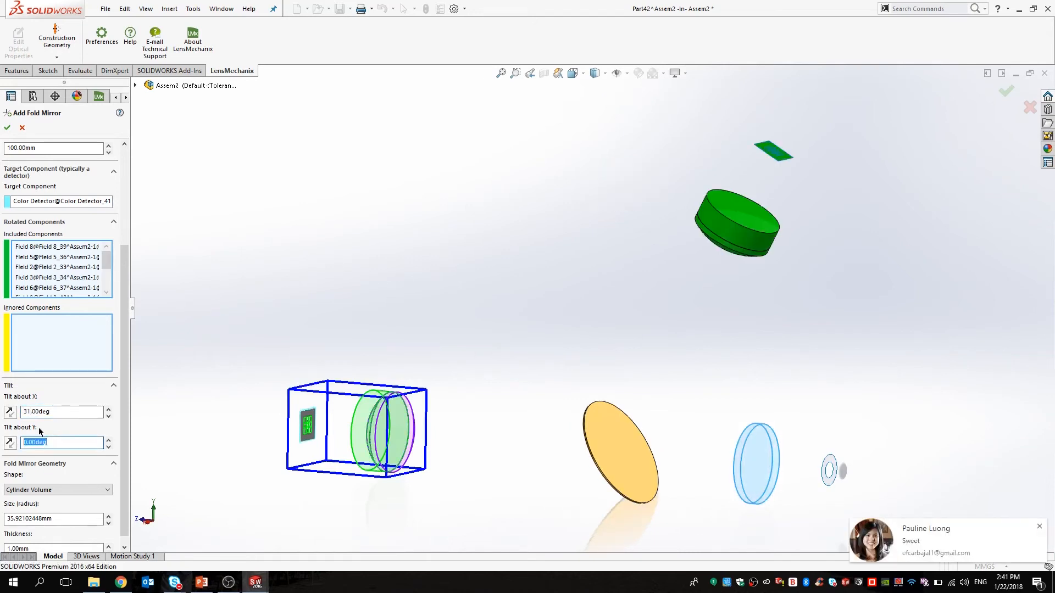
{"action": "type", "text": "27"}
{"action": "key", "text": "Return"}
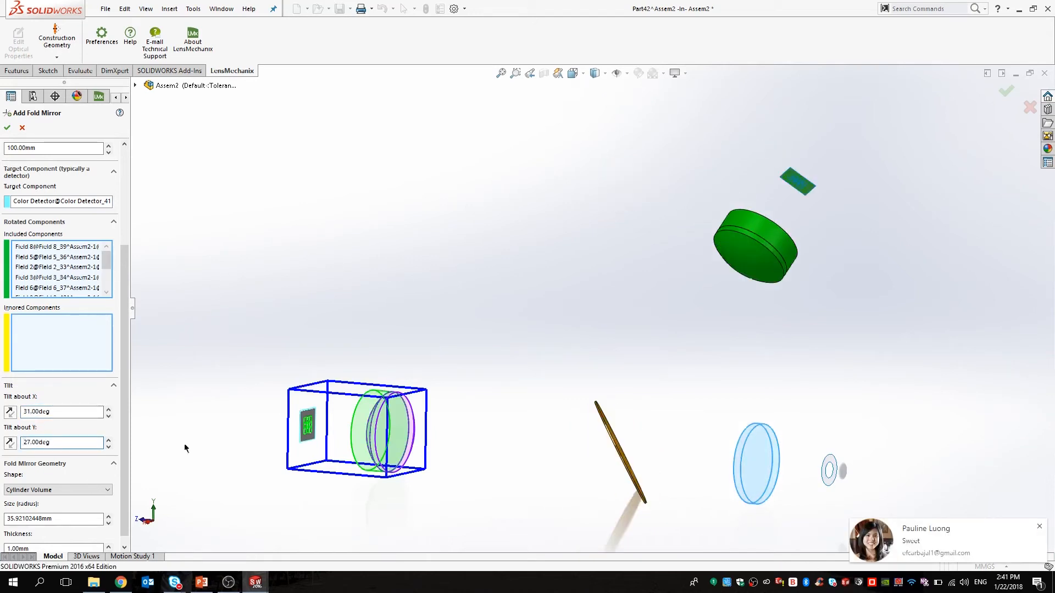
Give the mirror a 40 mm radius and Rectangular Volume shape, and create it.
{"action": "left_click", "coordinate": [1040, 527]}
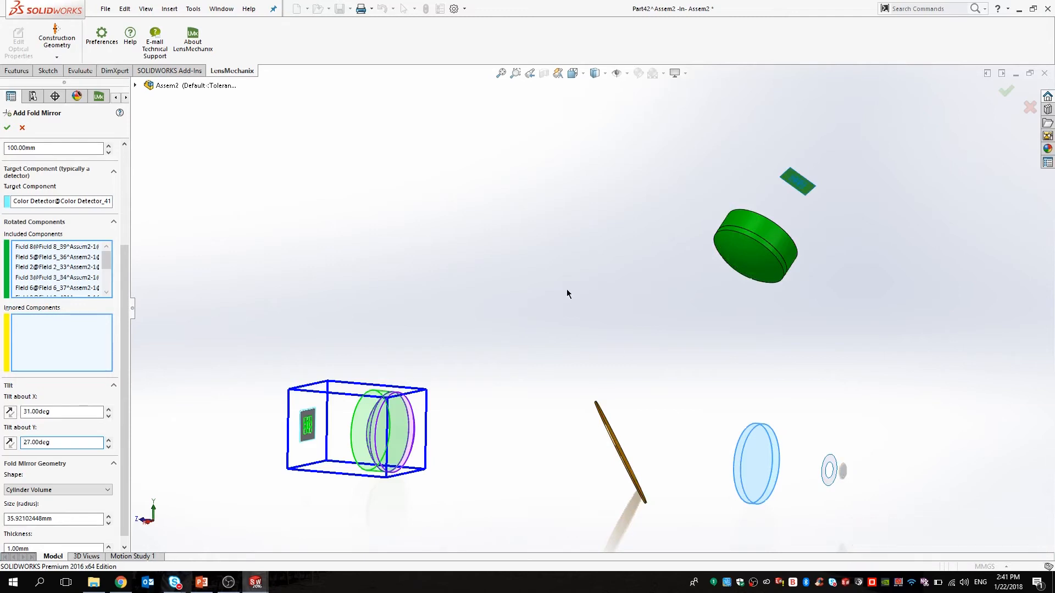
{"action": "scroll", "coordinate": [114, 357], "scroll_direction": "down", "scroll_amount": 1}
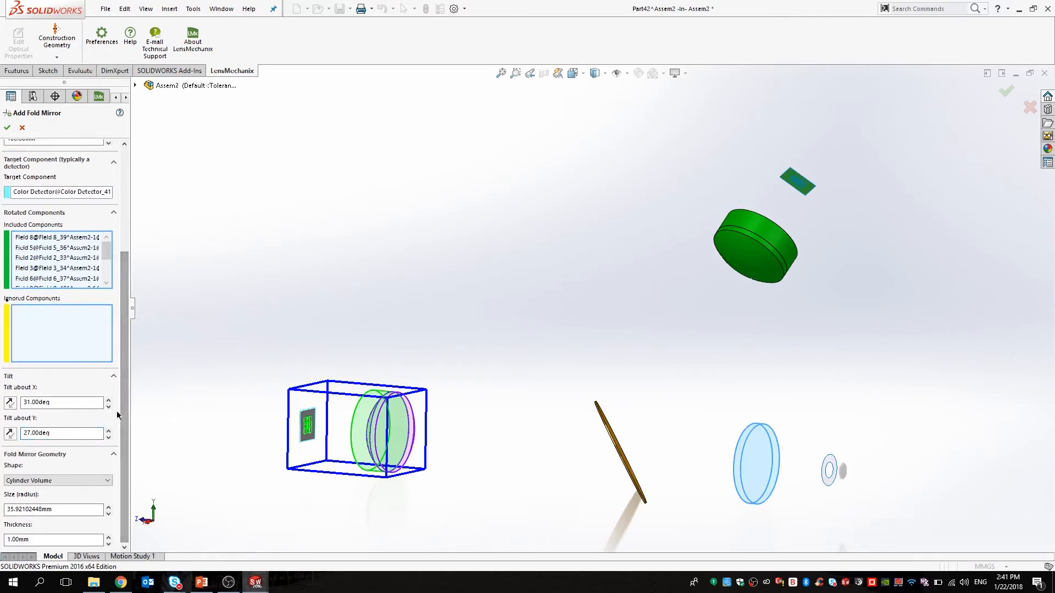
{"action": "double_click", "coordinate": [84, 510]}
{"action": "type", "text": "40"}
{"action": "key", "text": "Return"}
{"action": "left_click", "coordinate": [70, 482]}
{"action": "left_click", "coordinate": [67, 492]}
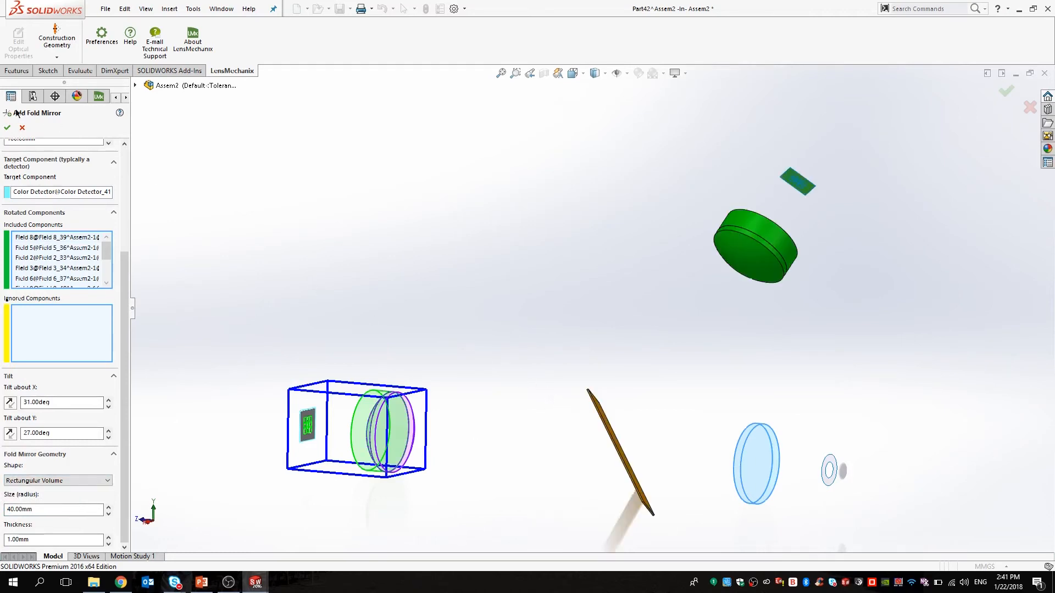
{"action": "left_click", "coordinate": [7, 128]}
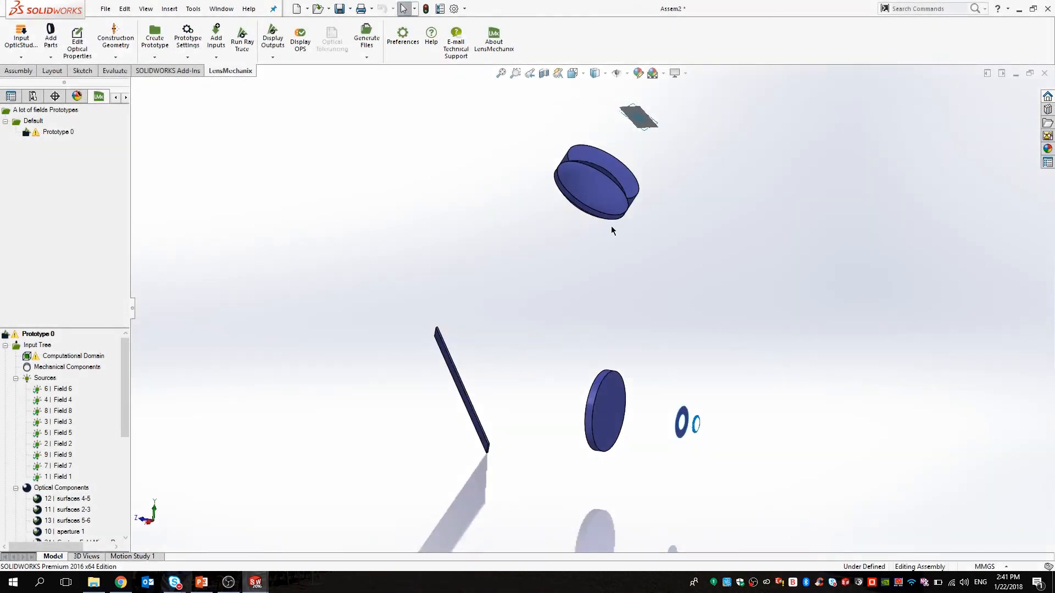
Run the ray trace on Assem2 so rays fold off the rectangular mirror (24 s).
{"action": "scroll", "coordinate": [558, 249], "scroll_direction": "down", "scroll_amount": 2}
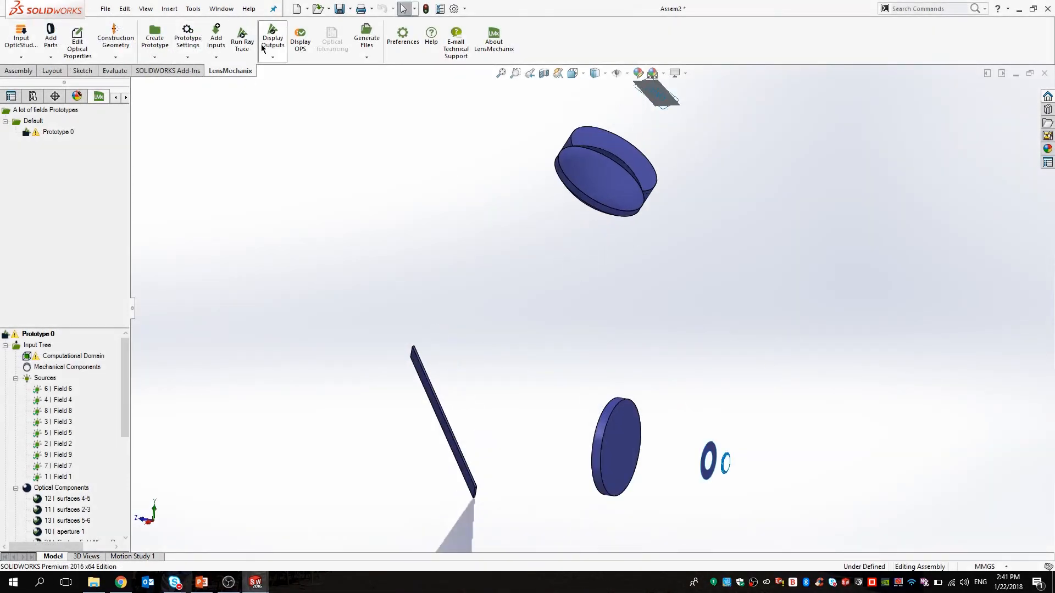
{"action": "left_click", "coordinate": [244, 42]}
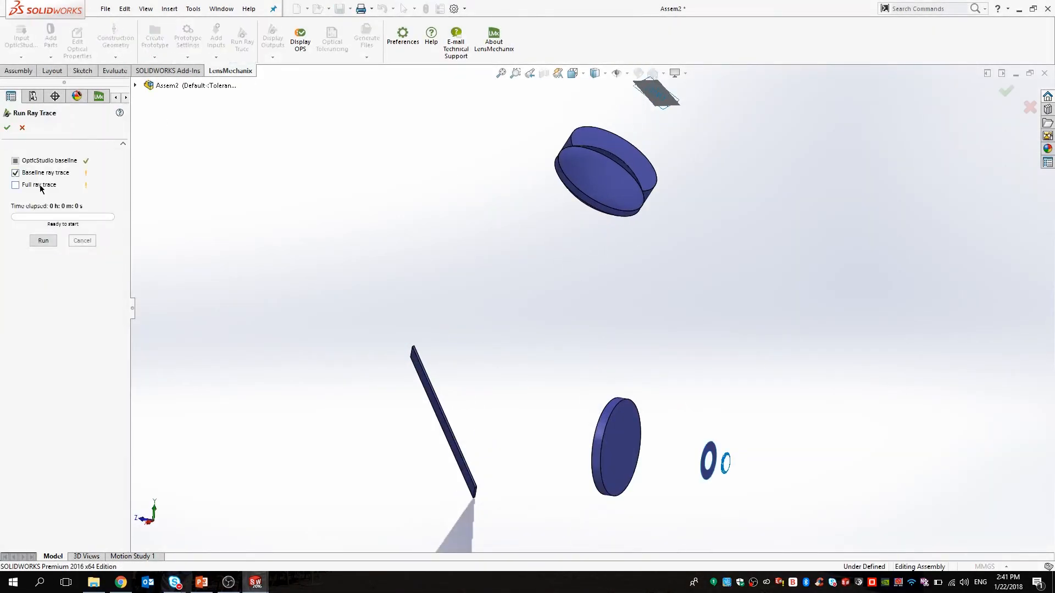
{"action": "left_click", "coordinate": [44, 242]}
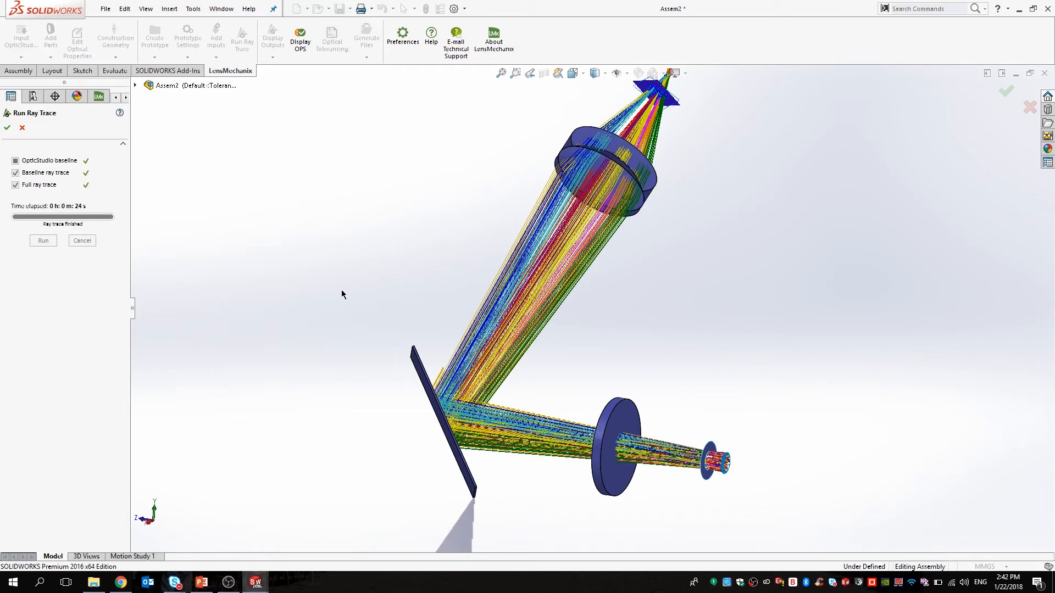
{"action": "left_click", "coordinate": [7, 128]}
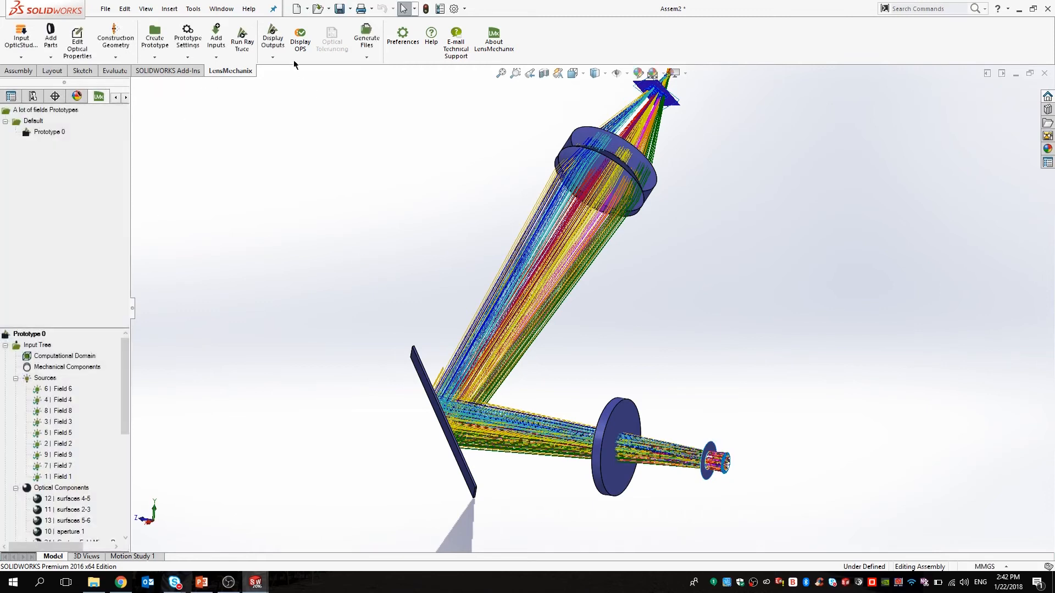
{"action": "left_click", "coordinate": [275, 53]}
{"action": "left_click", "coordinate": [288, 83]}
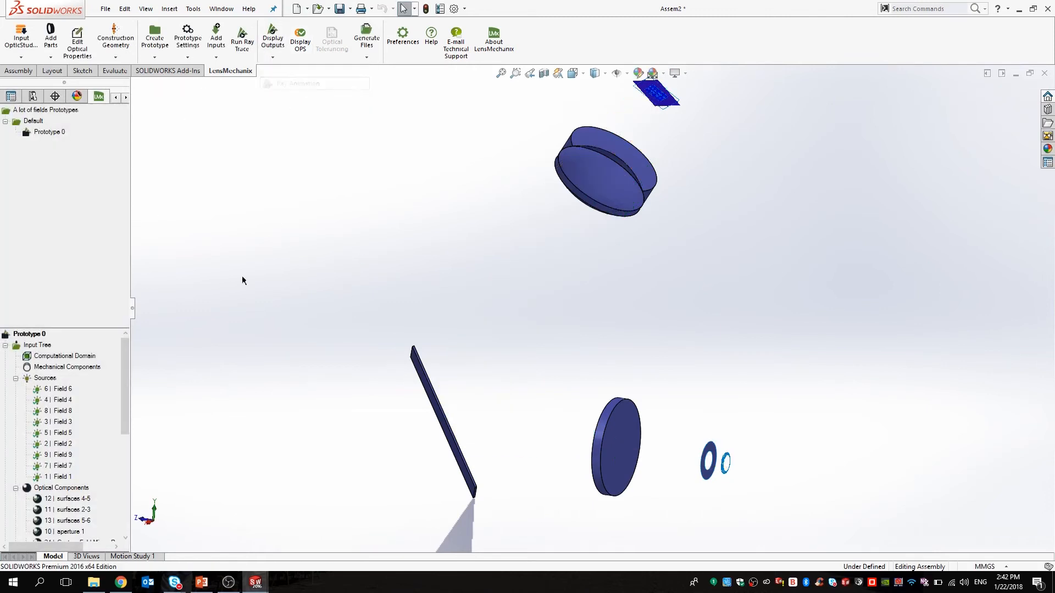
{"action": "left_click", "coordinate": [62, 226]}
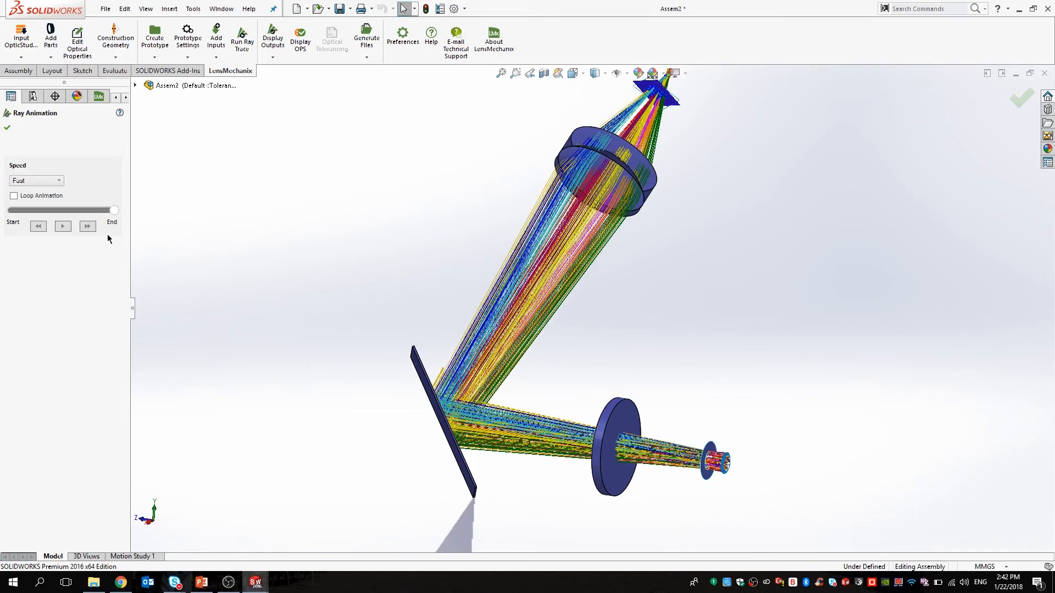
{"action": "left_click", "coordinate": [7, 128]}
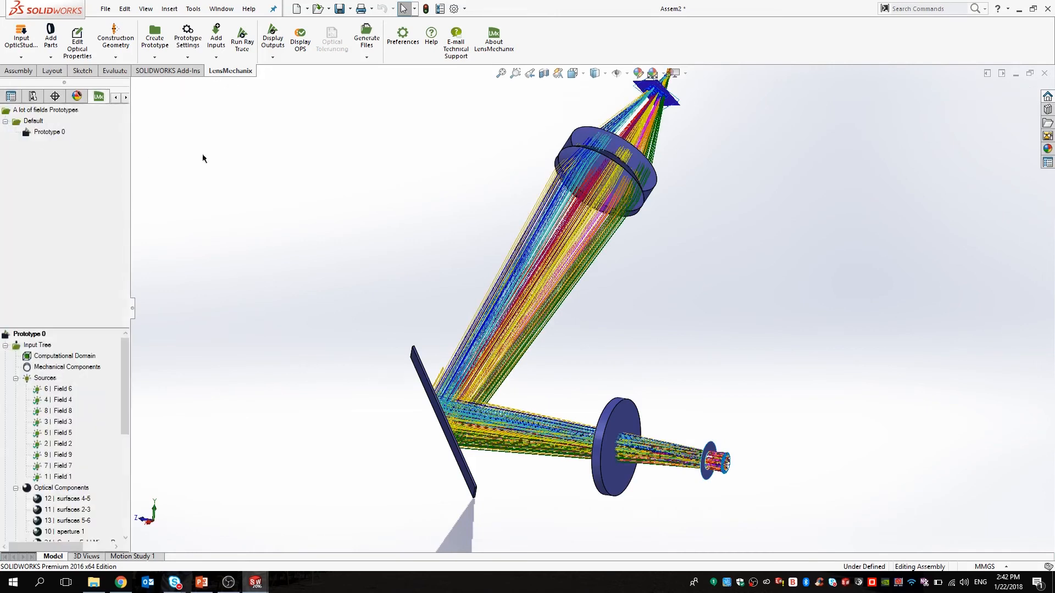
{"action": "left_click", "coordinate": [51, 47]}
{"action": "left_click", "coordinate": [83, 136]}
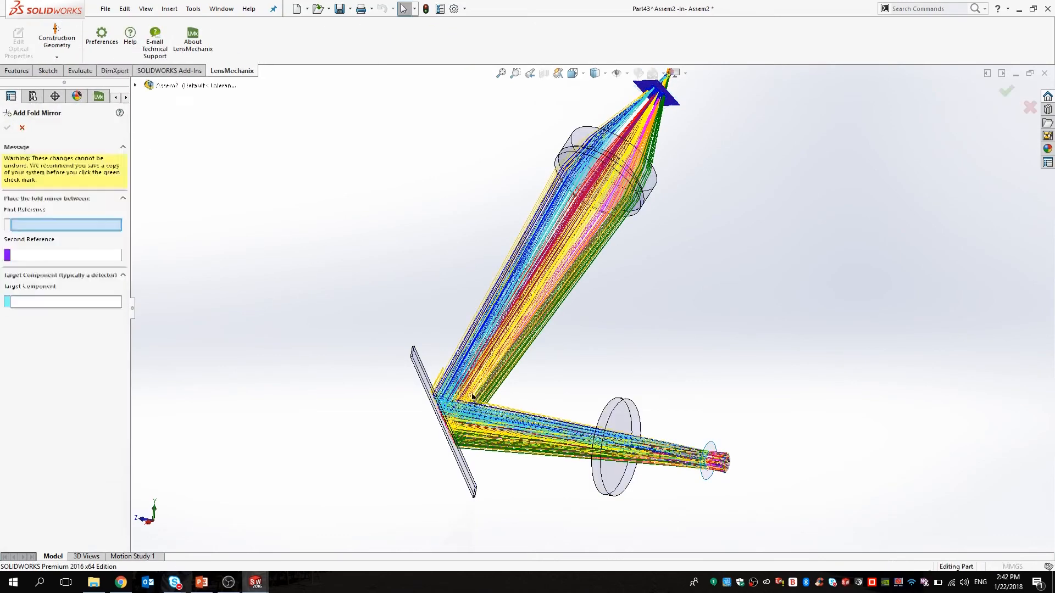
Reference the existing mirror and upper lens, placing the new mirror 77.50 mm beyond, targeting the Color Detector.
{"action": "left_click", "coordinate": [440, 407]}
{"action": "scroll", "coordinate": [610, 203], "scroll_direction": "down", "scroll_amount": 4}
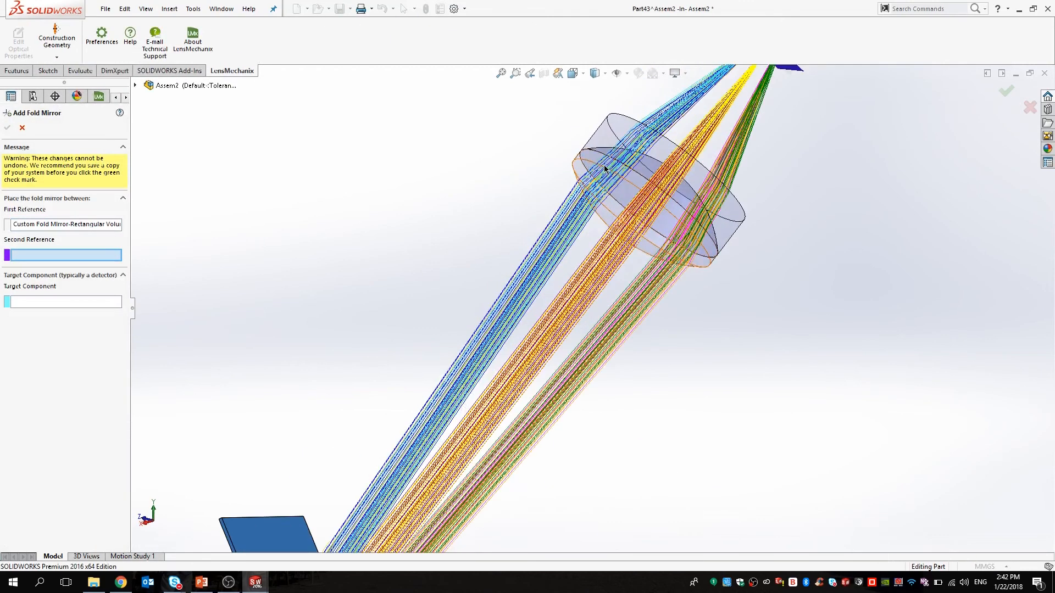
{"action": "left_click", "coordinate": [608, 221]}
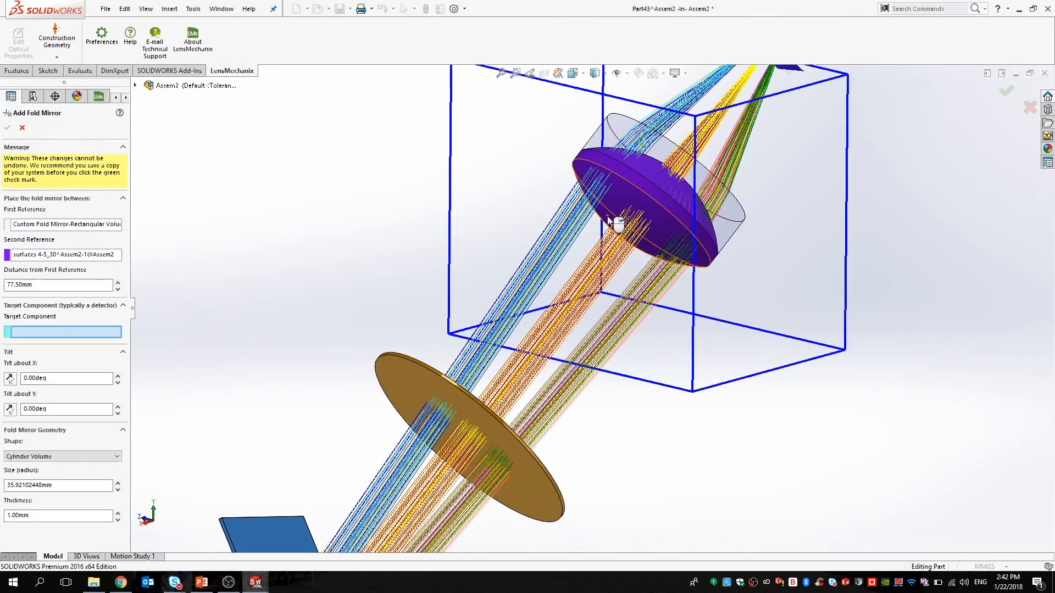
{"action": "scroll", "coordinate": [563, 310], "scroll_direction": "up", "scroll_amount": 4}
{"action": "middle_click_drag", "start_coordinate": [563, 310], "coordinate": [631, 178]}
{"action": "scroll", "coordinate": [634, 177], "scroll_direction": "down", "scroll_amount": 5}
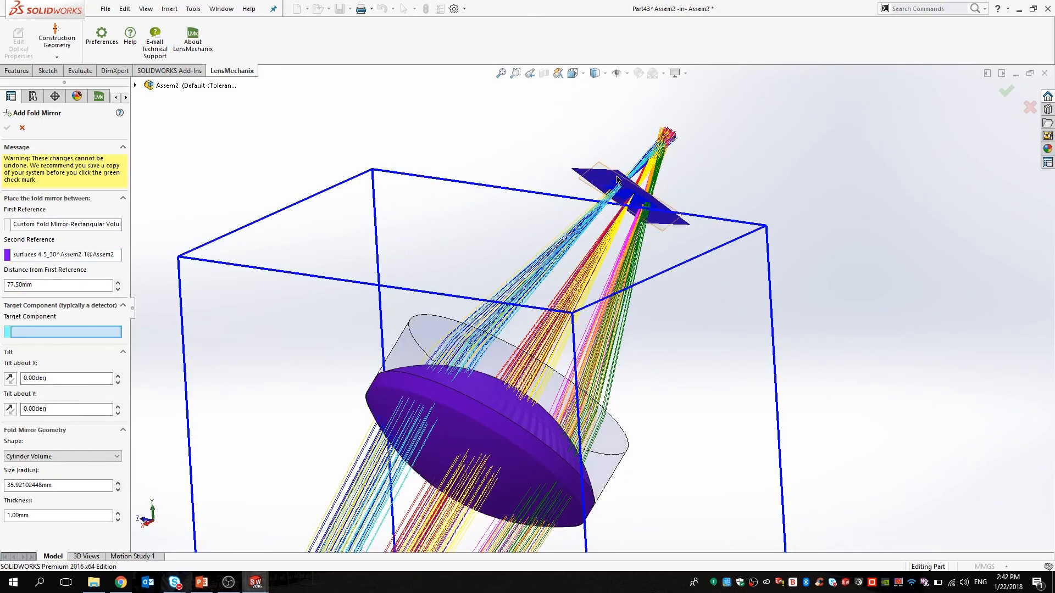
{"action": "left_click", "coordinate": [583, 180]}
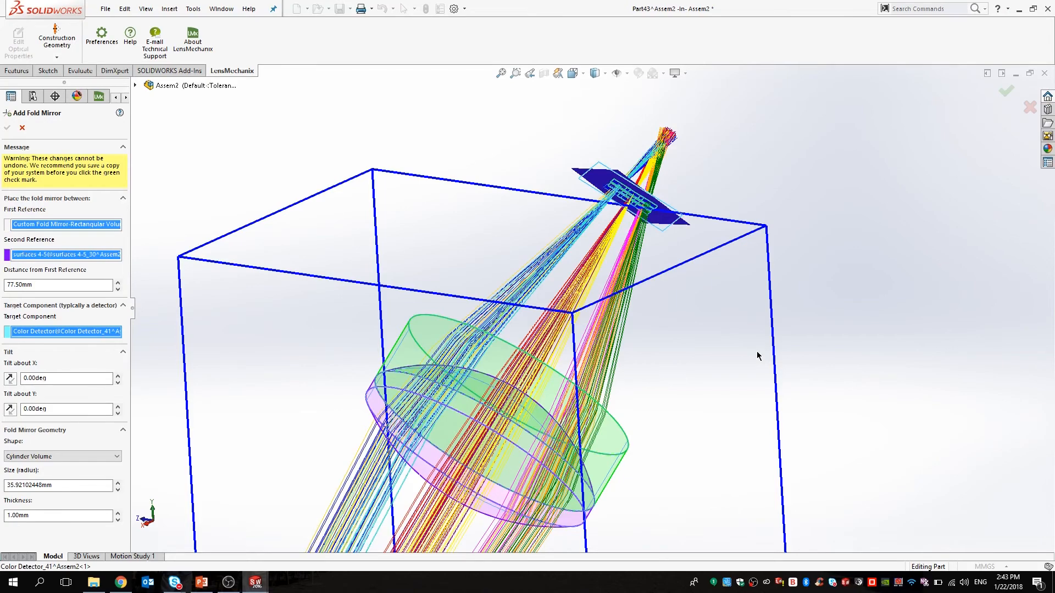
Orbit to view the whole beam path and widen the settings panel to read the fields.
{"action": "scroll", "coordinate": [605, 403], "scroll_direction": "up", "scroll_amount": 5}
{"action": "scroll", "coordinate": [602, 402], "scroll_direction": "up", "scroll_amount": 3}
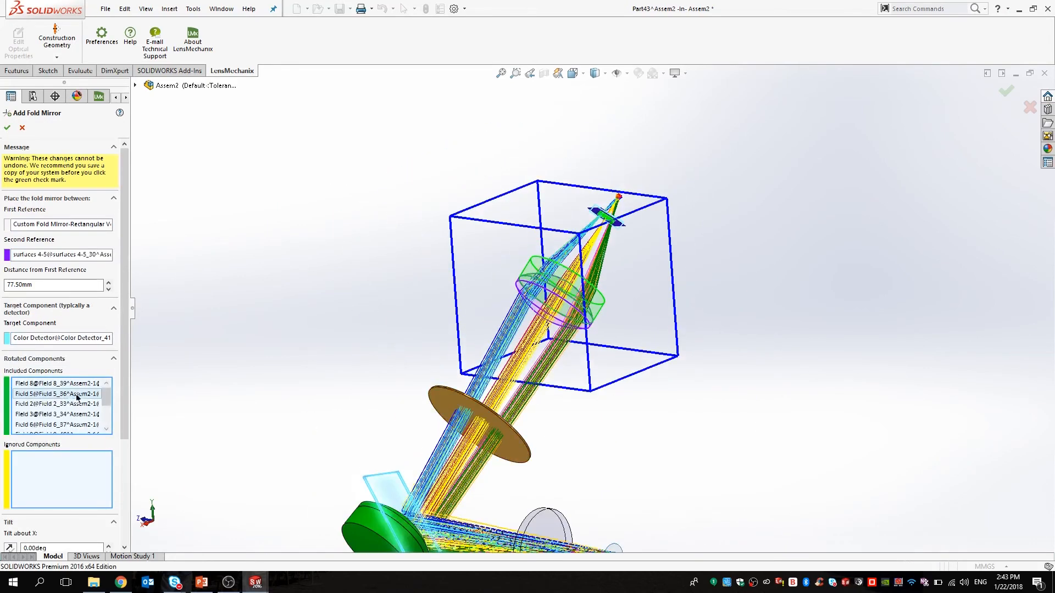
{"action": "scroll", "coordinate": [329, 426], "scroll_direction": "up", "scroll_amount": 2}
{"action": "middle_click_drag", "start_coordinate": [337, 427], "coordinate": [349, 458]}
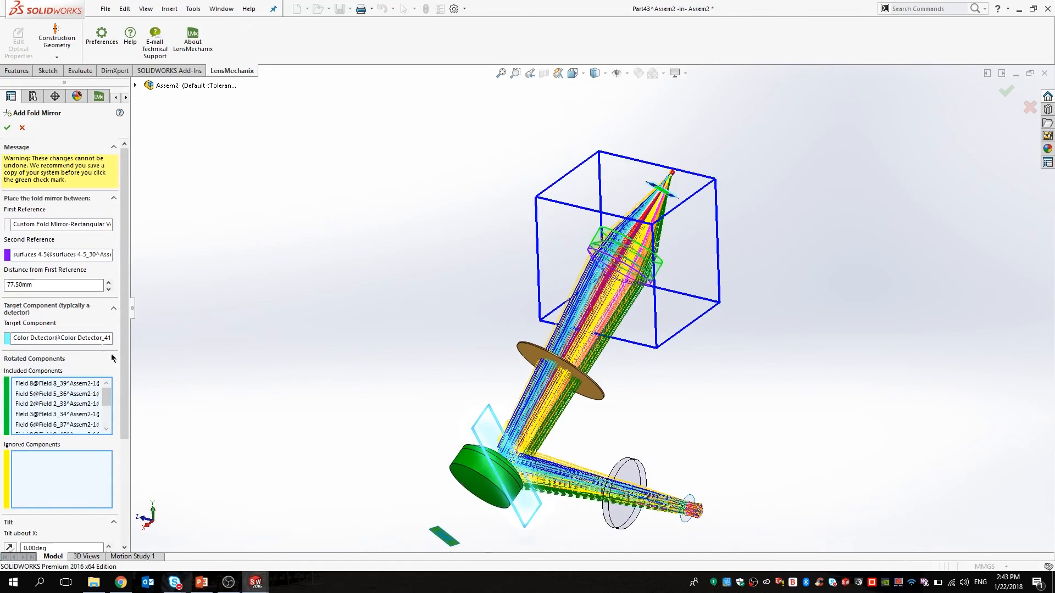
{"action": "left_click_drag", "start_coordinate": [131, 323], "coordinate": [143, 325]}
{"action": "left_click_drag", "start_coordinate": [137, 379], "coordinate": [136, 481]}
{"action": "left_click_drag", "start_coordinate": [59, 404], "coordinate": [3, 396]}
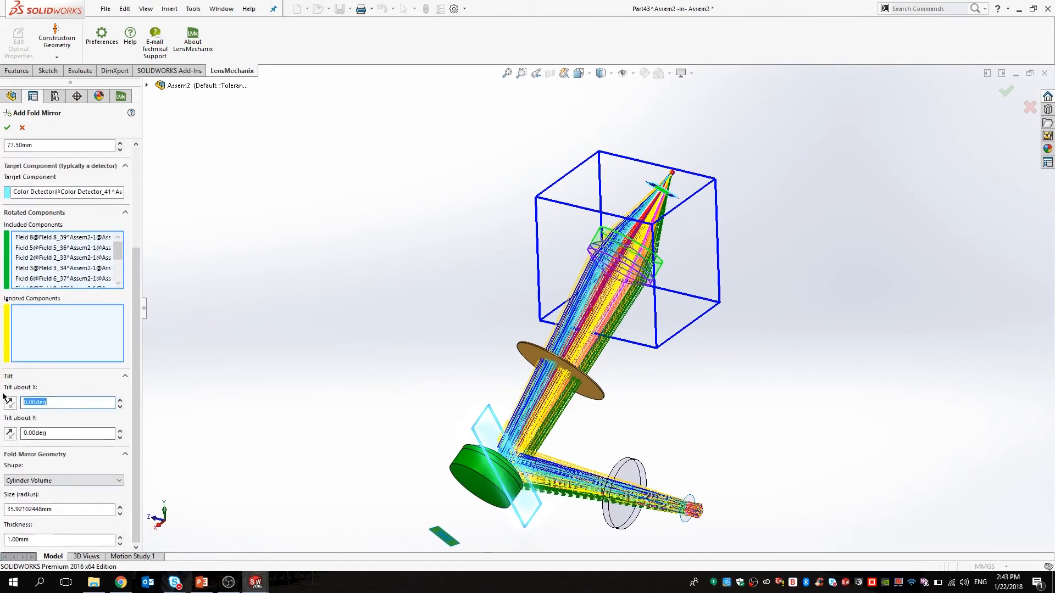
Tilt the fold mirror 35° about X and 35° about Y, reversing the X tilt direction.
{"action": "type", "text": "35"}
{"action": "key", "text": "Return"}
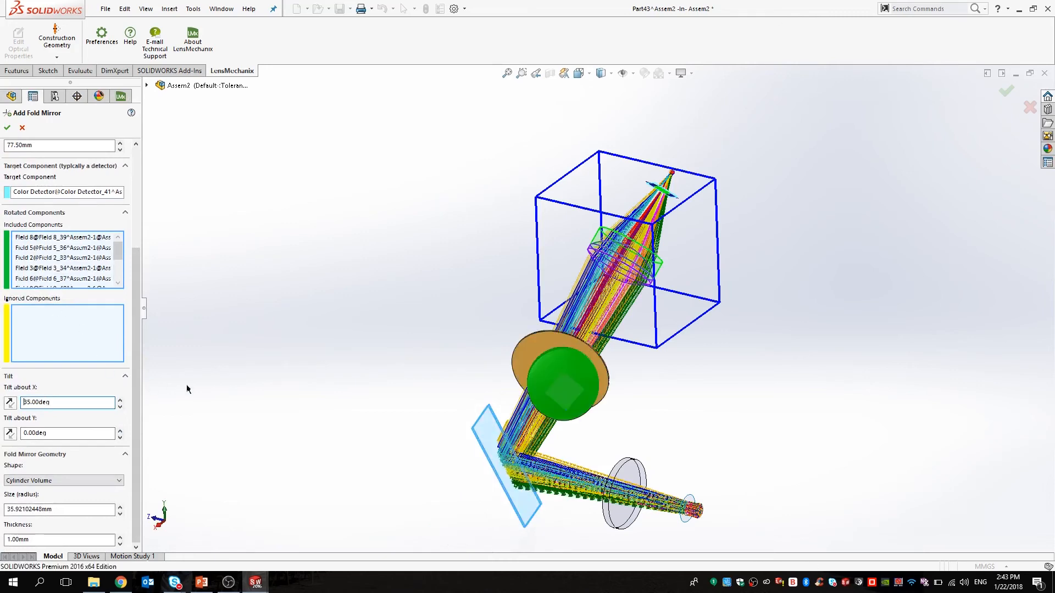
{"action": "middle_click_drag", "start_coordinate": [240, 387], "coordinate": [262, 393]}
{"action": "double_click", "coordinate": [68, 433]}
{"action": "type", "text": "35"}
{"action": "key", "text": "Return"}
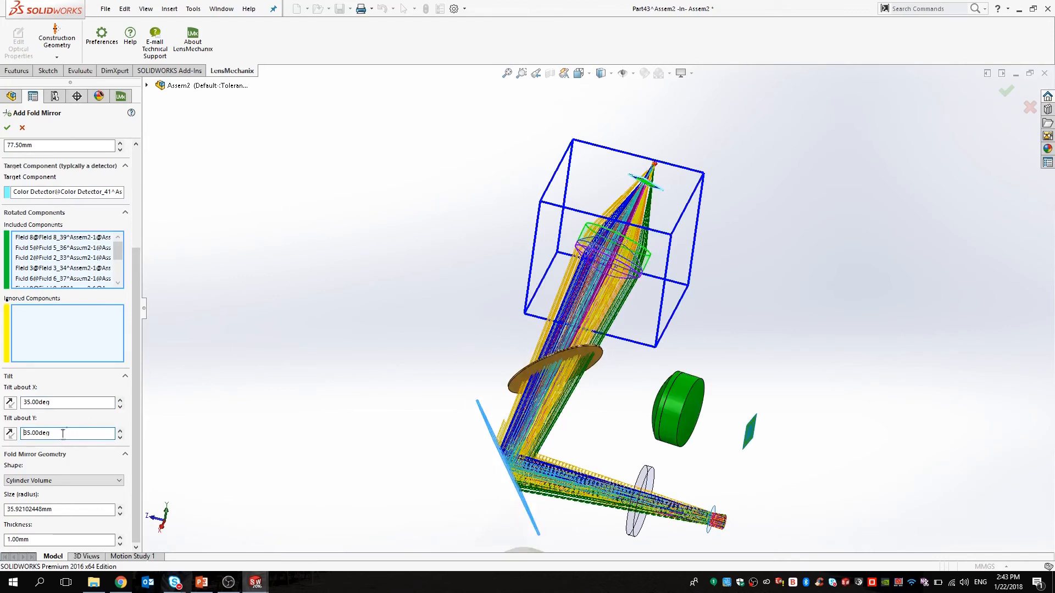
{"action": "left_click", "coordinate": [9, 433]}
{"action": "left_click", "coordinate": [10, 402]}
{"action": "left_click", "coordinate": [10, 433]}
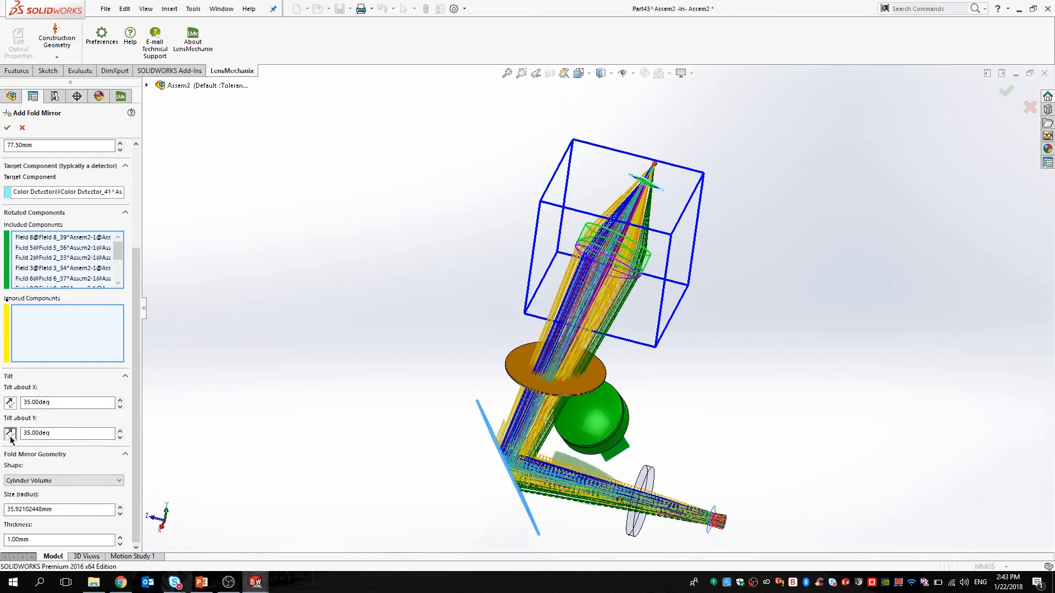
{"action": "middle_click_drag", "start_coordinate": [628, 486], "coordinate": [576, 496]}
{"action": "scroll", "coordinate": [578, 489], "scroll_direction": "up", "scroll_amount": 4}
{"action": "scroll", "coordinate": [591, 446], "scroll_direction": "down", "scroll_amount": 5}
{"action": "scroll", "coordinate": [659, 297], "scroll_direction": "up", "scroll_amount": 3}
{"action": "scroll", "coordinate": [673, 194], "scroll_direction": "down", "scroll_amount": 5}
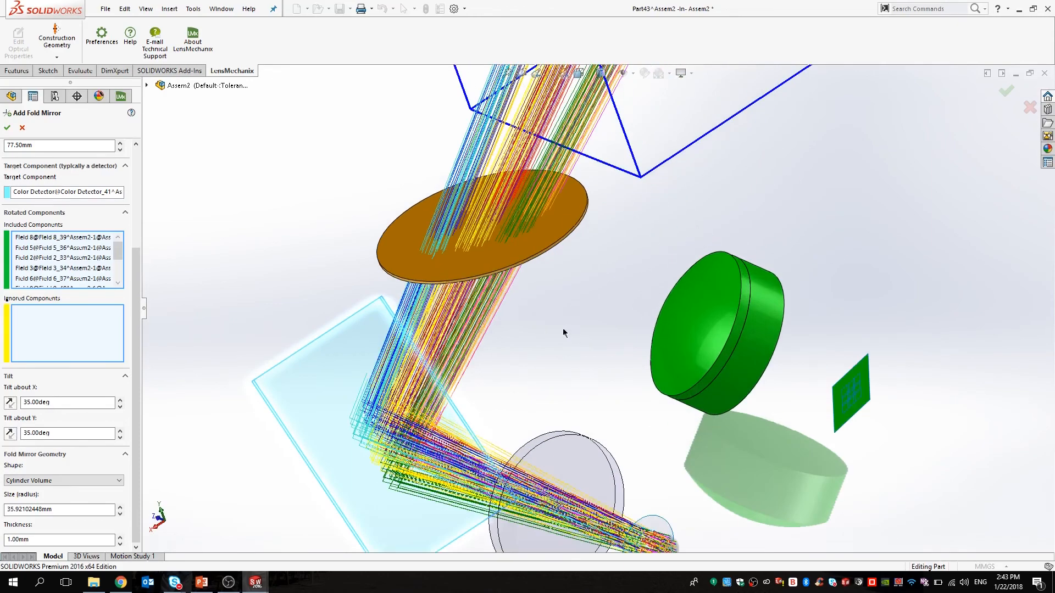
{"action": "scroll", "coordinate": [559, 345], "scroll_direction": "up", "scroll_amount": 1}
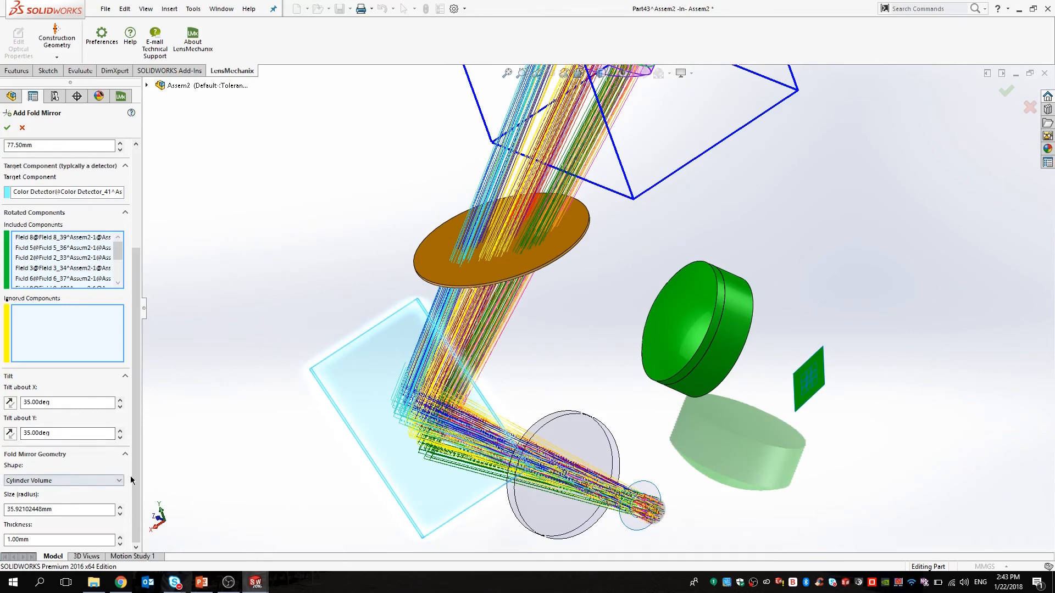
Set the fold mirror radius to 40mm and create the mirror.
{"action": "left_click_drag", "start_coordinate": [108, 509], "coordinate": [8, 509]}
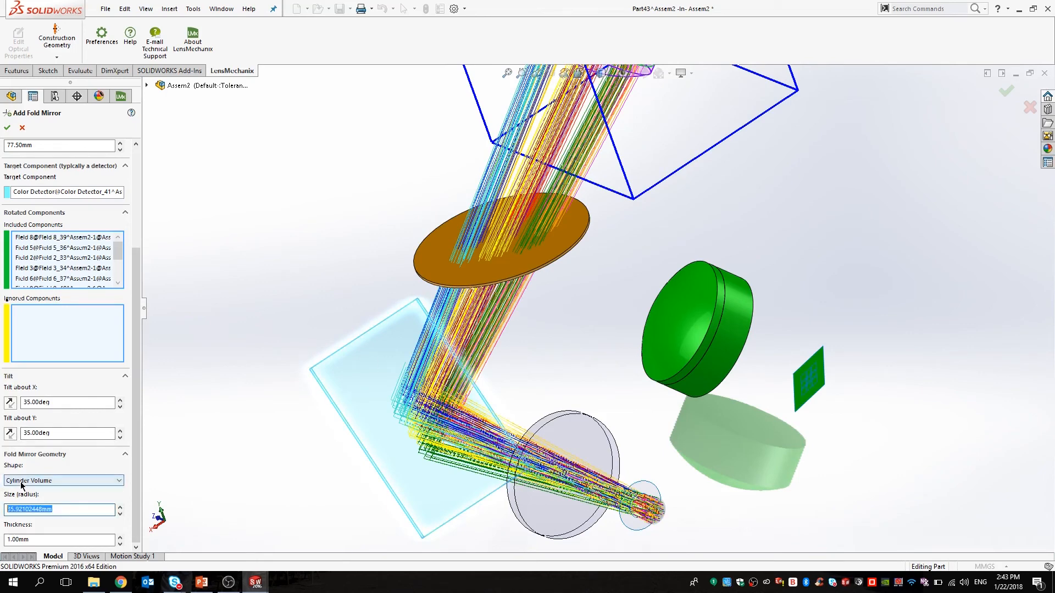
{"action": "type", "text": "40"}
{"action": "key", "text": "Return"}
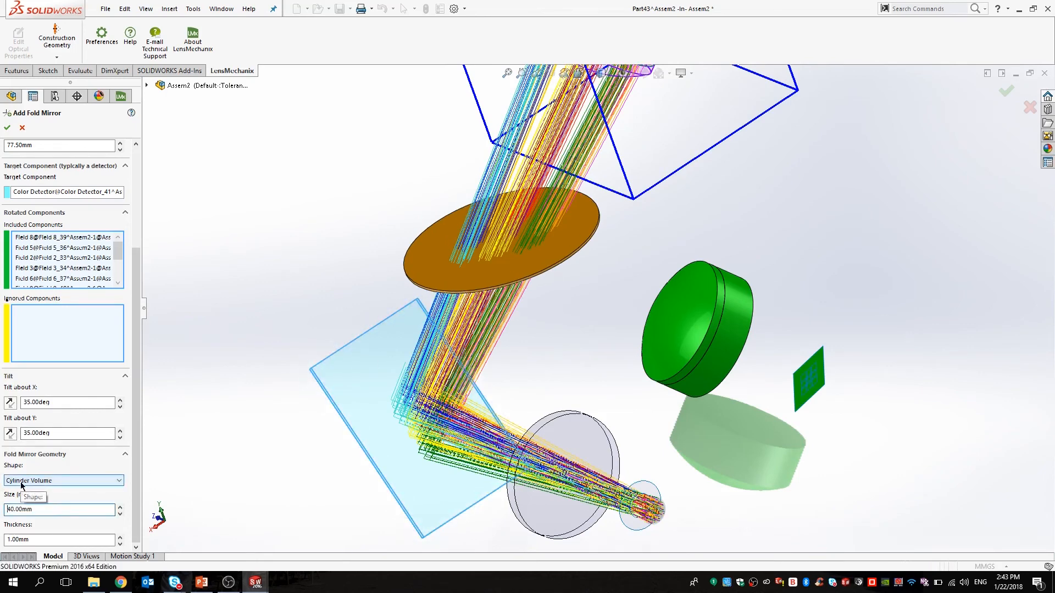
{"action": "left_click", "coordinate": [7, 127]}
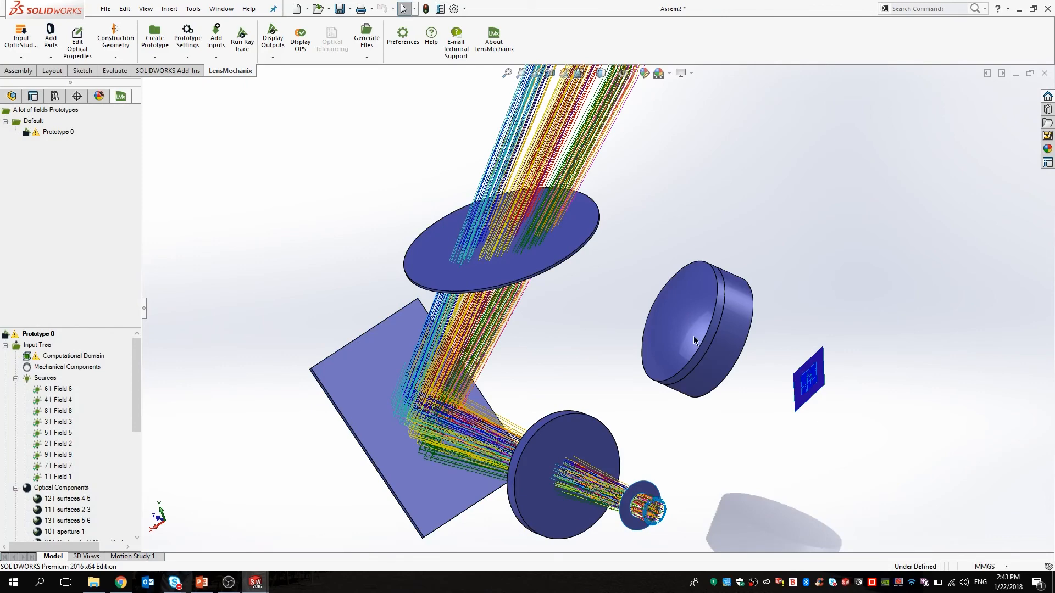
Run a ray trace with both Baseline and Full ray trace enabled.
{"action": "scroll", "coordinate": [601, 370], "scroll_direction": "up", "scroll_amount": 2}
{"action": "scroll", "coordinate": [627, 379], "scroll_direction": "down", "scroll_amount": 2}
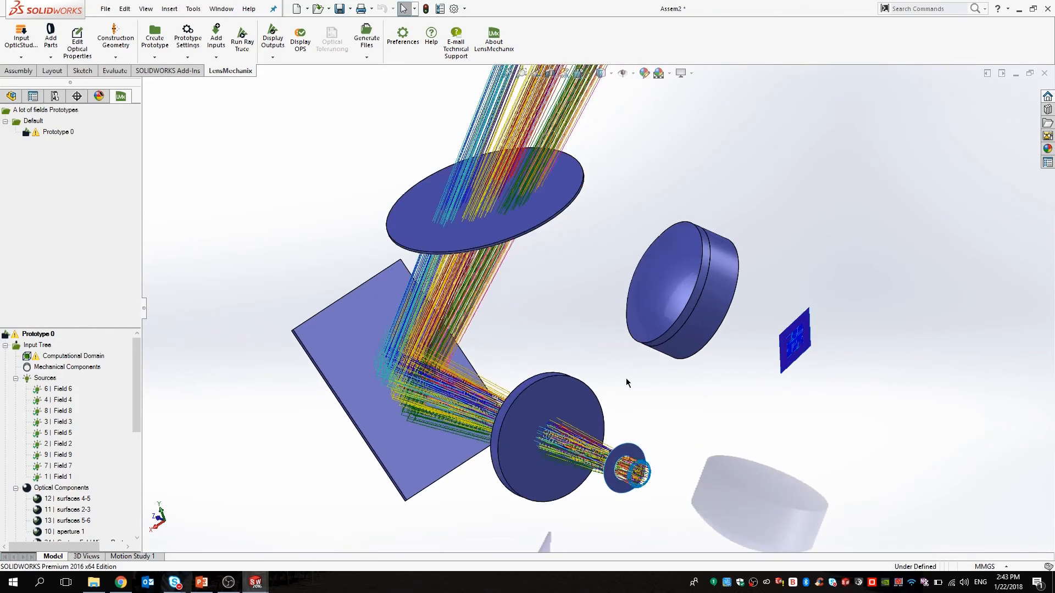
{"action": "left_click", "coordinate": [241, 41]}
{"action": "left_click", "coordinate": [57, 174]}
{"action": "left_click", "coordinate": [53, 186]}
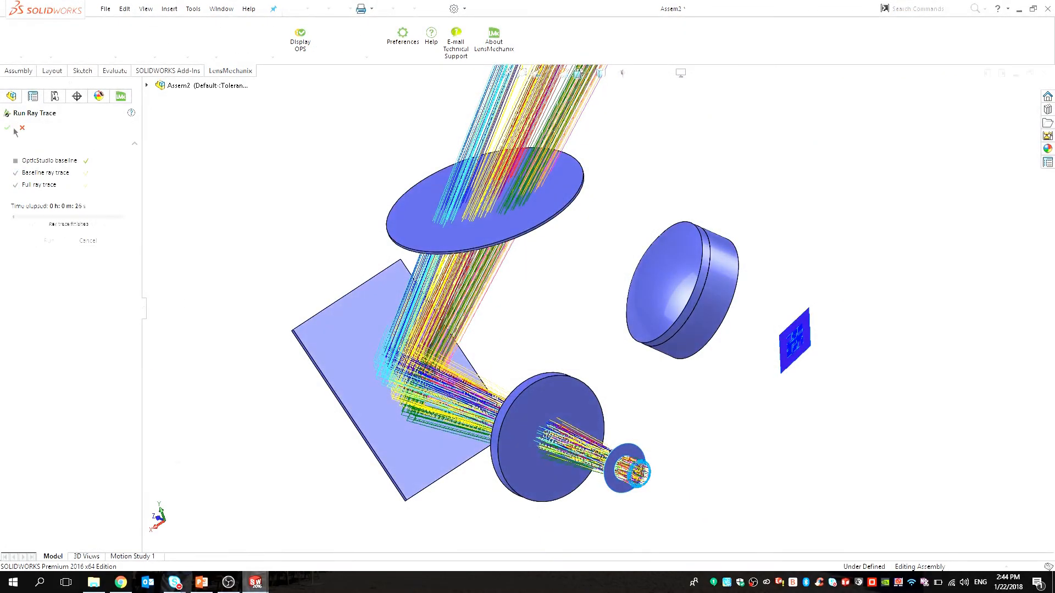
{"action": "left_click", "coordinate": [9, 129]}
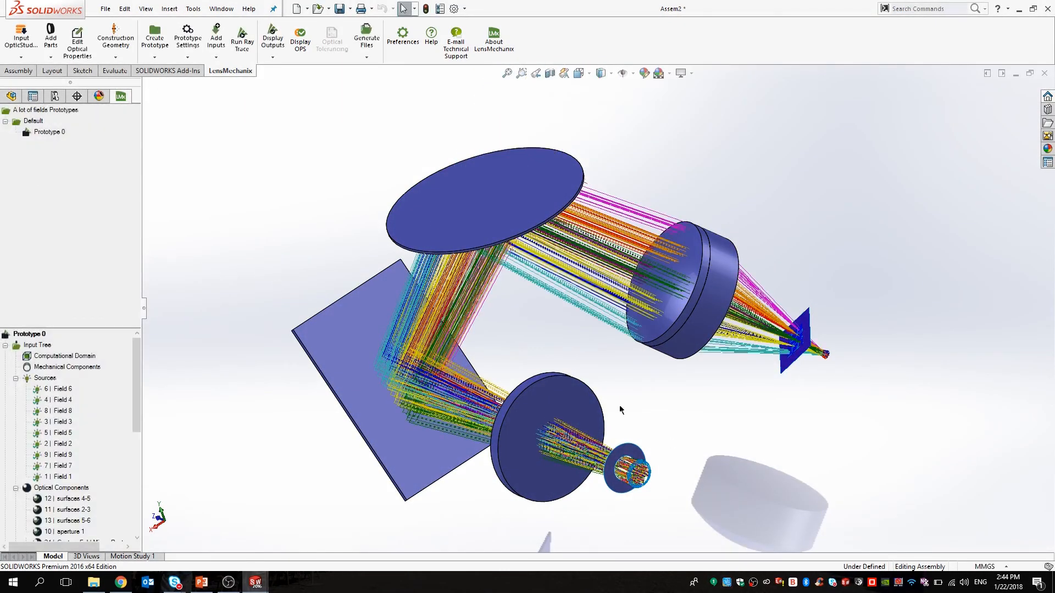
Play the Ray Animation output showing rays reaching the detector, then close it.
{"action": "left_click", "coordinate": [271, 43]}
{"action": "left_click", "coordinate": [288, 84]}
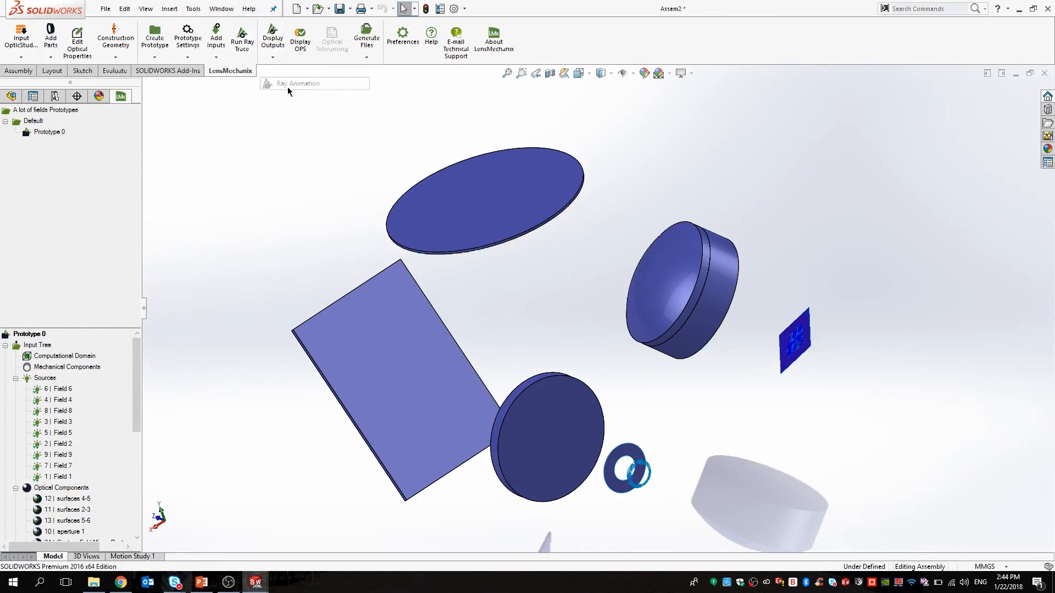
{"action": "left_click", "coordinate": [70, 227]}
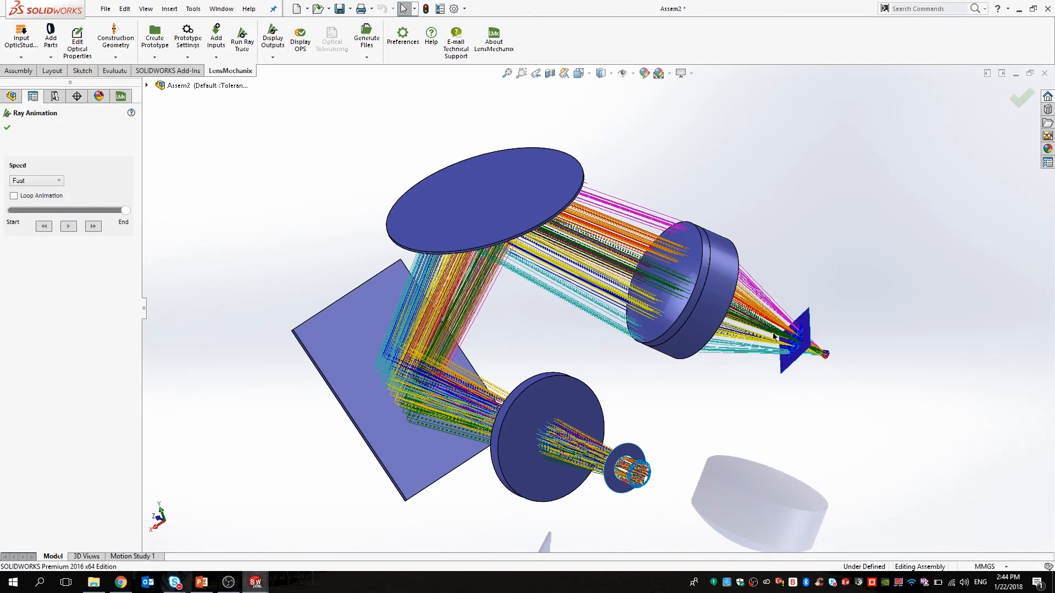
{"action": "left_click", "coordinate": [7, 127]}
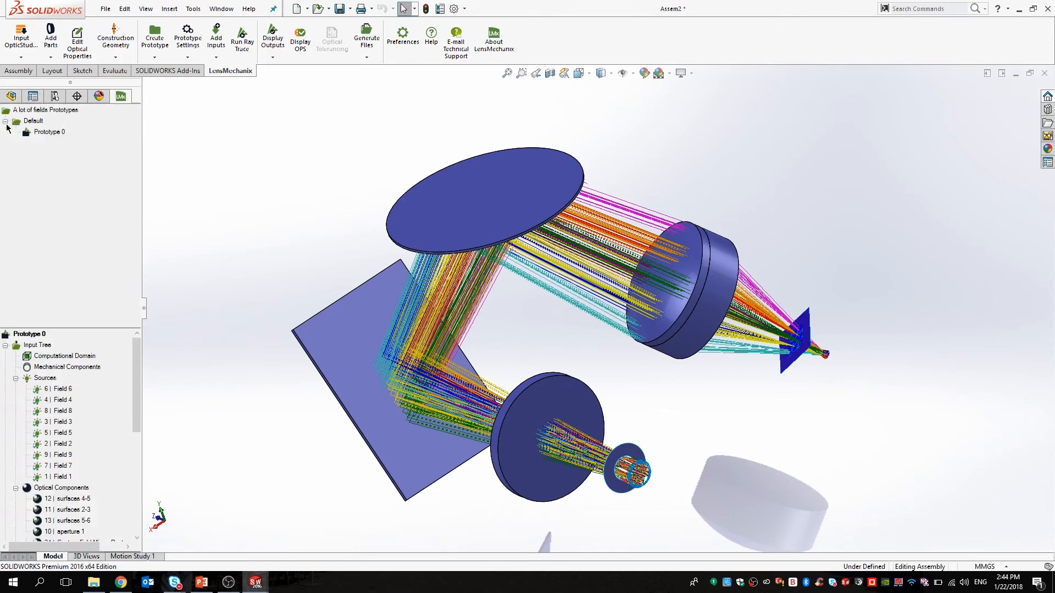
{"action": "left_click", "coordinate": [300, 37]}
{"action": "left_click_drag", "start_coordinate": [894, 386], "coordinate": [601, 232]}
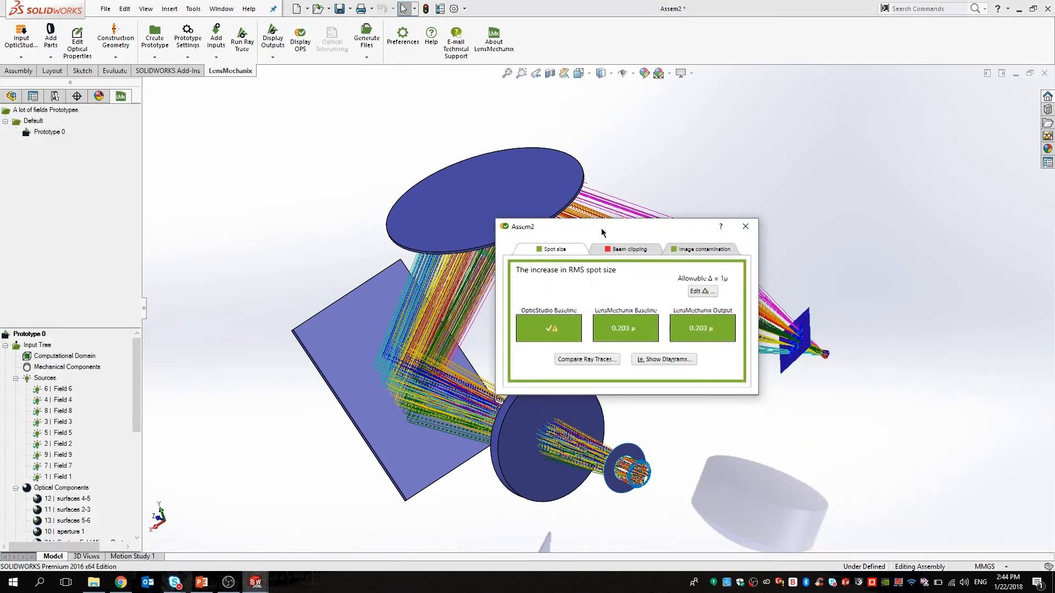
{"action": "left_click", "coordinate": [617, 250]}
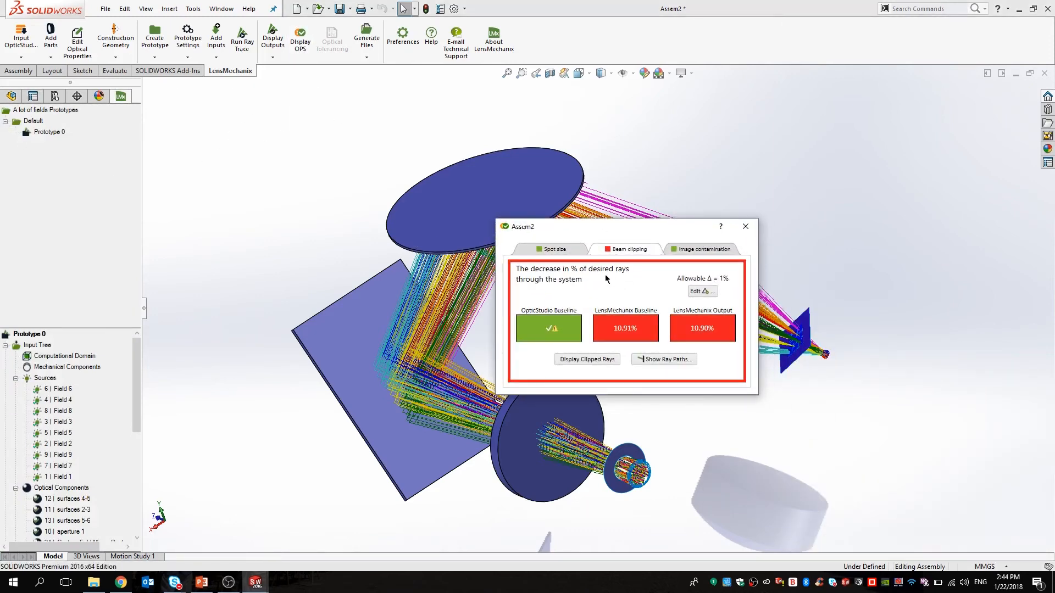
{"action": "left_click", "coordinate": [563, 253]}
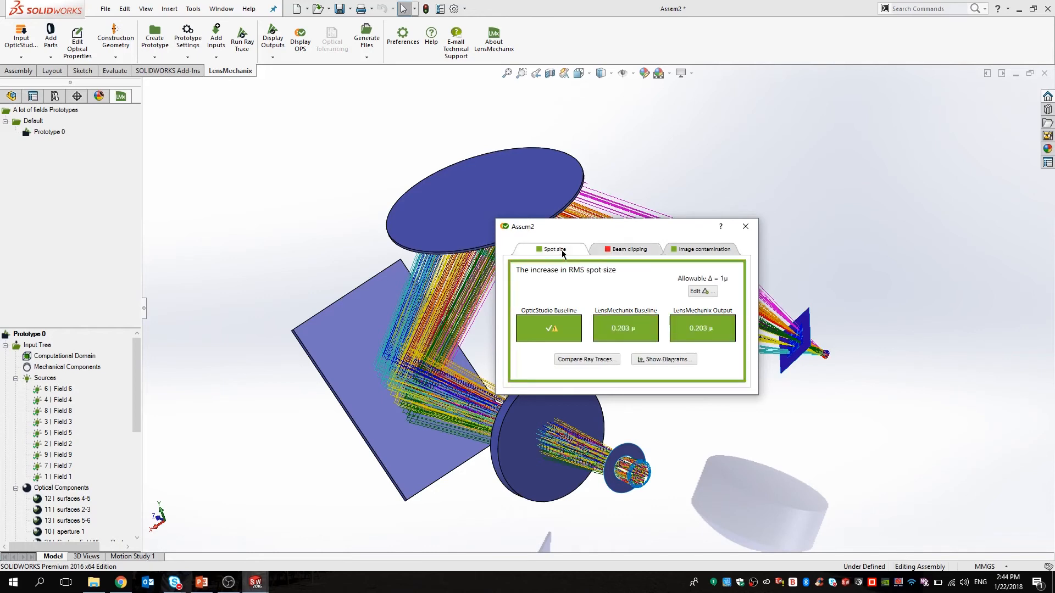
{"action": "left_click", "coordinate": [671, 360]}
{"action": "left_click_drag", "start_coordinate": [429, 214], "coordinate": [549, 110]}
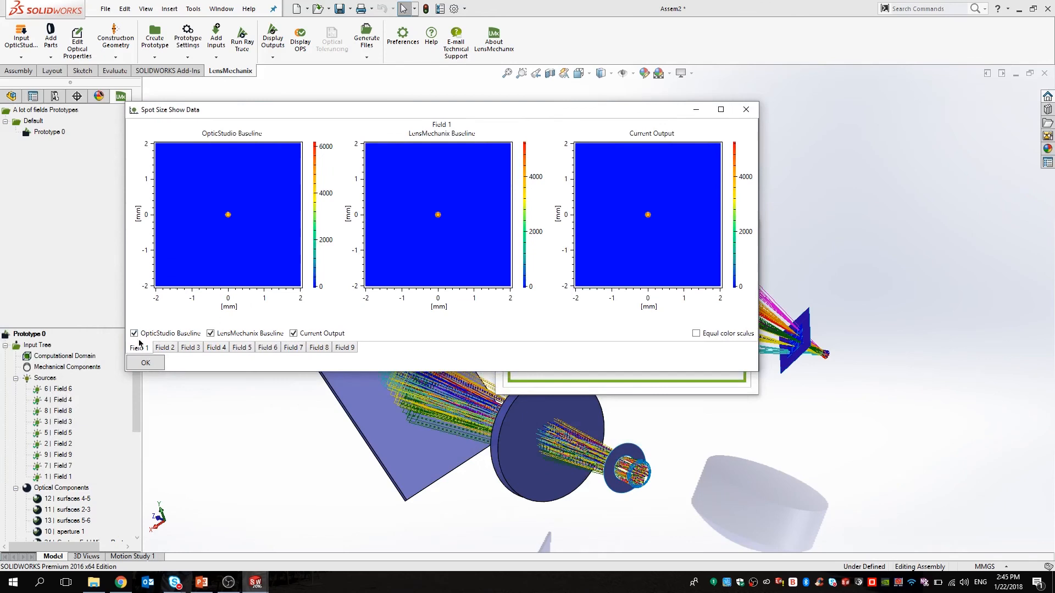
{"action": "left_click", "coordinate": [216, 347]}
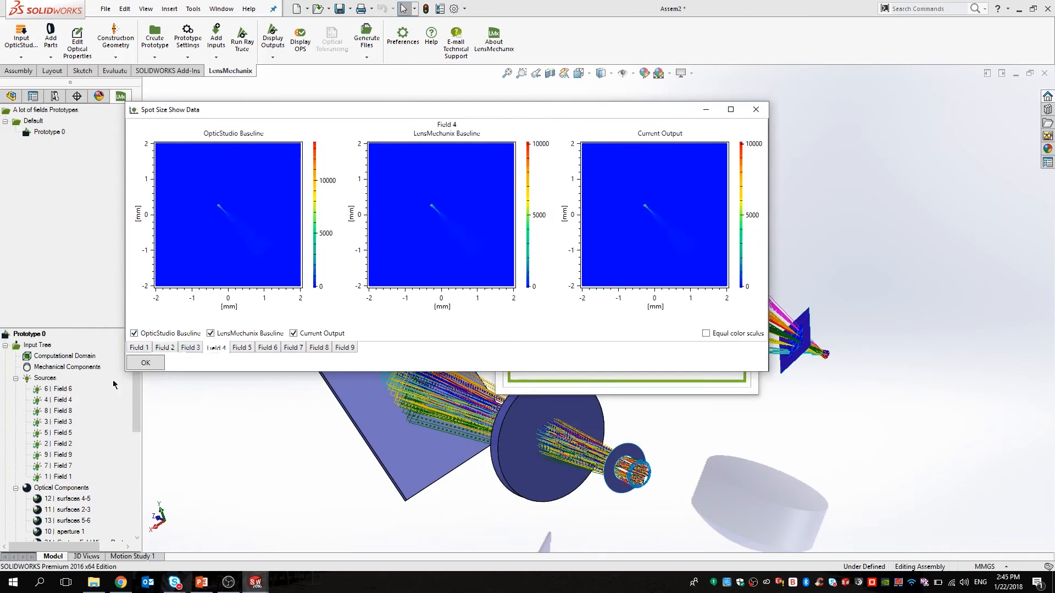
{"action": "left_click", "coordinate": [138, 348]}
{"action": "left_click", "coordinate": [166, 348]}
{"action": "left_click", "coordinate": [194, 348]}
{"action": "left_click", "coordinate": [216, 348]}
{"action": "left_click", "coordinate": [243, 348]}
{"action": "left_click", "coordinate": [267, 347]}
{"action": "left_click", "coordinate": [294, 348]}
{"action": "left_click", "coordinate": [318, 348]}
{"action": "left_click", "coordinate": [345, 347]}
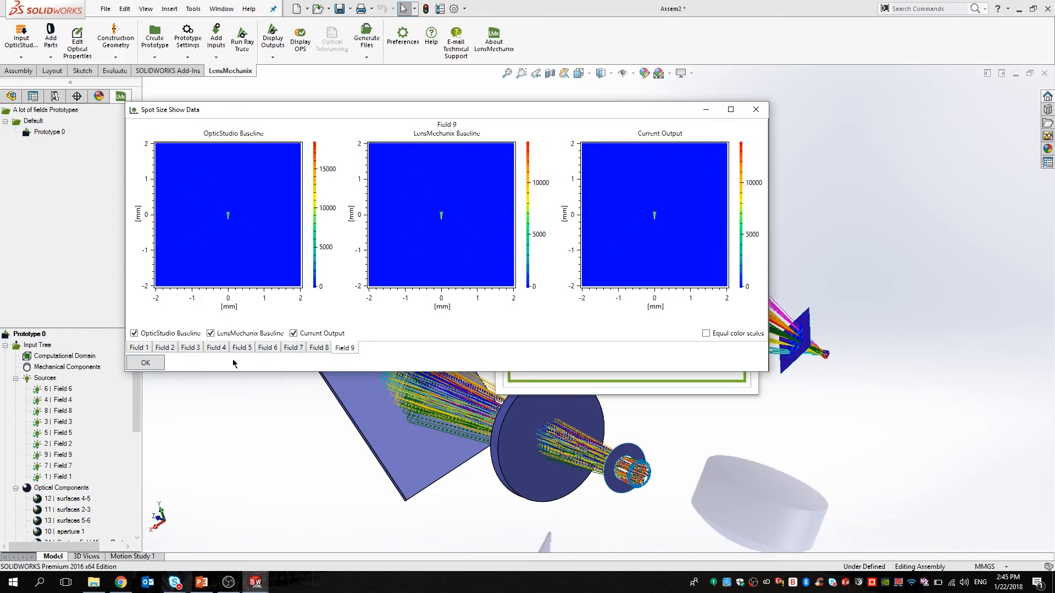
{"action": "left_click", "coordinate": [146, 363]}
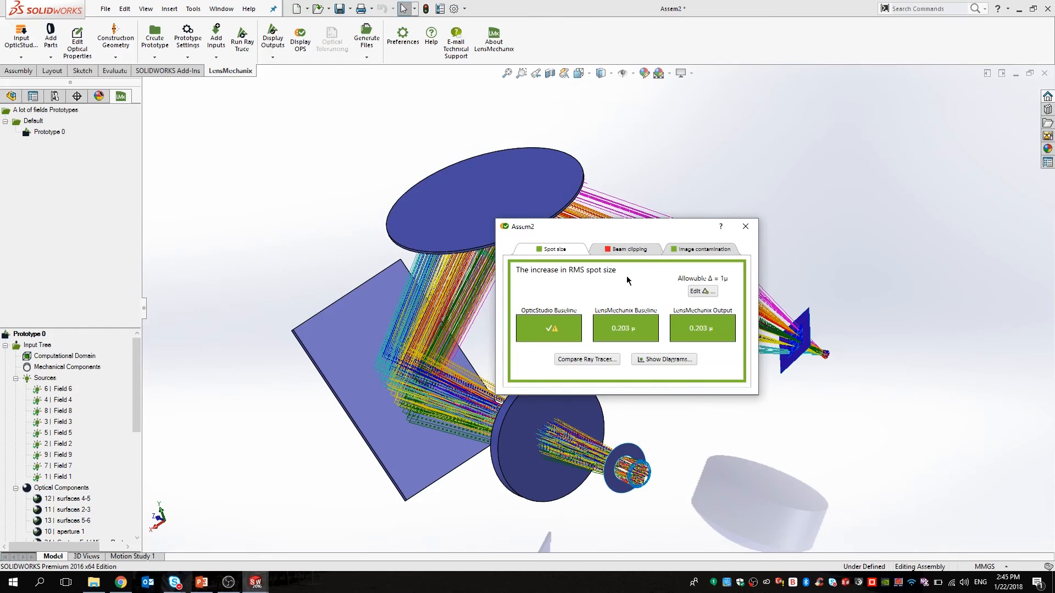
{"action": "left_click", "coordinate": [745, 227]}
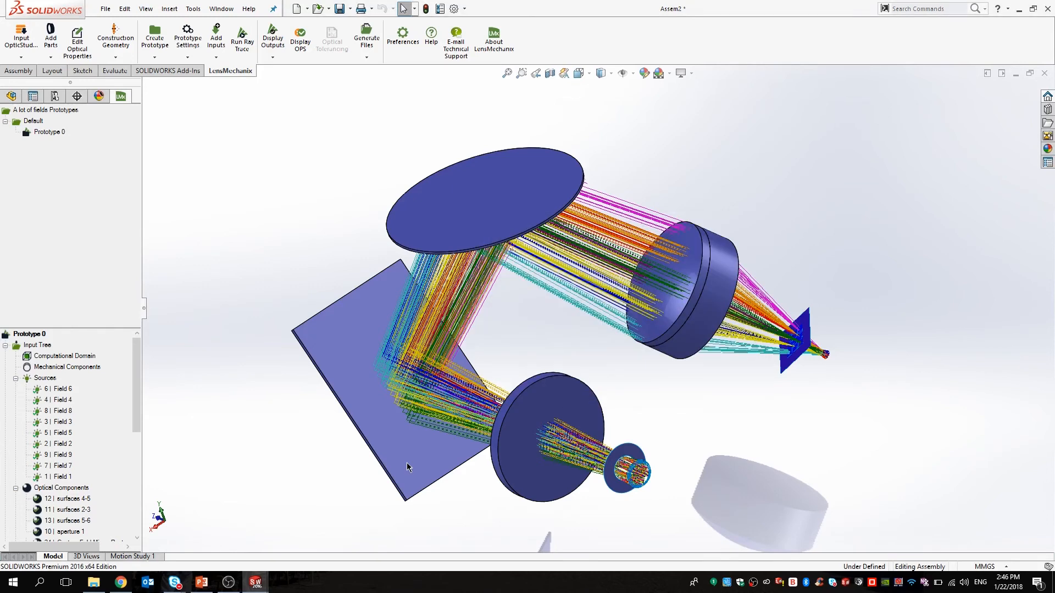